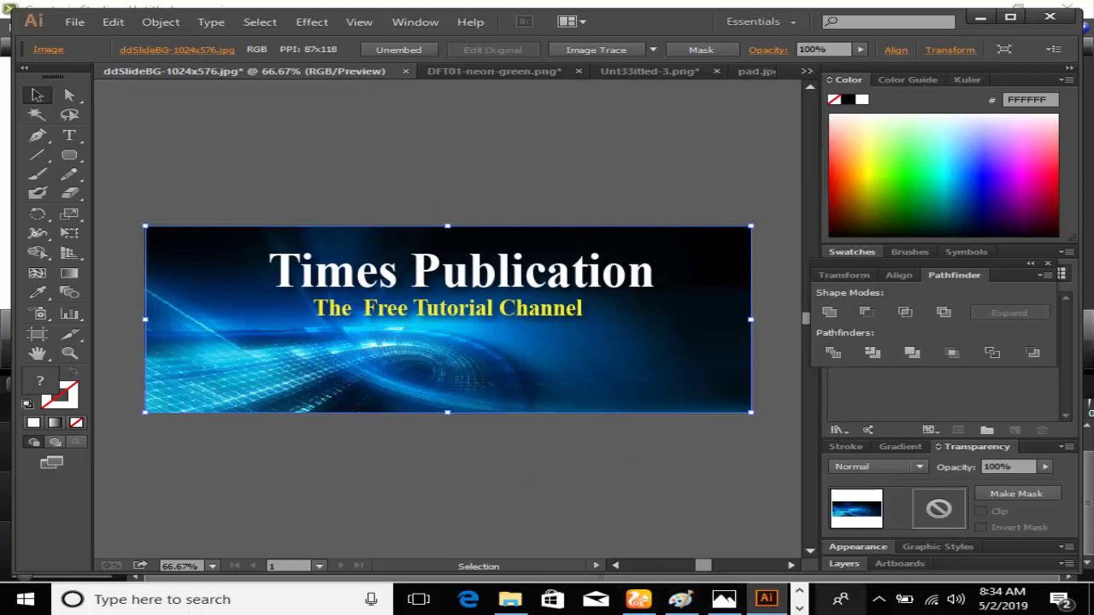
click(800, 589)
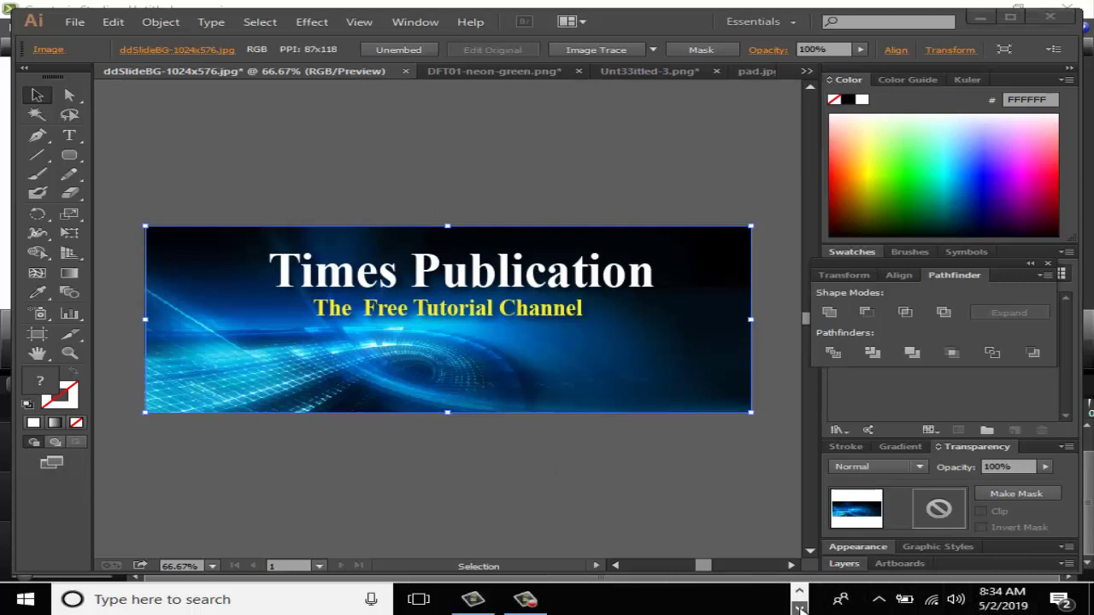
click(564, 478)
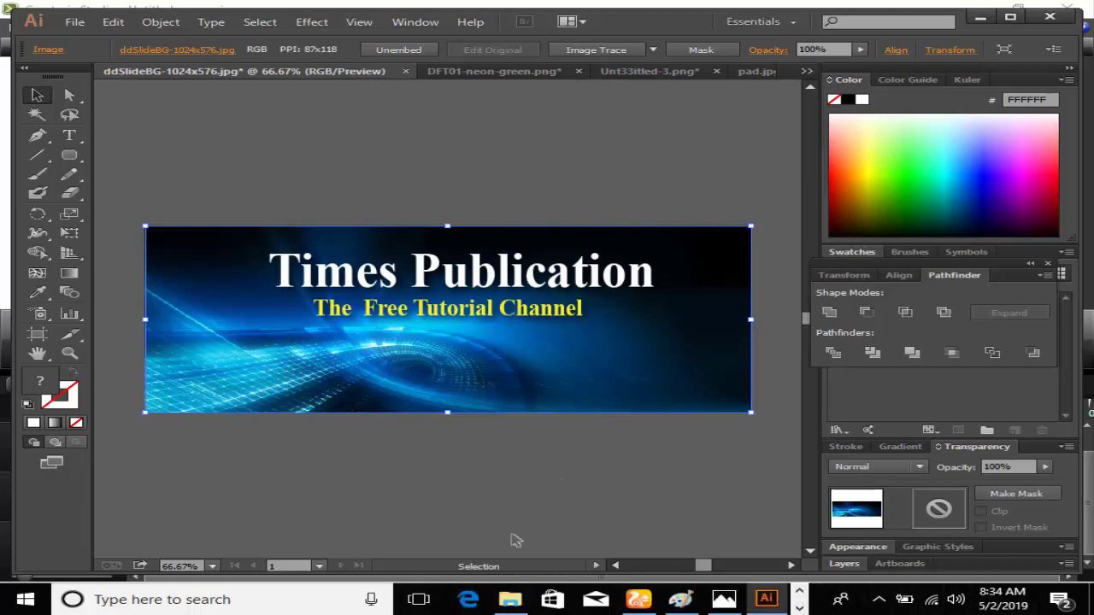
click(176, 189)
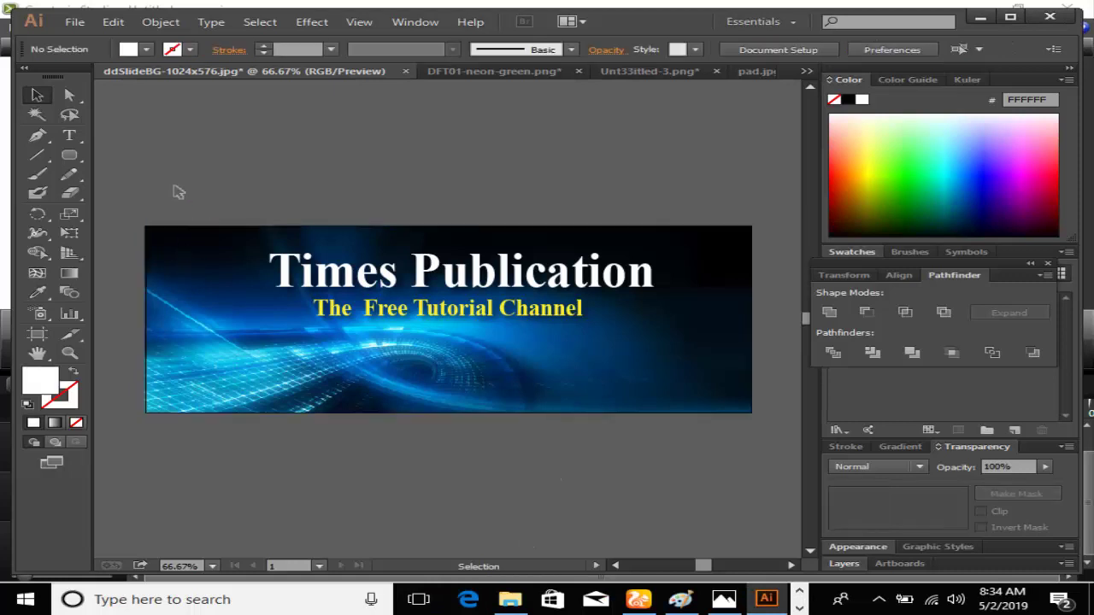
click(166, 318)
click(146, 196)
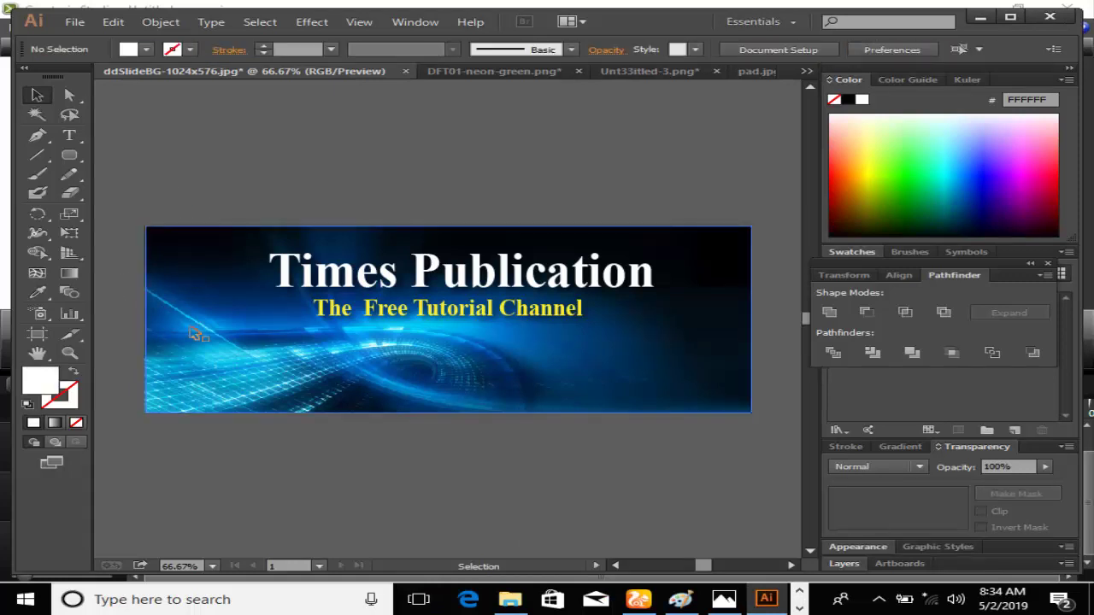
- Check the width and height of the finished banner's background image in its transform values
click(195, 333)
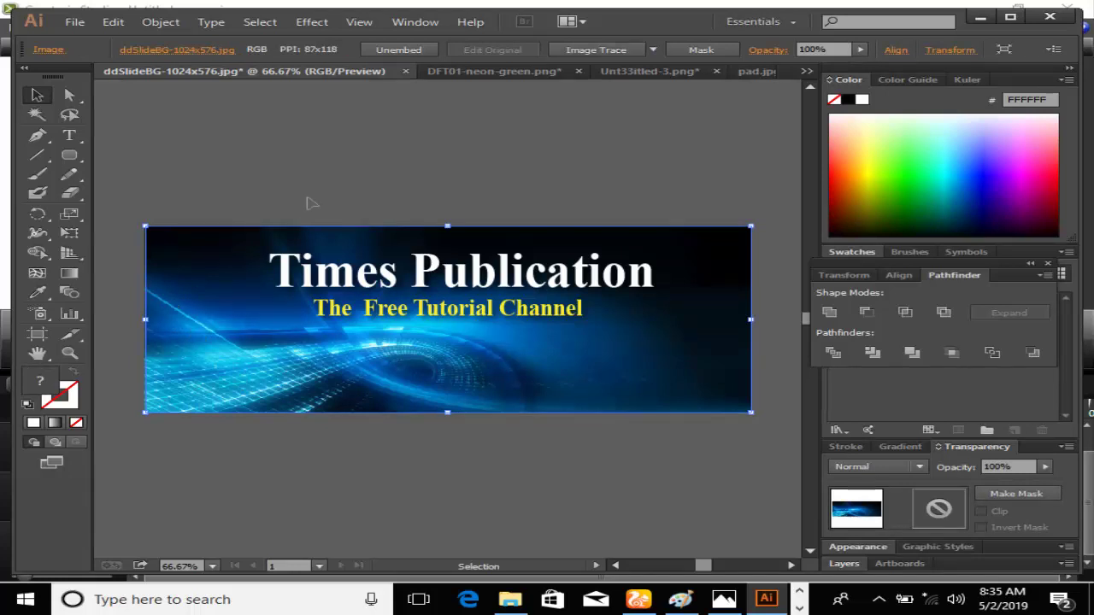
click(953, 51)
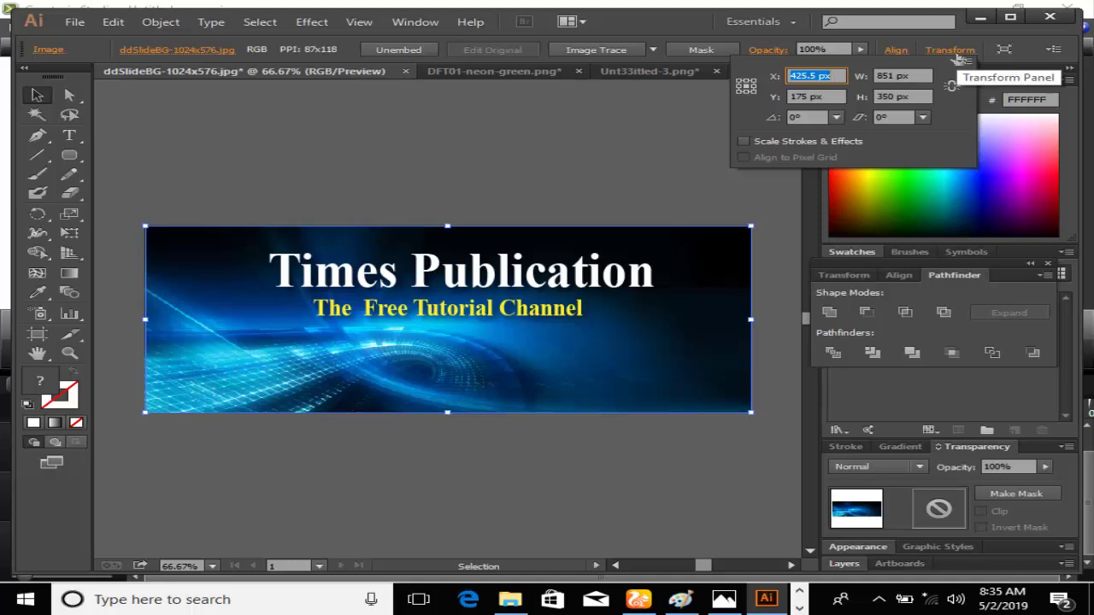
click(940, 24)
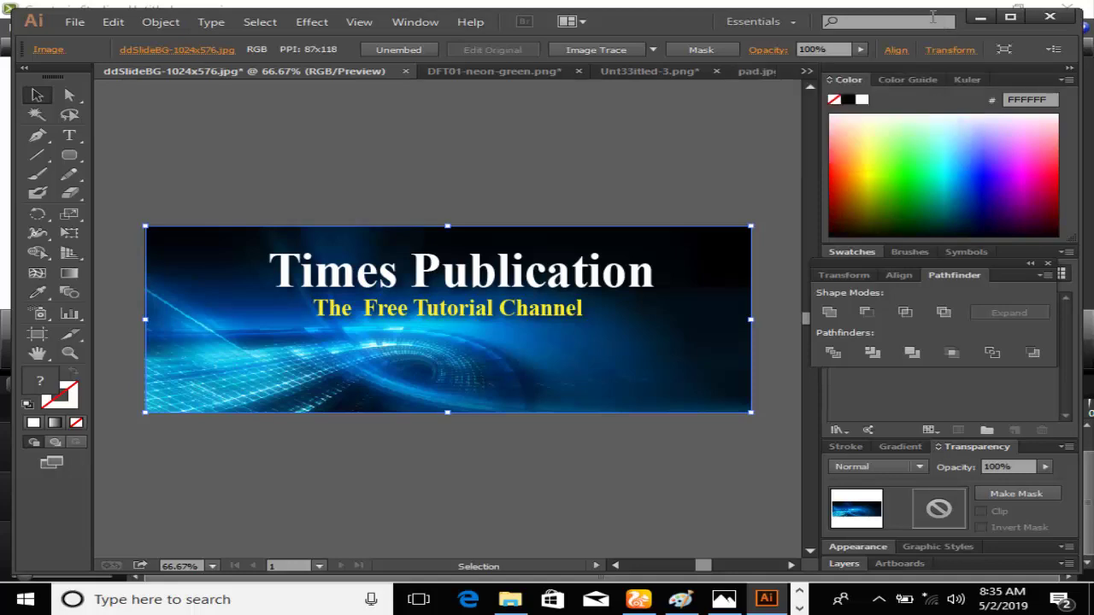
click(75, 22)
click(94, 39)
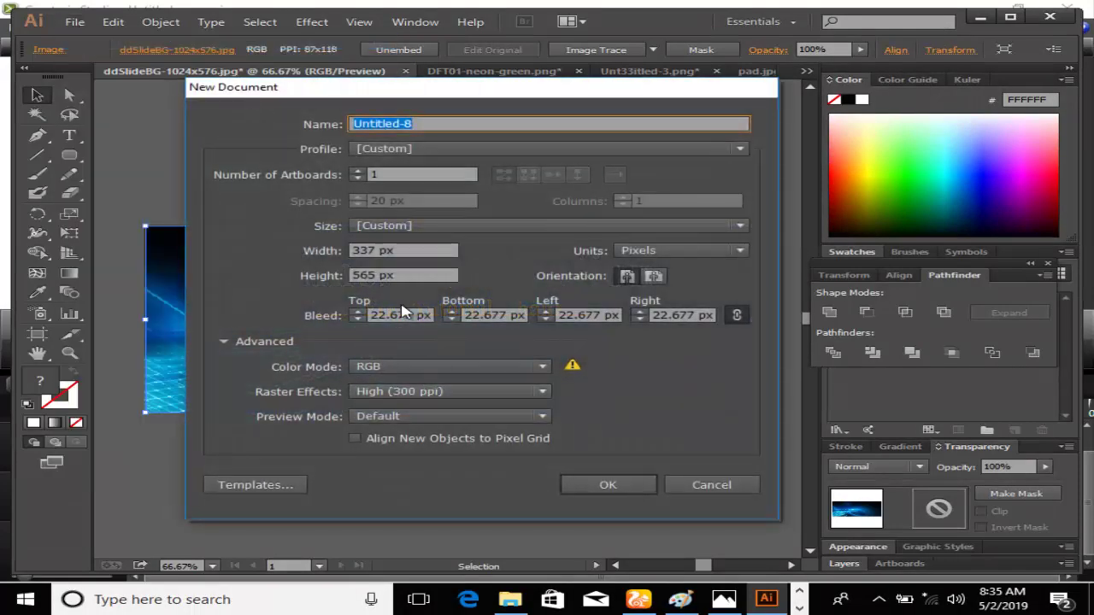
double_click(368, 249)
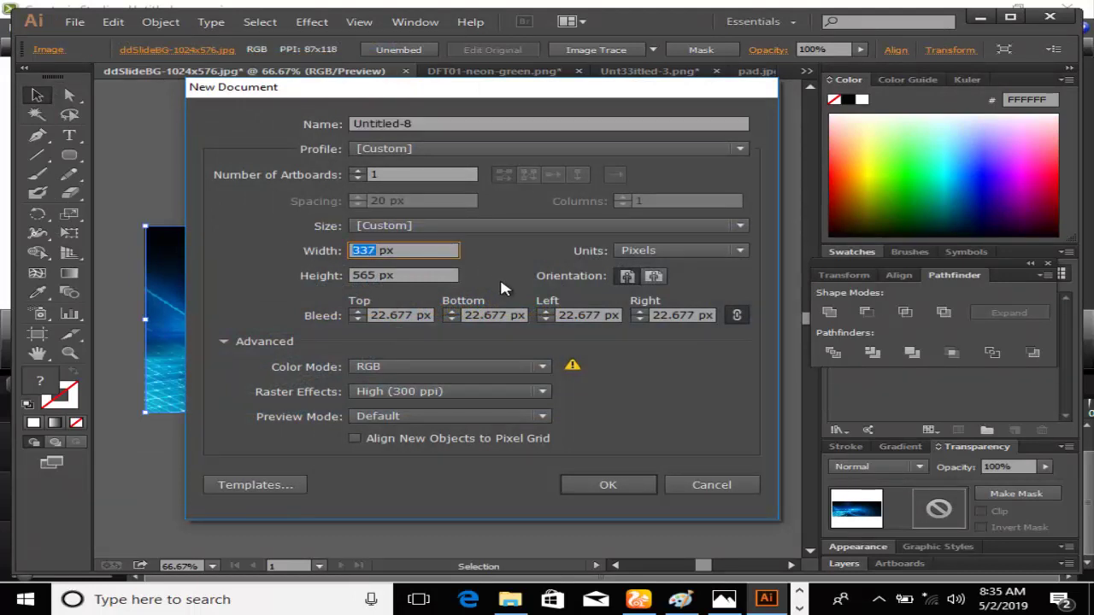
text(851)
key(Tab)
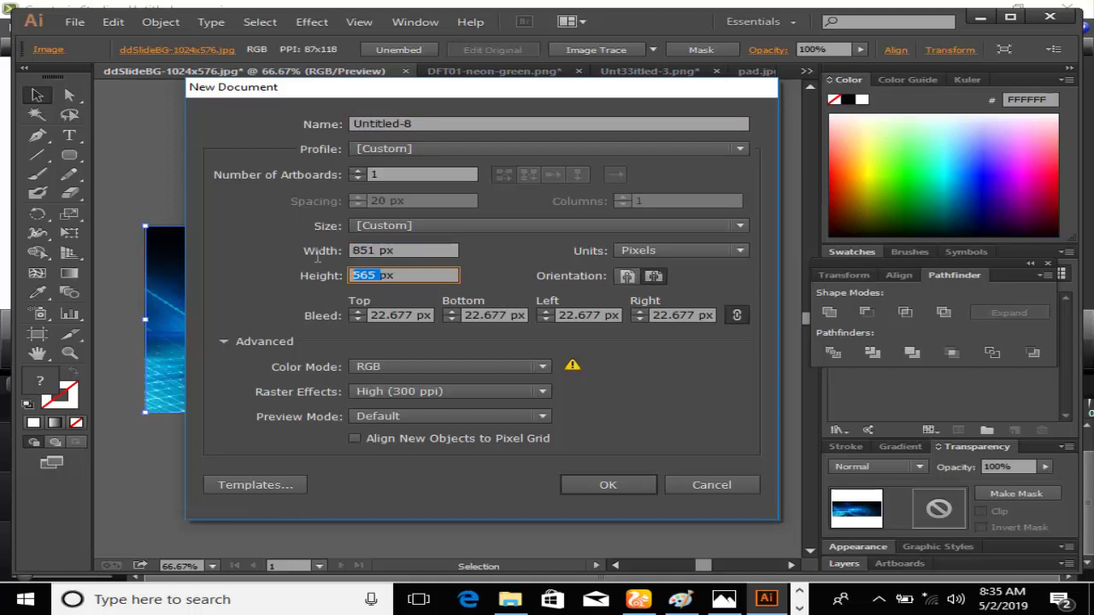
text(350)
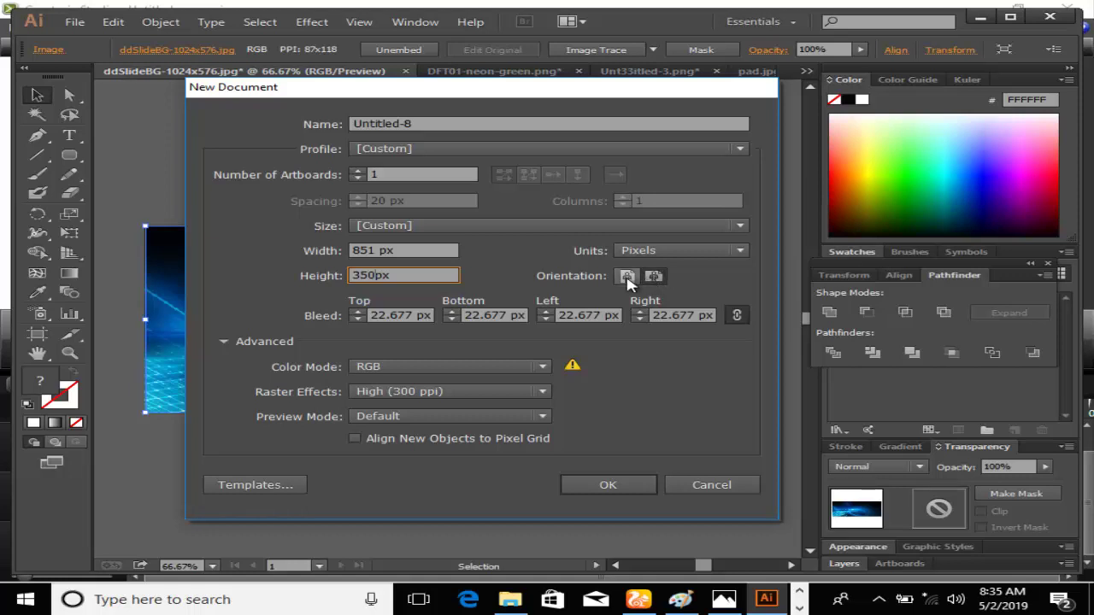
key(Tab)
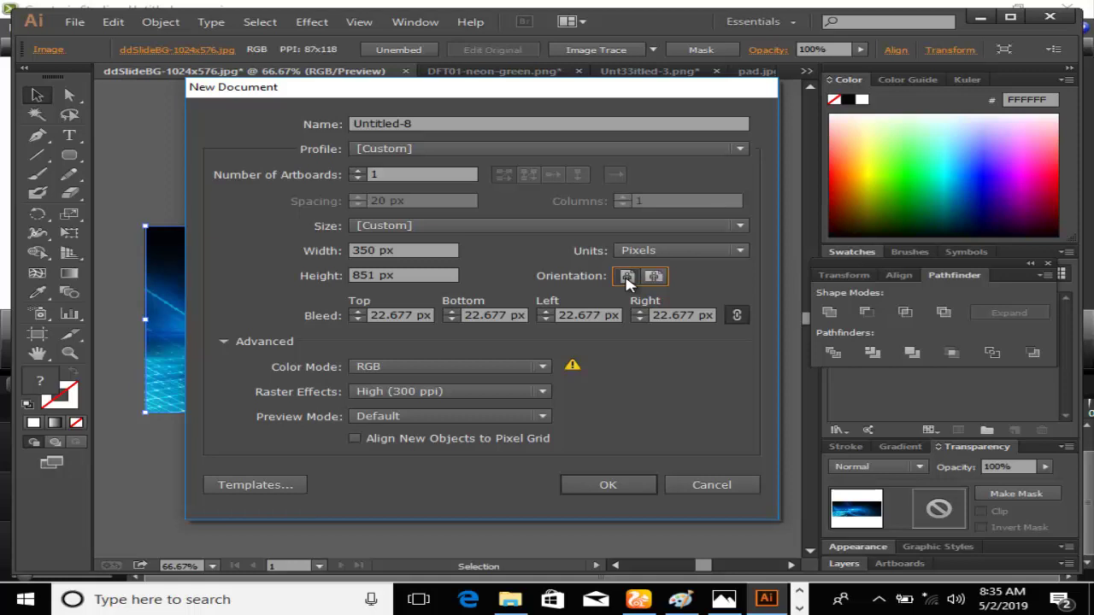
click(377, 367)
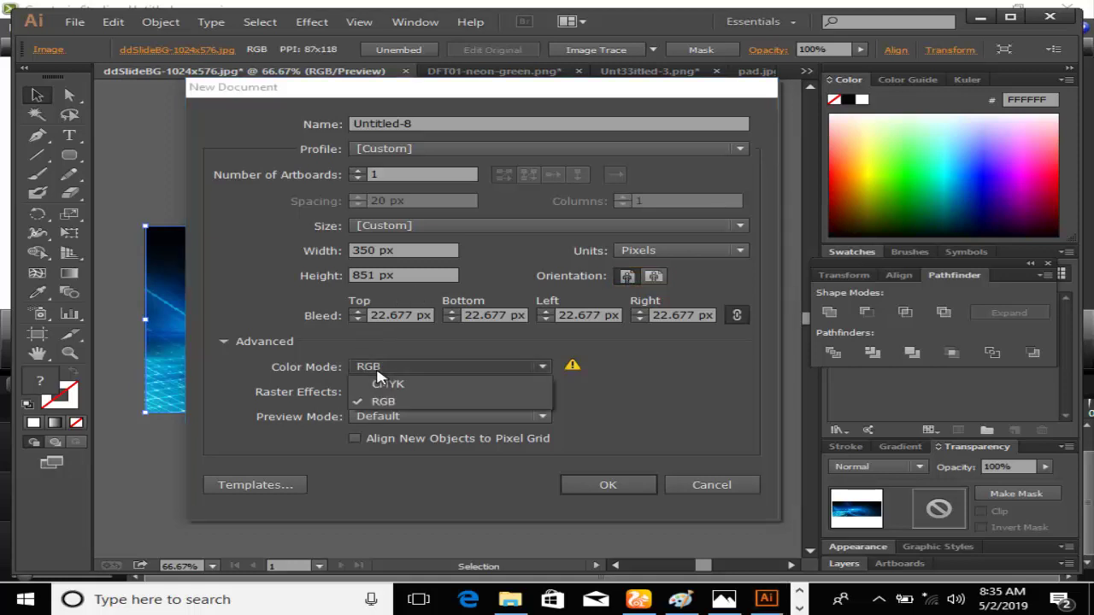
click(383, 401)
click(604, 485)
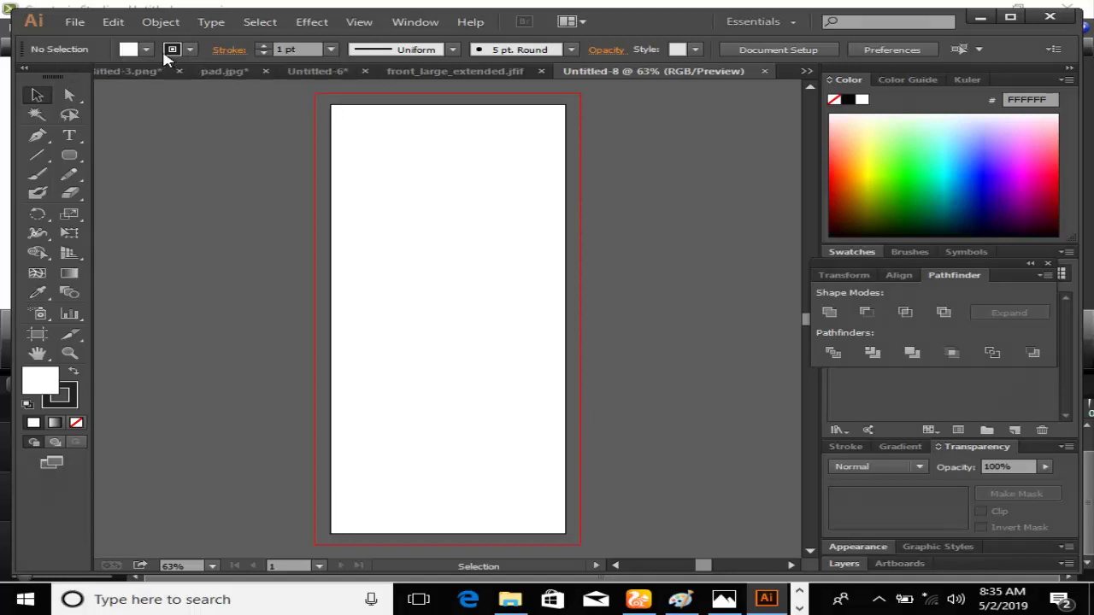
click(765, 71)
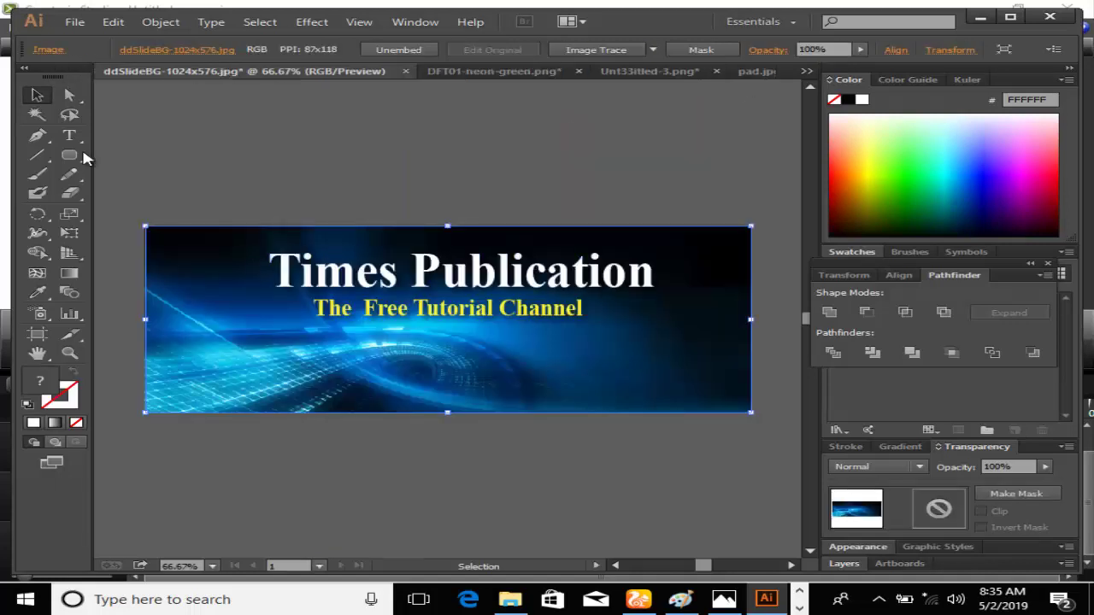
- Create a new RGB document 851 px wide and 350 px high
click(74, 22)
click(139, 40)
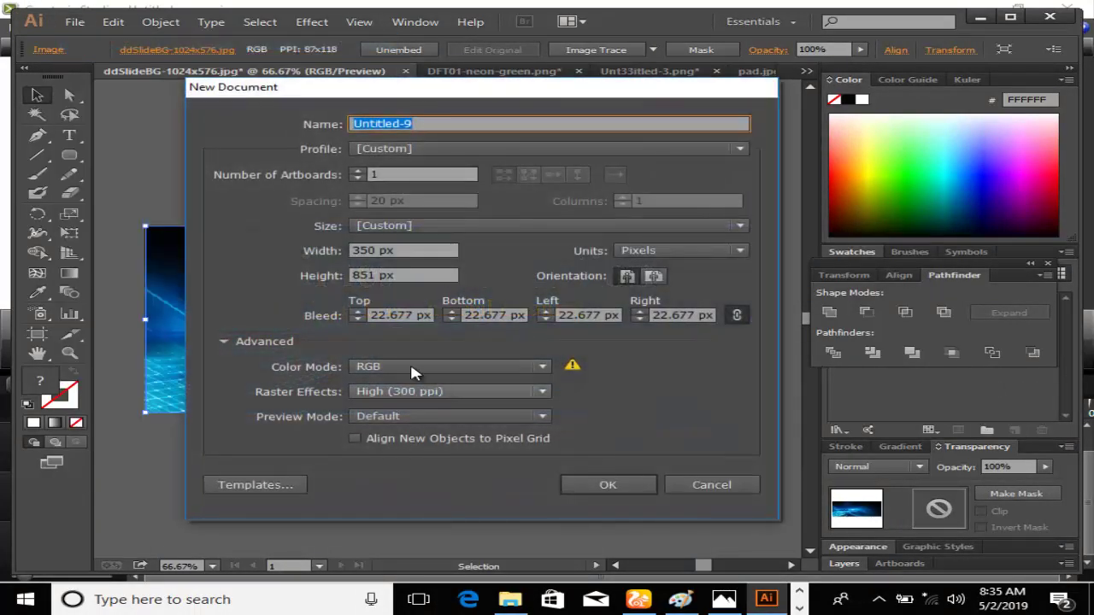
double_click(376, 250)
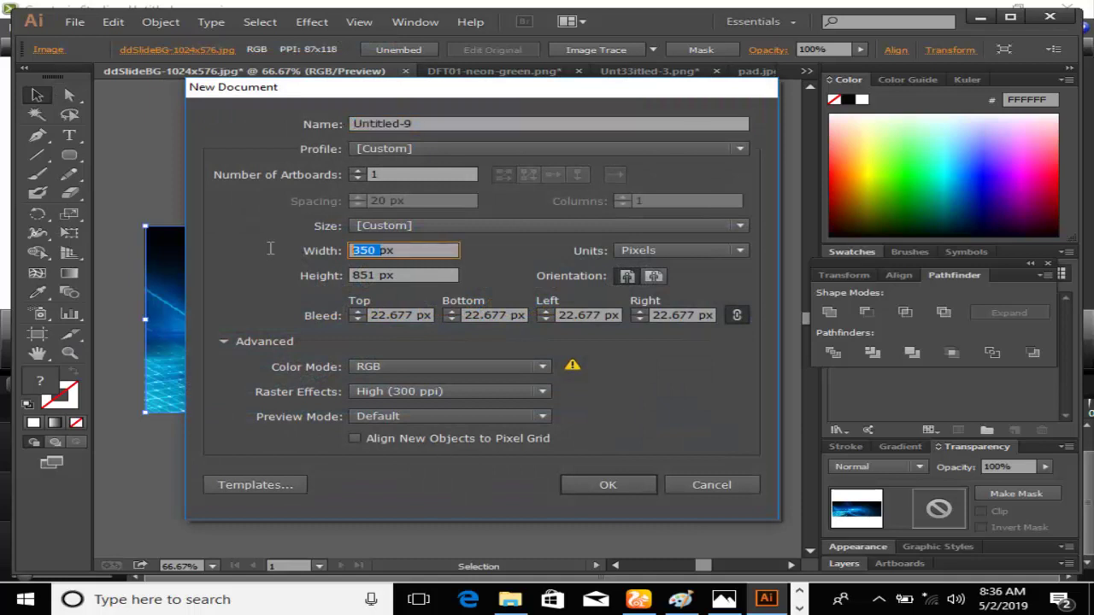
text(851)
double_click(378, 273)
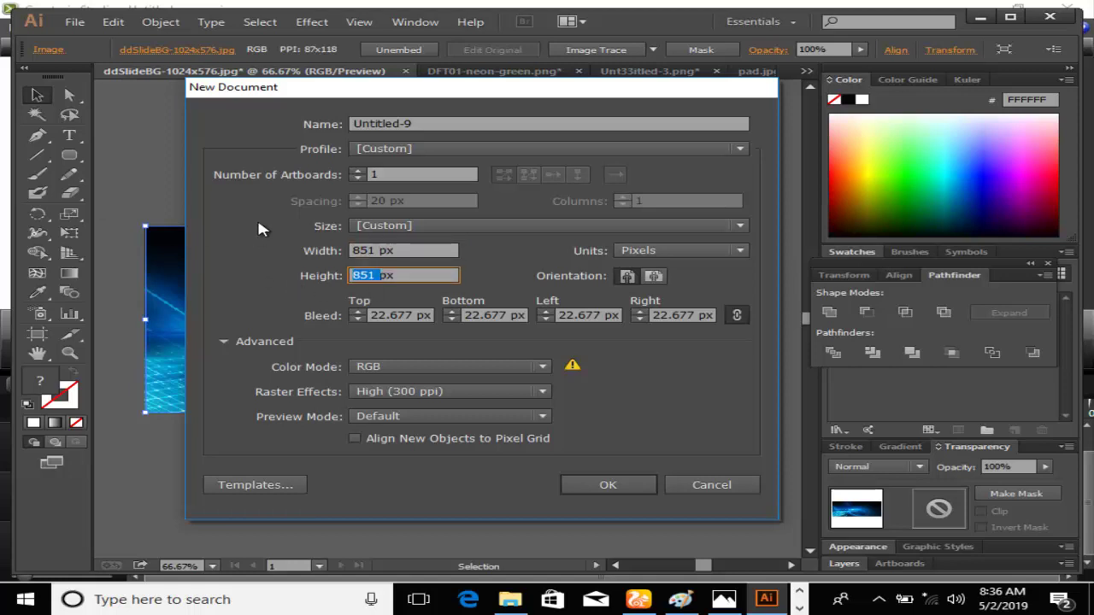
text(350)
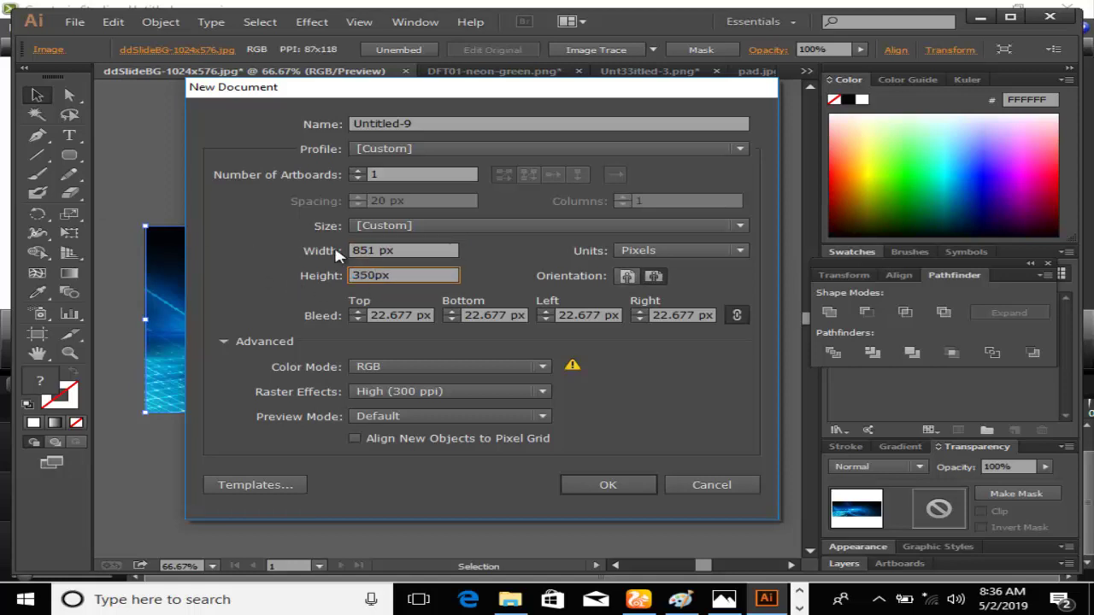
click(609, 486)
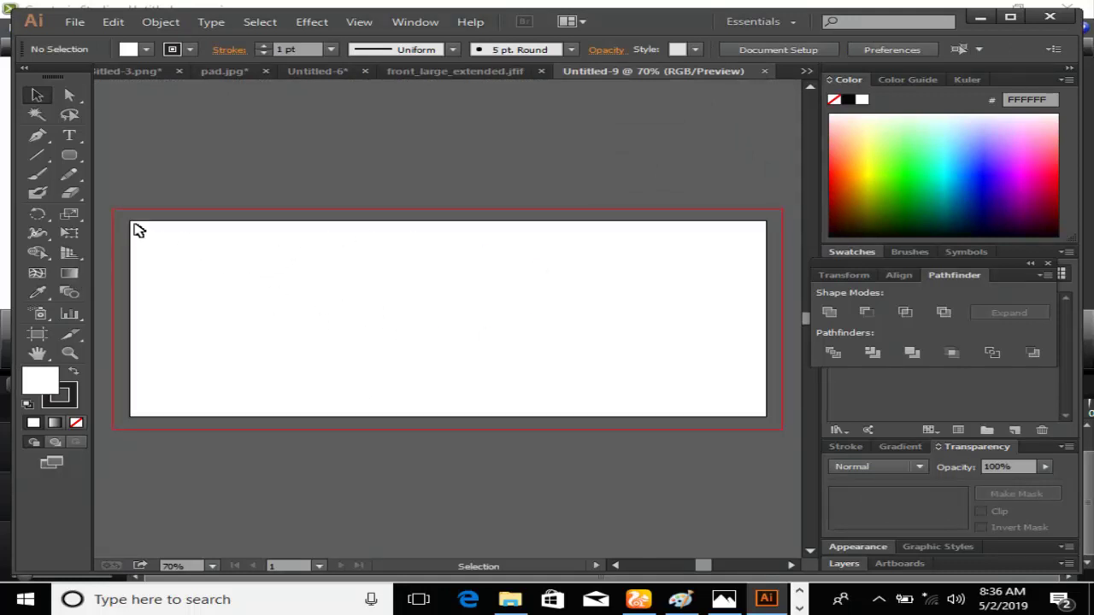
drag(133, 224, 769, 421)
click(37, 99)
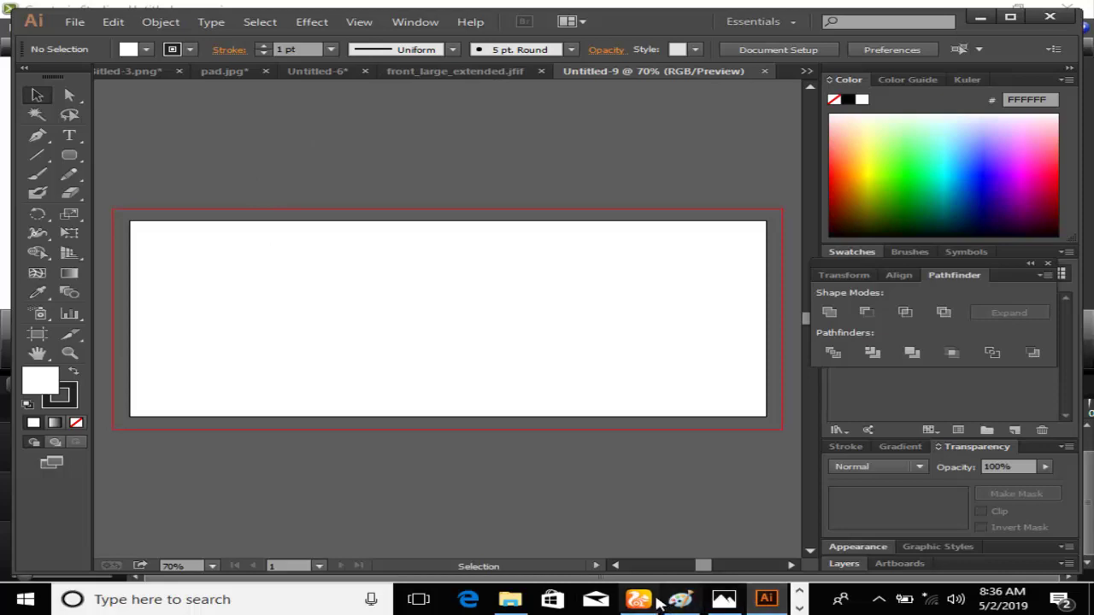
click(637, 599)
click(718, 11)
click(840, 10)
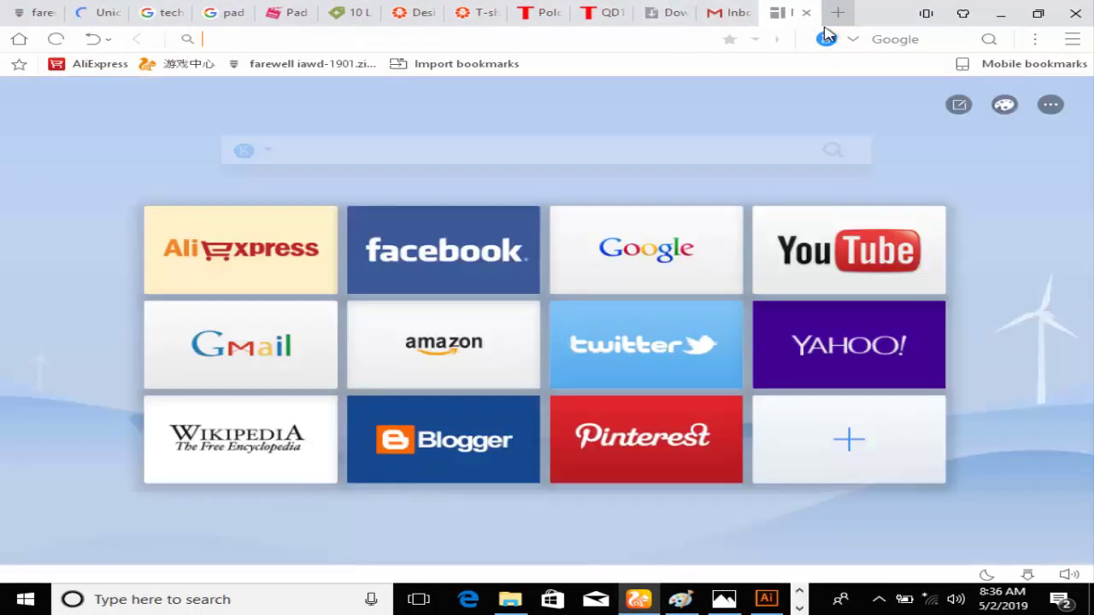
click(329, 10)
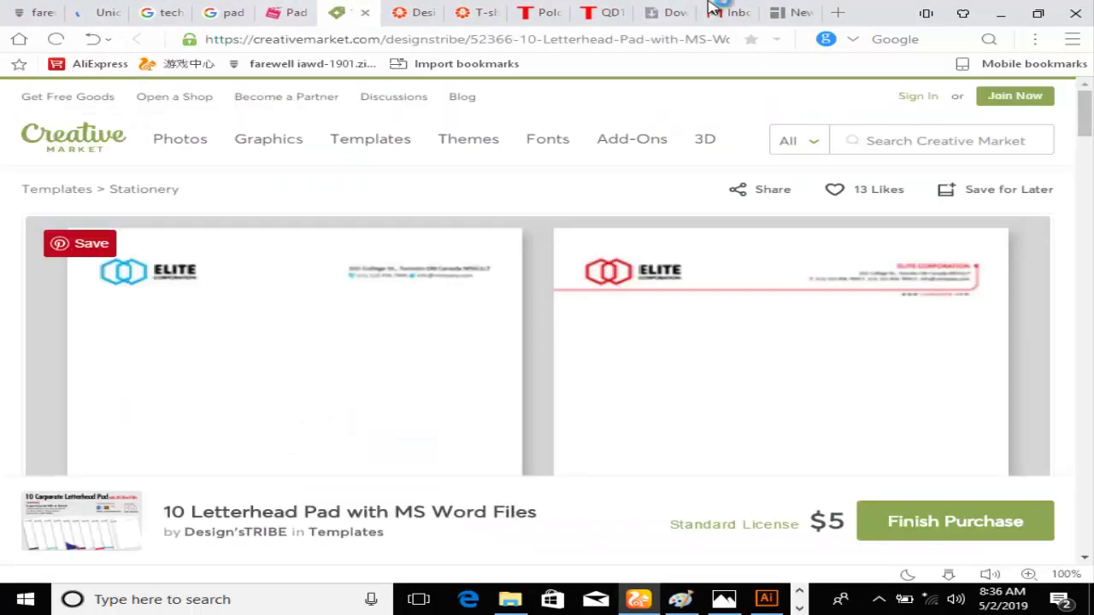
click(788, 11)
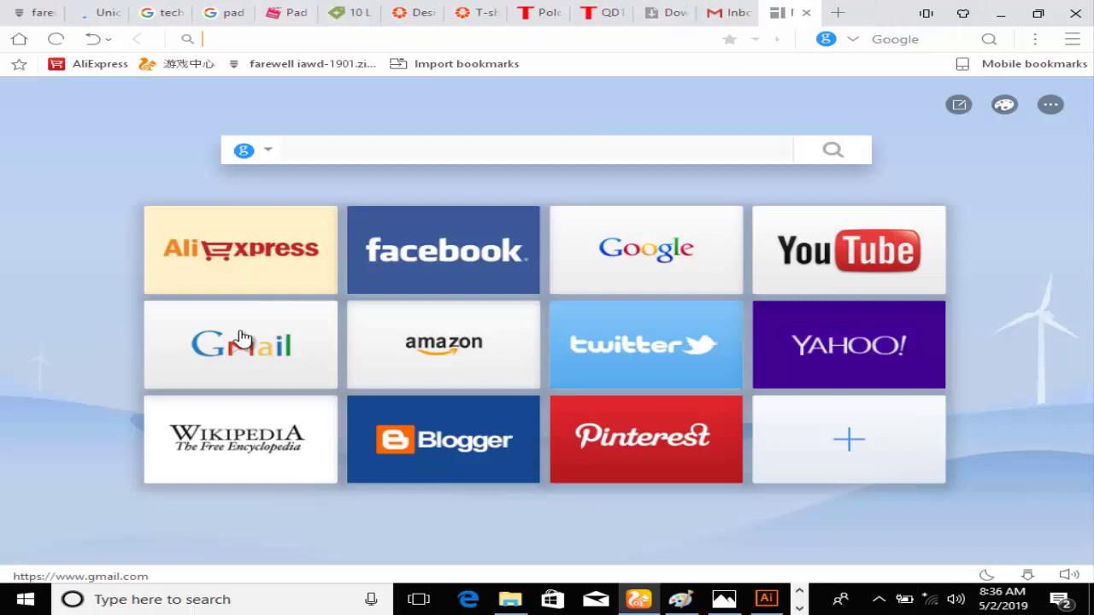
click(878, 599)
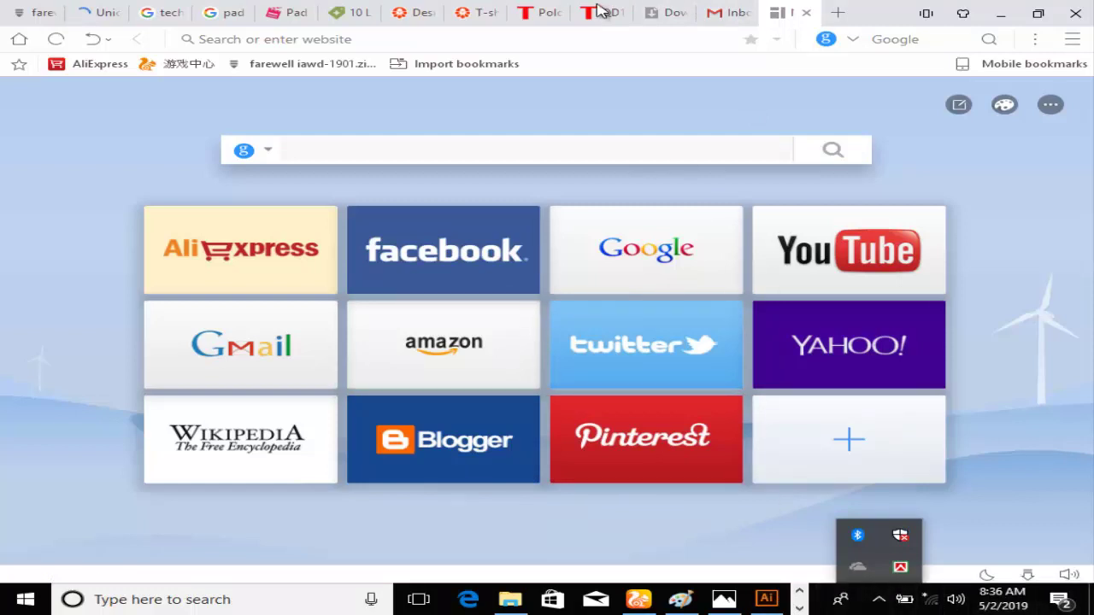
click(532, 141)
click(529, 148)
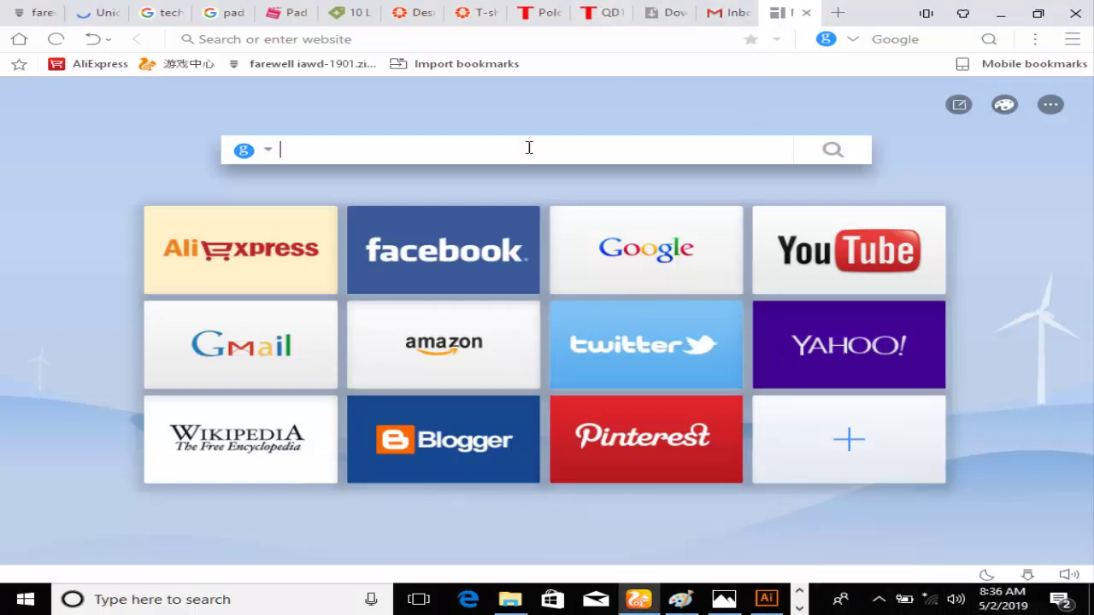
click(767, 599)
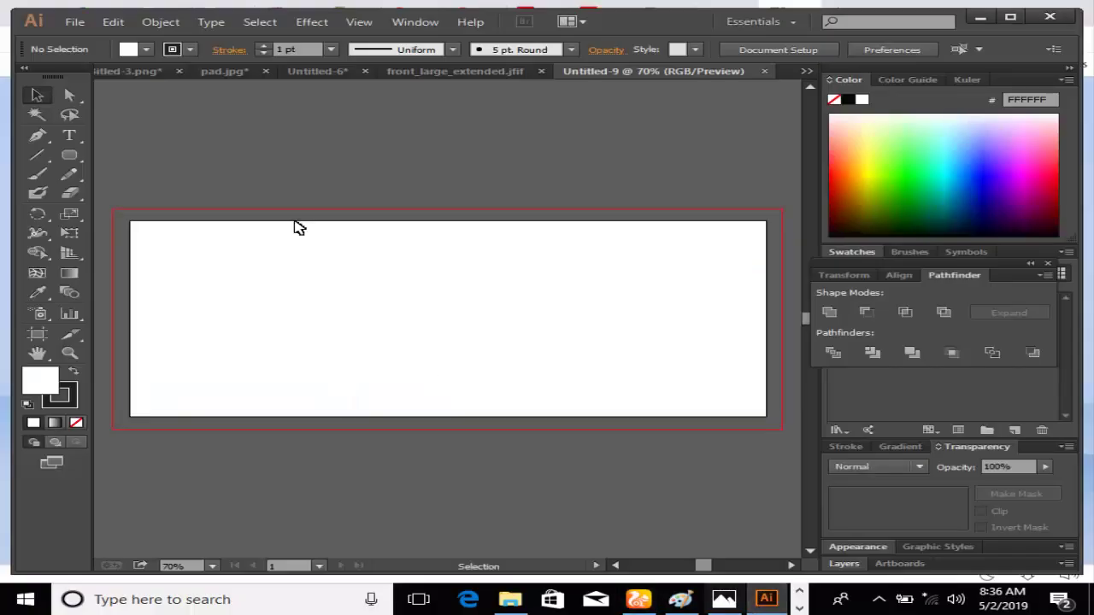
- Copy the blue background image from the ddSlideBG-1024x576.jpg document into the new Untitled-9 document
click(806, 71)
click(842, 75)
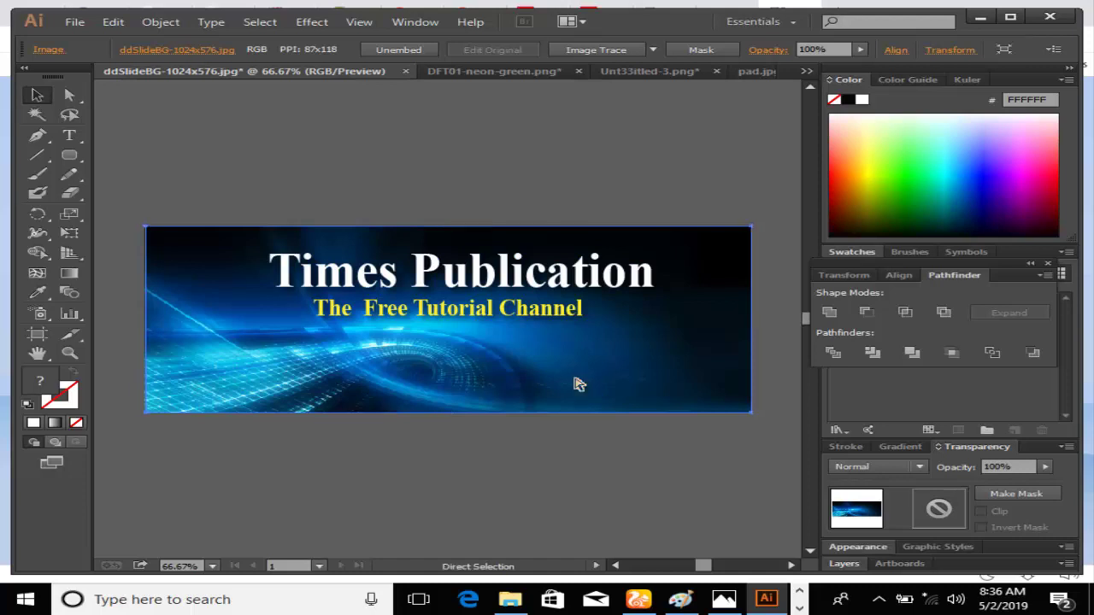
click(806, 73)
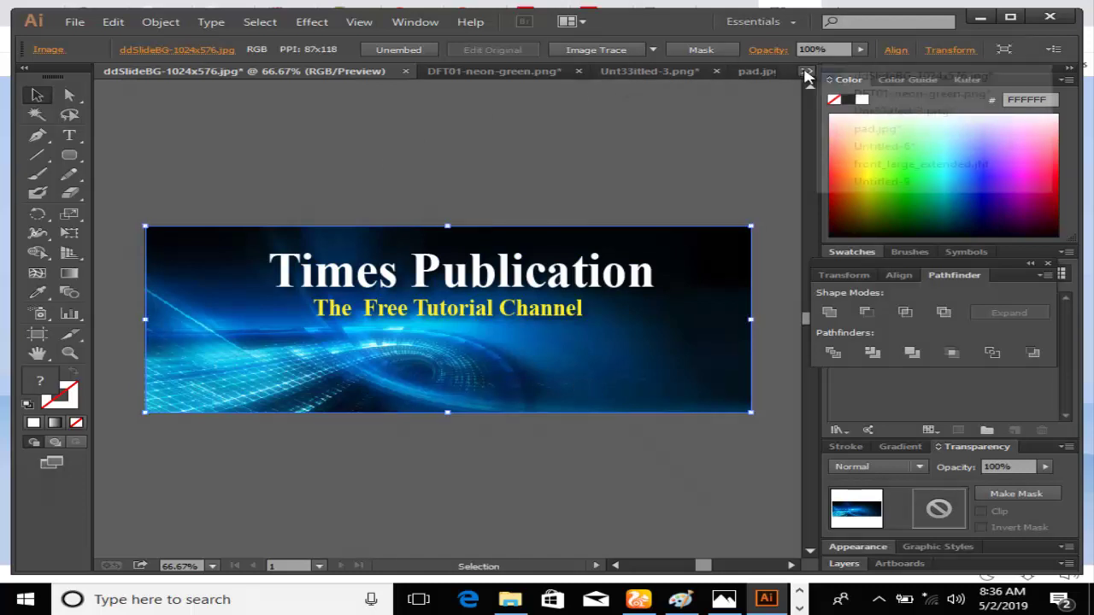
click(880, 181)
key(ctrl+v)
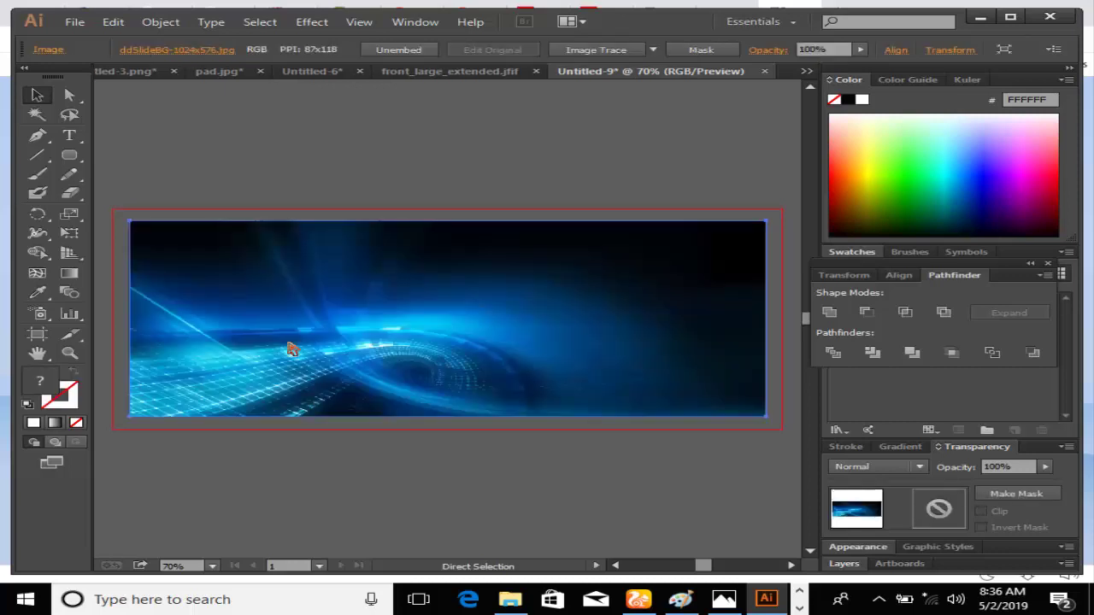
- Move and rescale the background image until its edges match the artboard's edges, and deselect it
mouse_move(337, 325)
mouse_down()
mouse_move(390, 141)
mouse_move(305, 349)
mouse_move(332, 316)
mouse_up()
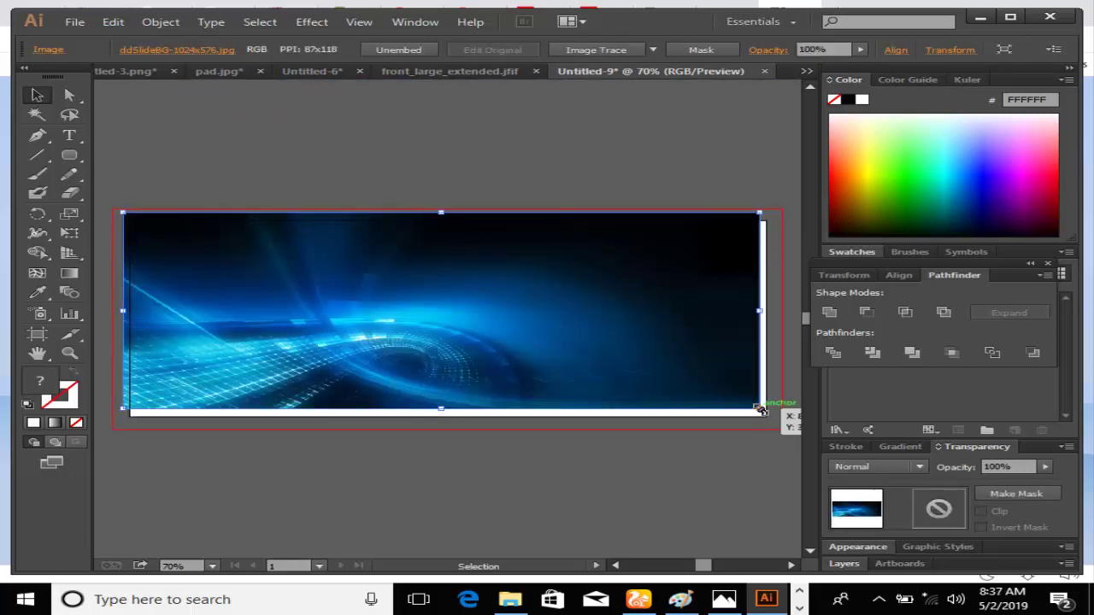
drag(759, 413, 513, 527)
drag(353, 395, 234, 332)
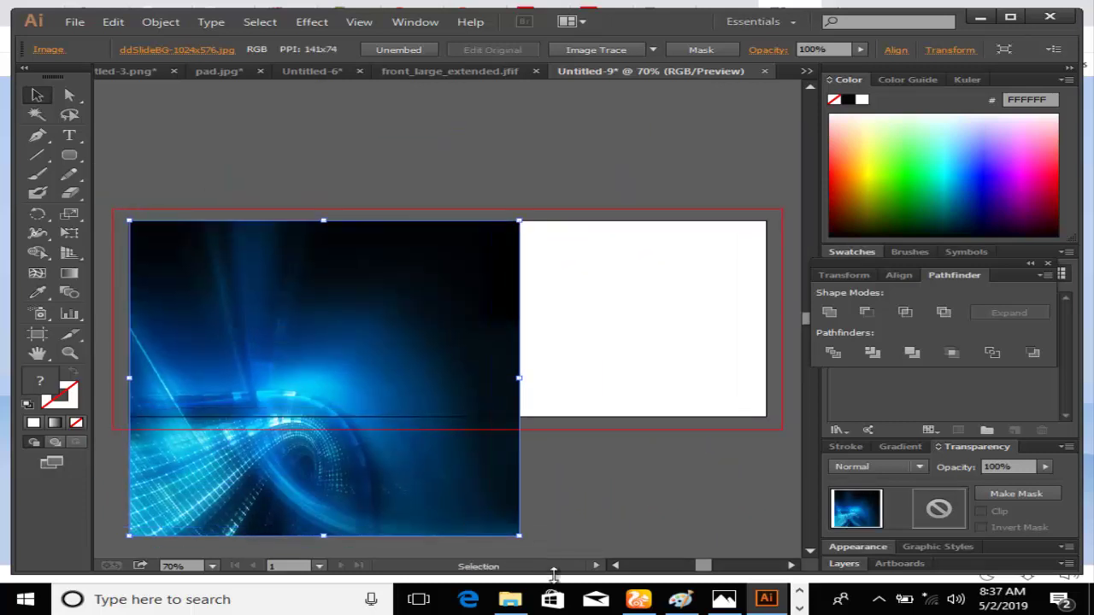
drag(518, 536, 763, 416)
click(457, 490)
click(290, 393)
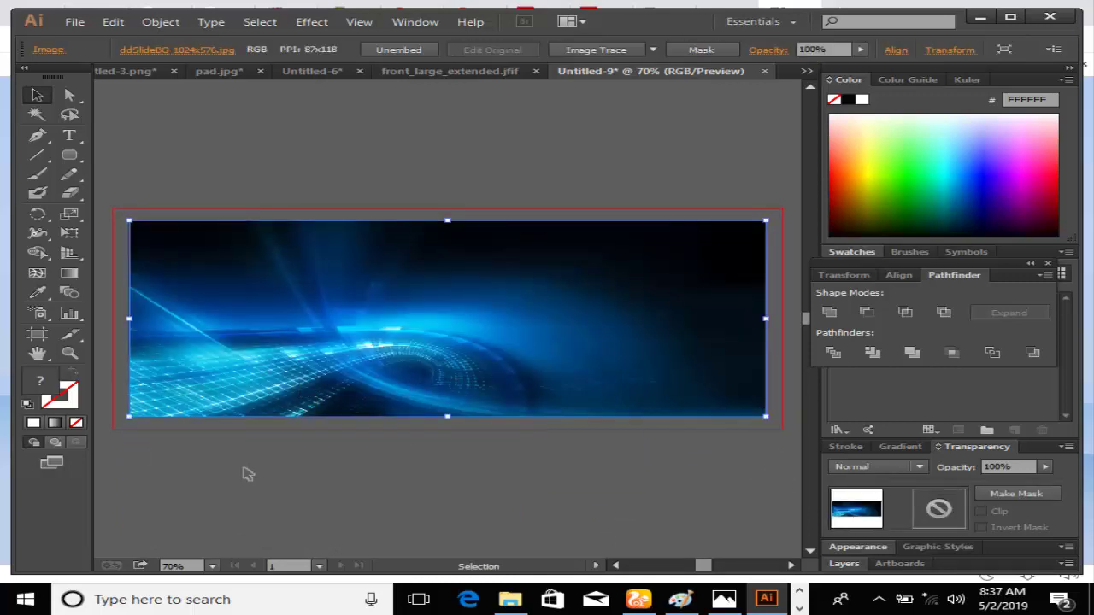
click(246, 472)
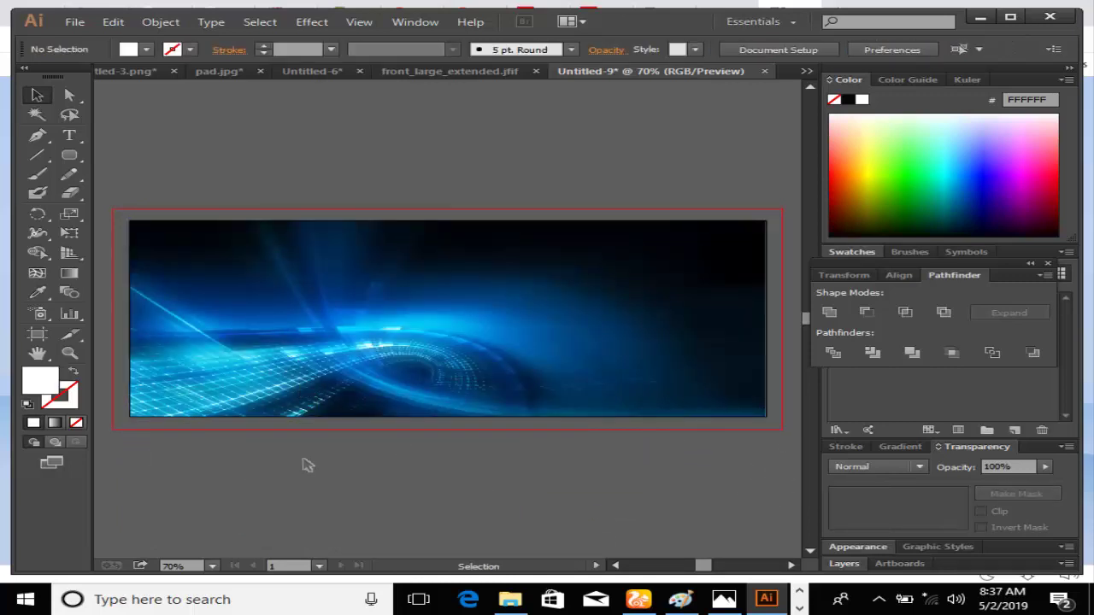
- Add the text "Times Publication" in the empty area above the artboard
click(69, 135)
click(206, 135)
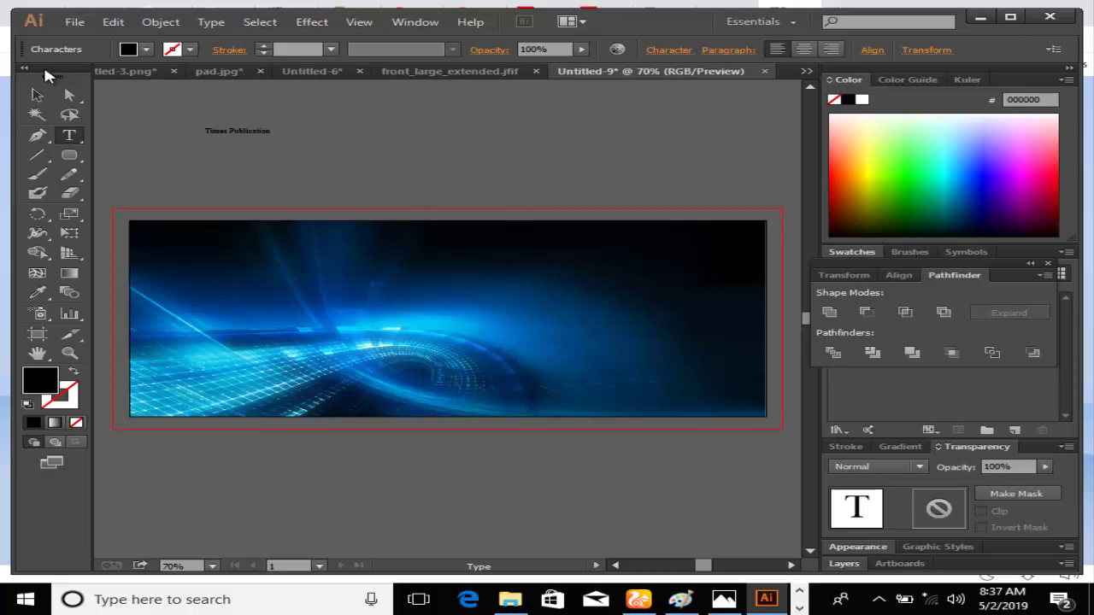
- Enlarge the "Times Publication" text and place it centred in the upper part of the blue banner
click(37, 94)
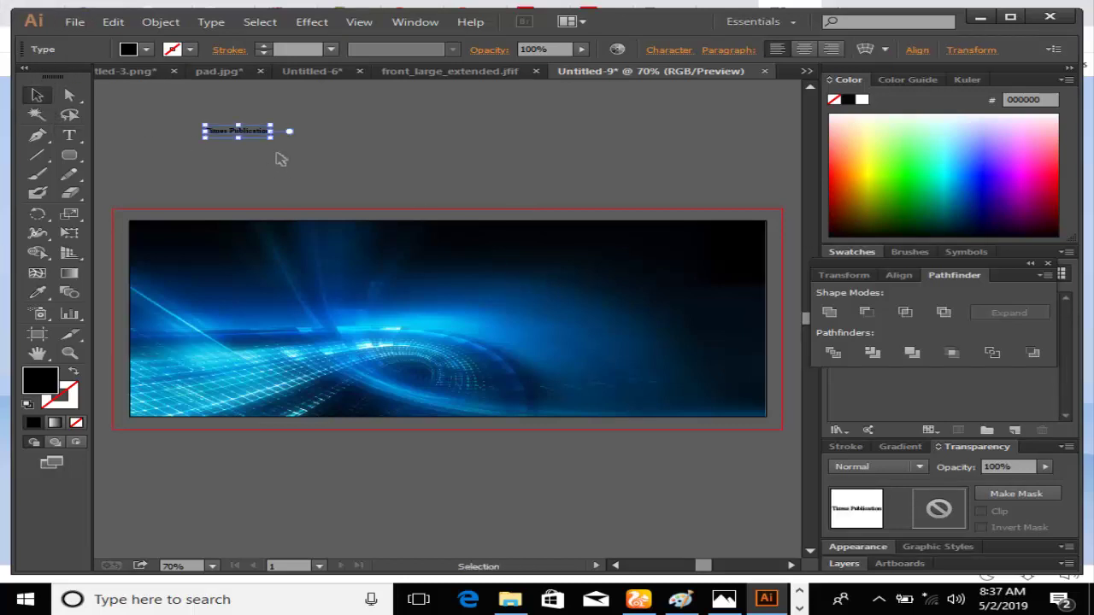
drag(272, 137, 680, 221)
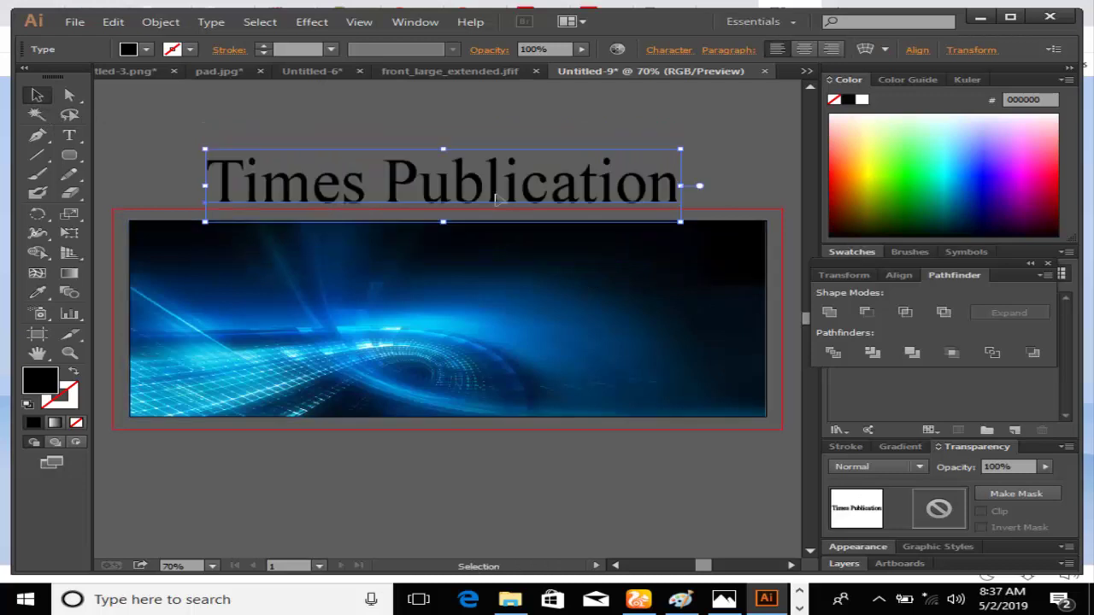
drag(530, 182, 501, 276)
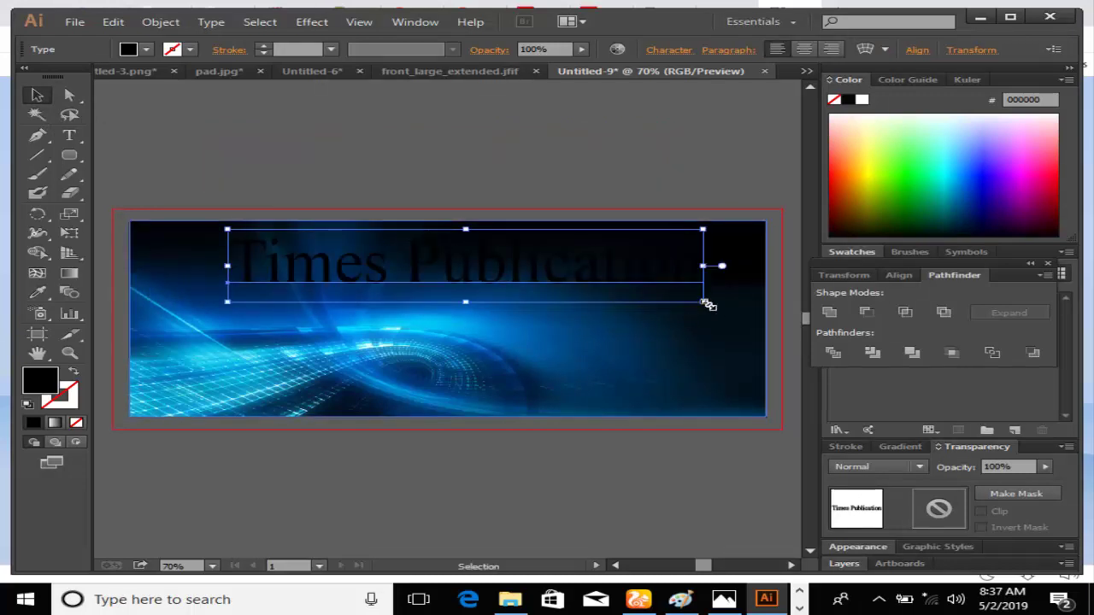
drag(706, 304, 613, 288)
drag(446, 269, 506, 275)
- Fill the "Times Publication" title with bright green 1CDB00 and nudge it slightly left
click(894, 185)
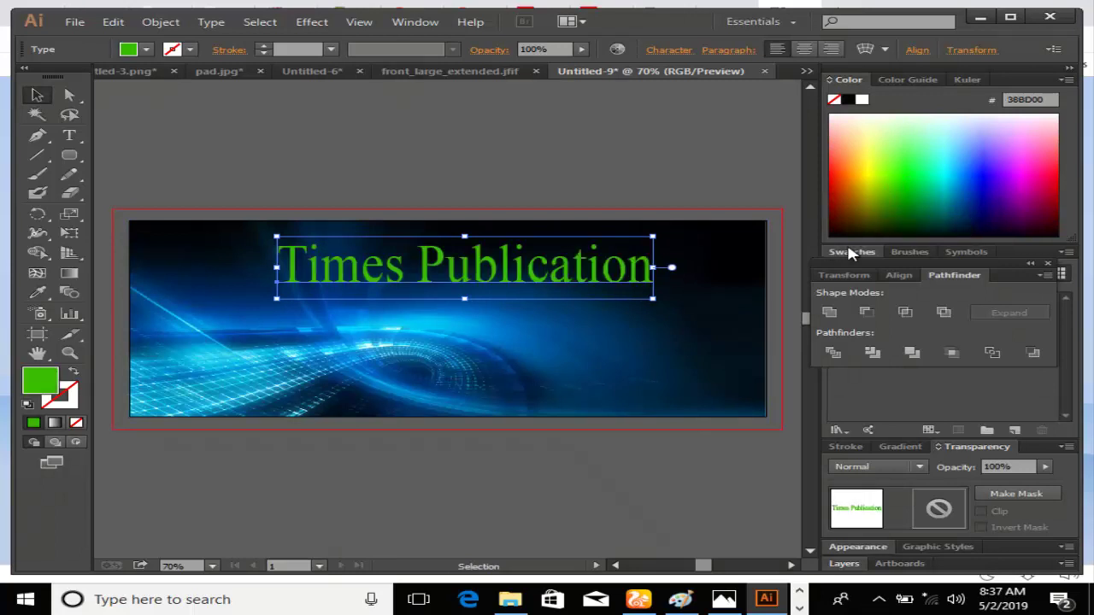
click(902, 181)
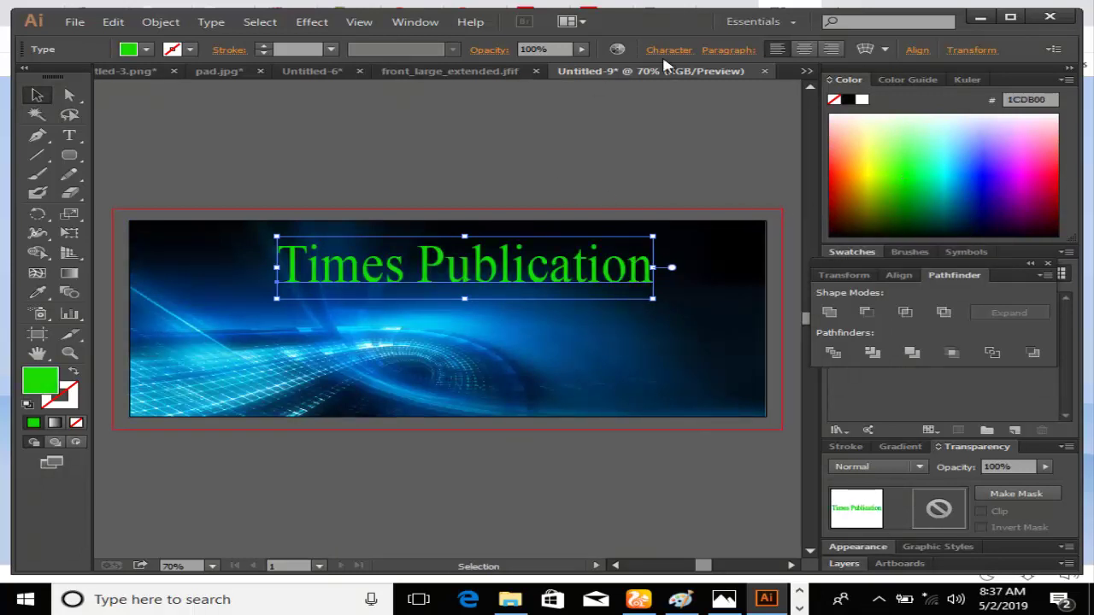
key(shift+Left)
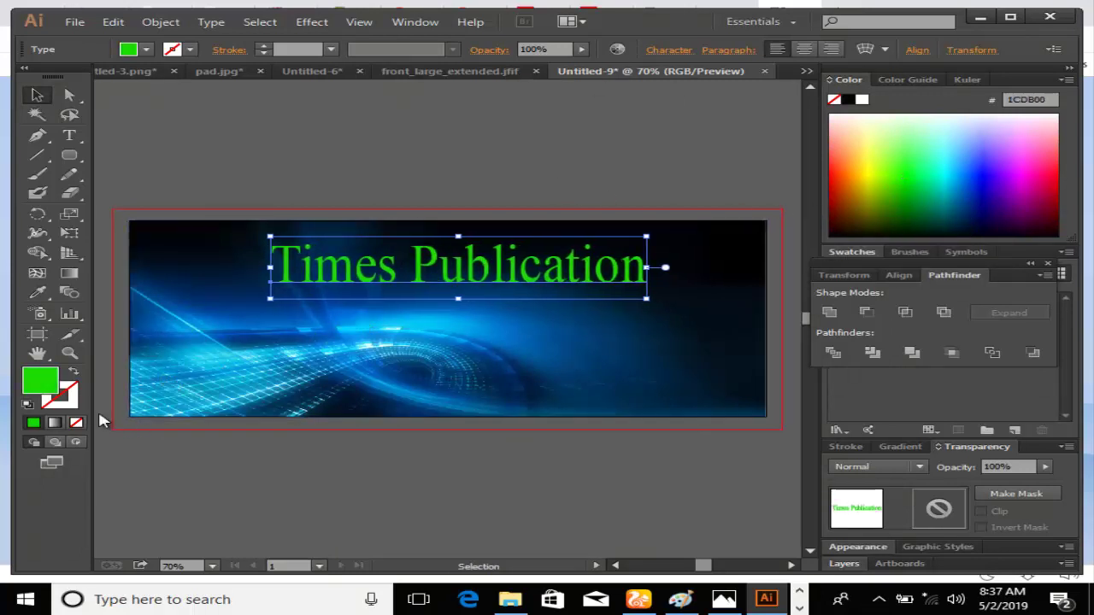
- Set the title's font to Bordeaux Black and narrow the text so it fits centred across the banner
click(672, 51)
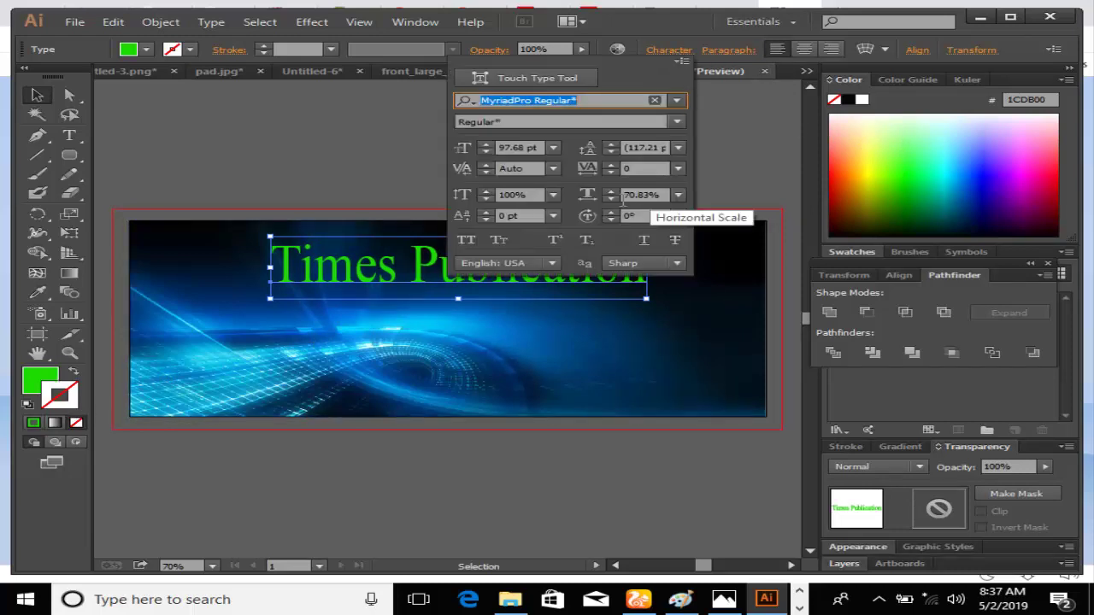
click(683, 127)
click(676, 101)
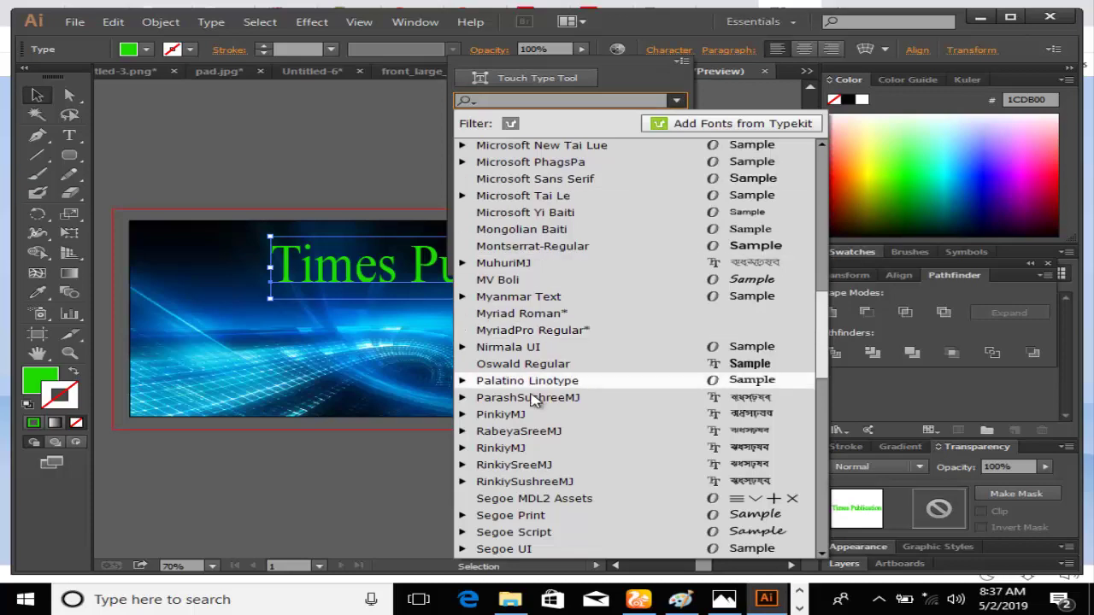
scroll(531, 393, up, 15)
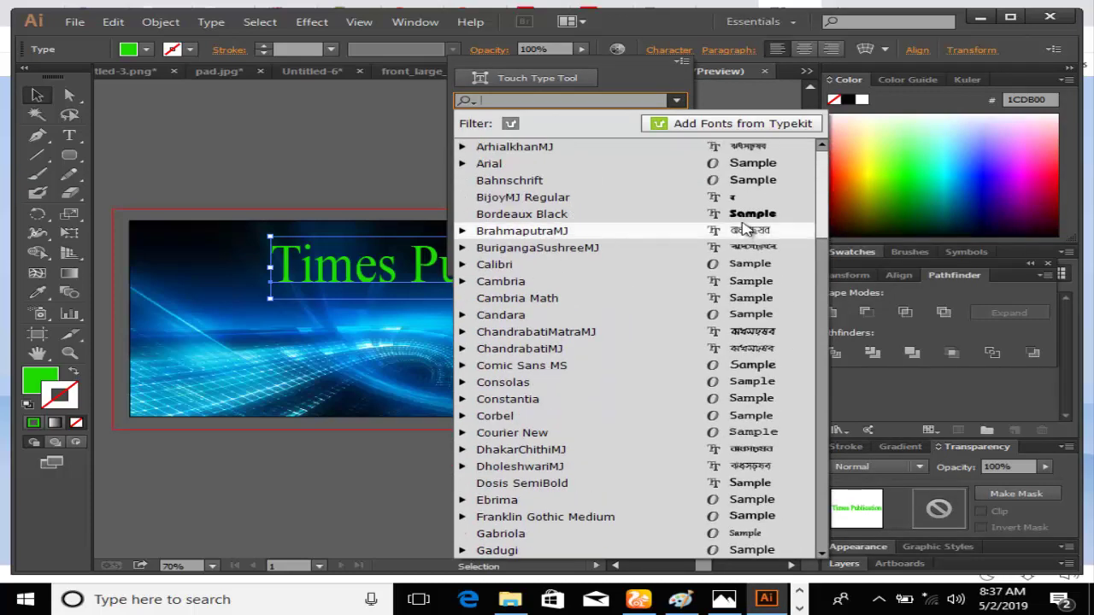
click(740, 214)
click(290, 195)
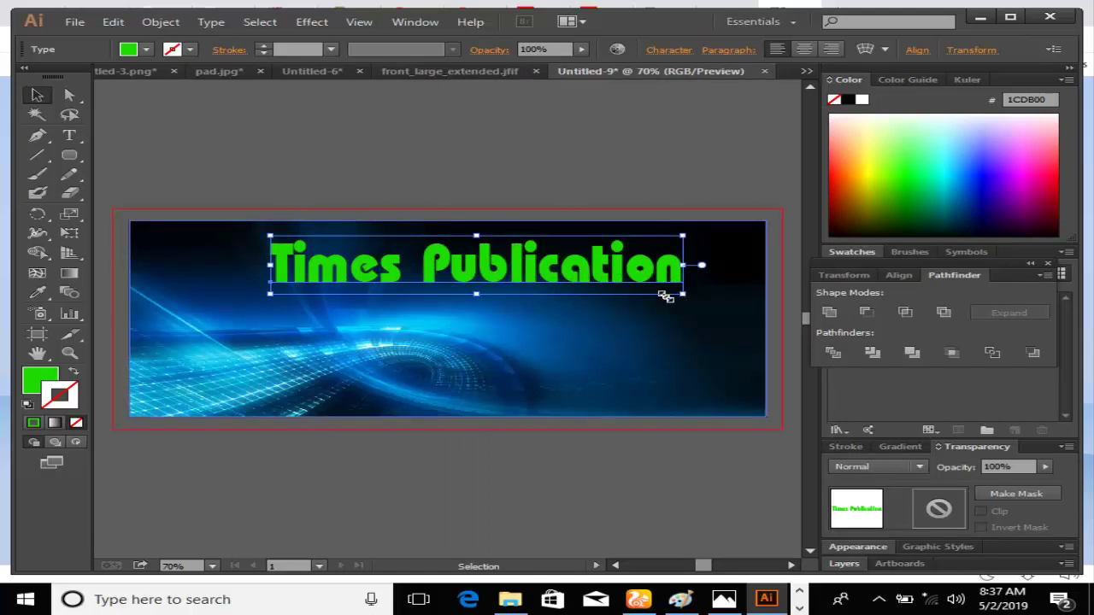
drag(665, 296, 643, 295)
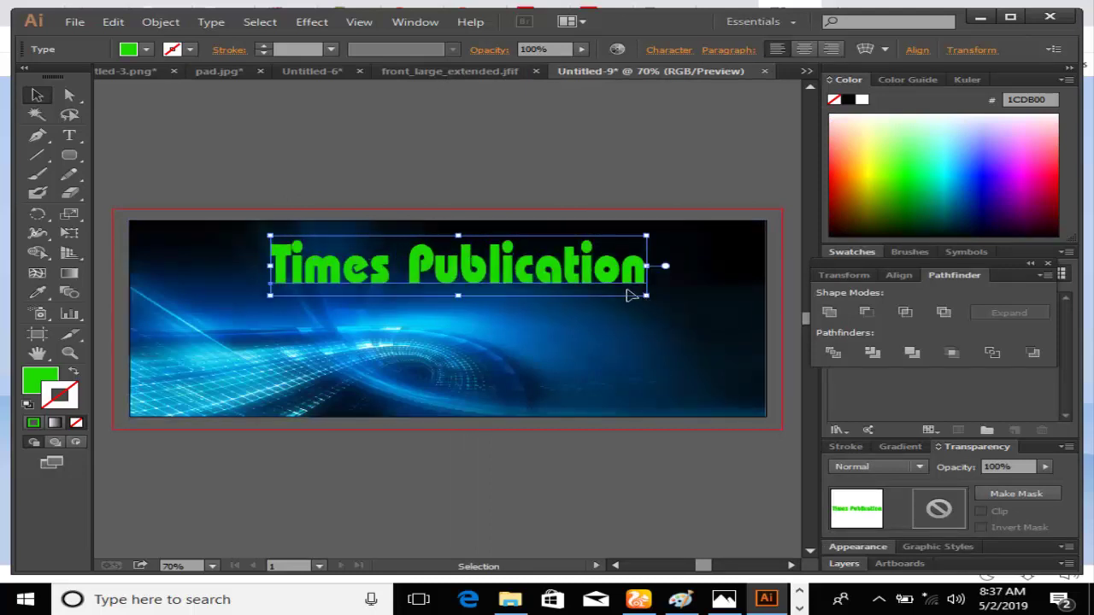
click(501, 128)
click(411, 287)
key(t)
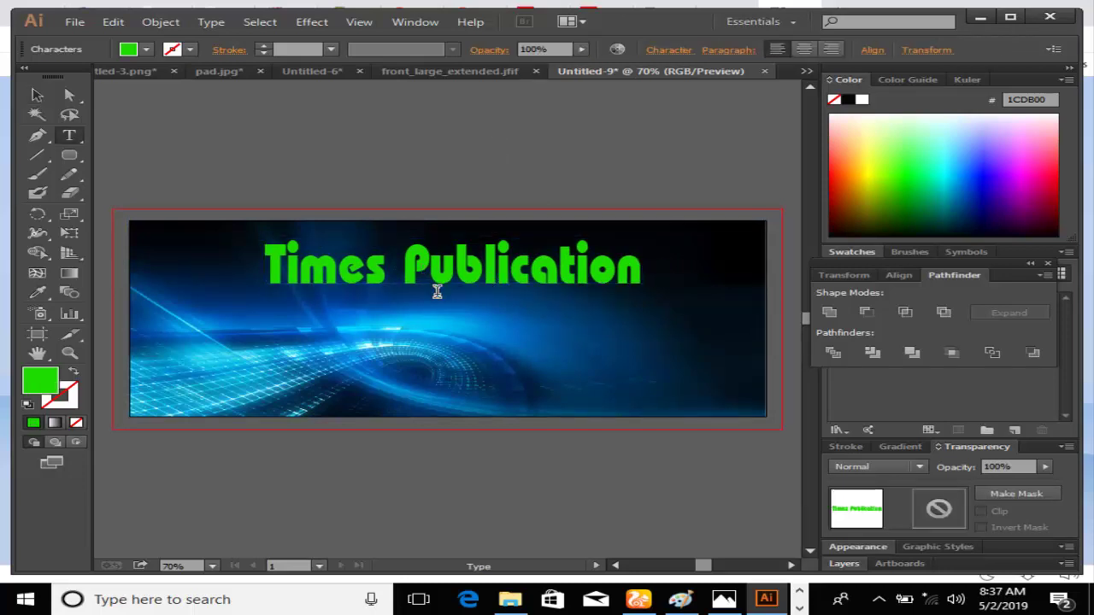
key(Delete)
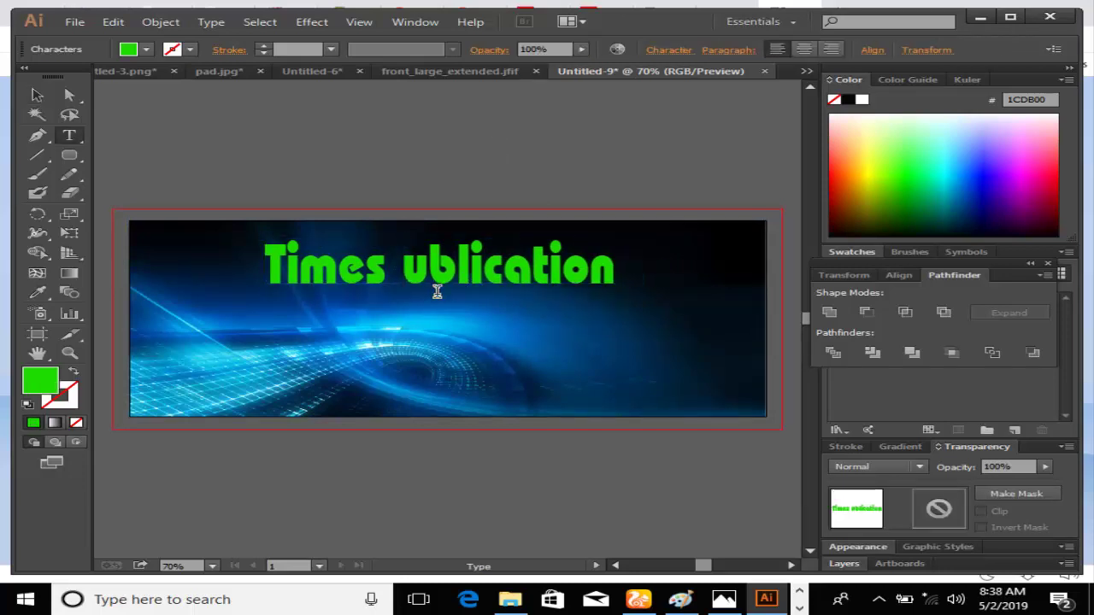
key(ctrl+z)
key(ctrl+shift+z)
text(P)
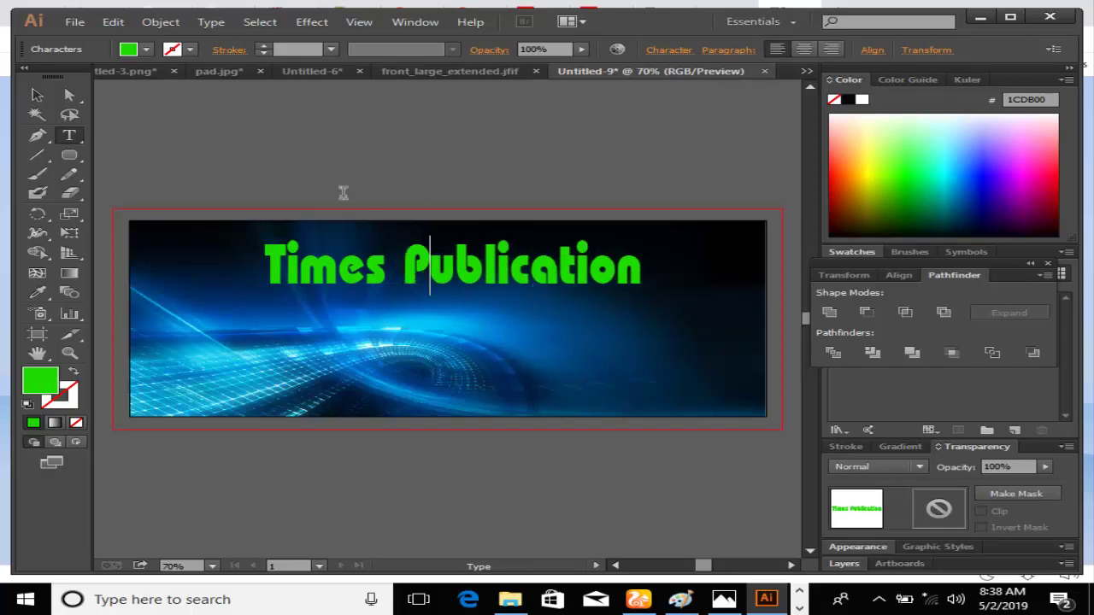
click(37, 95)
click(325, 334)
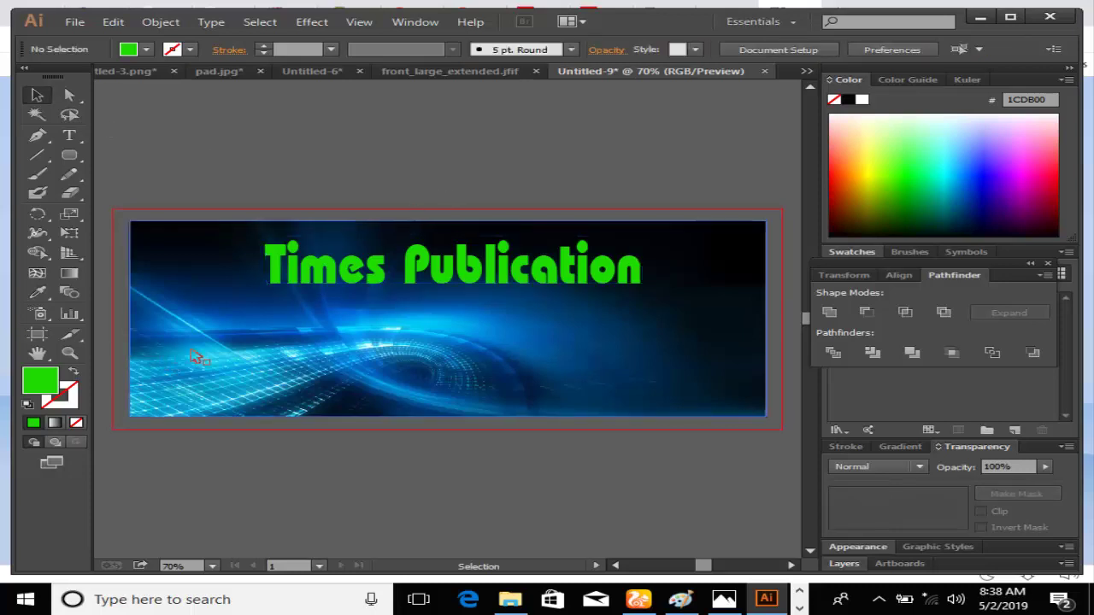
click(65, 138)
text(The)
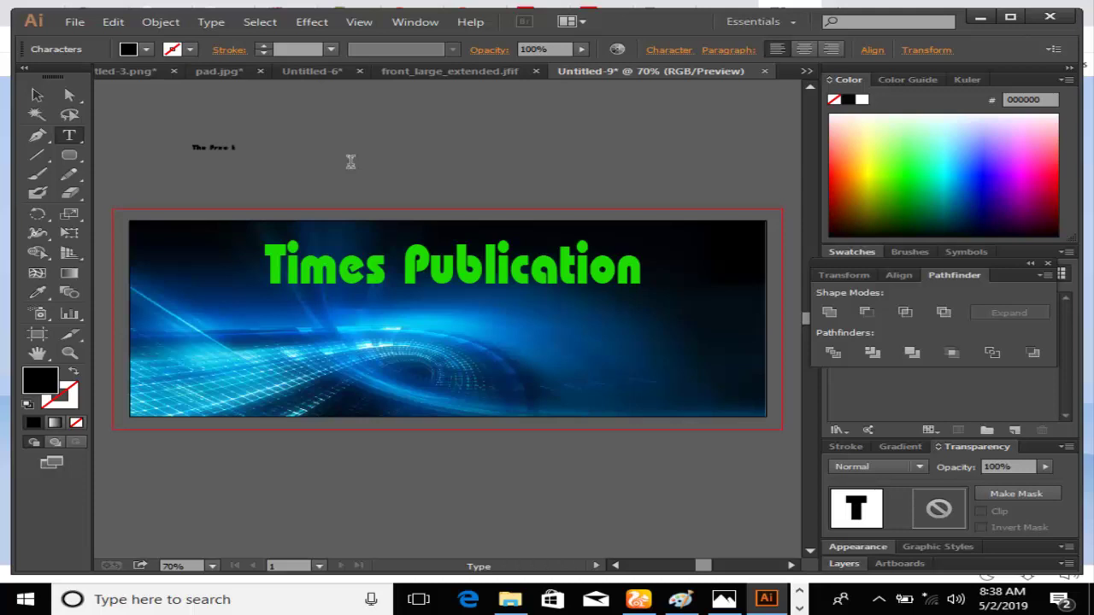
text( Free Jo)
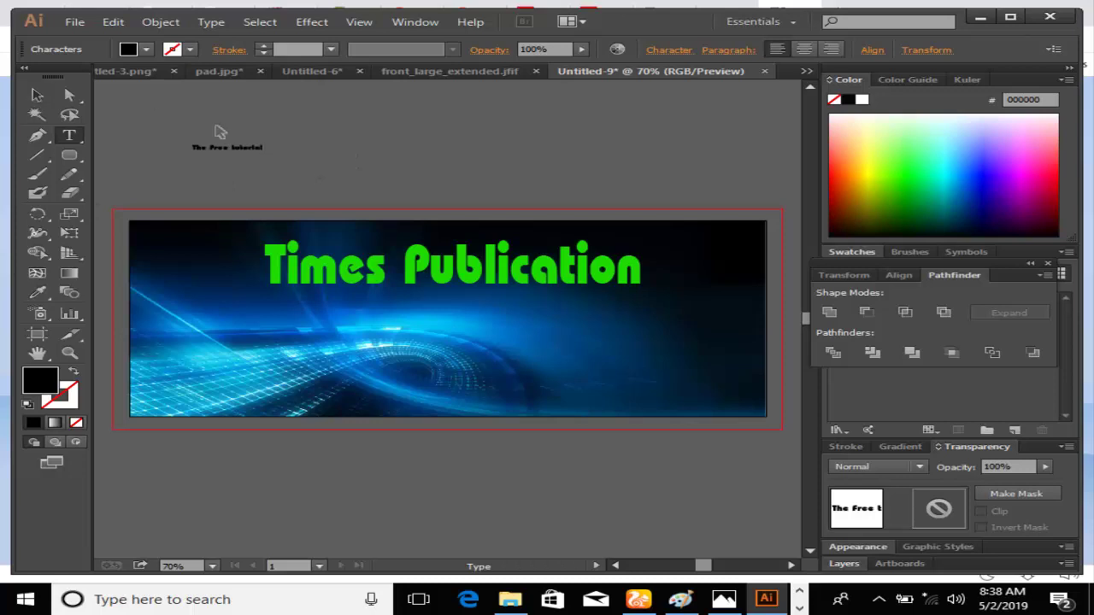
key(ctrl+z)
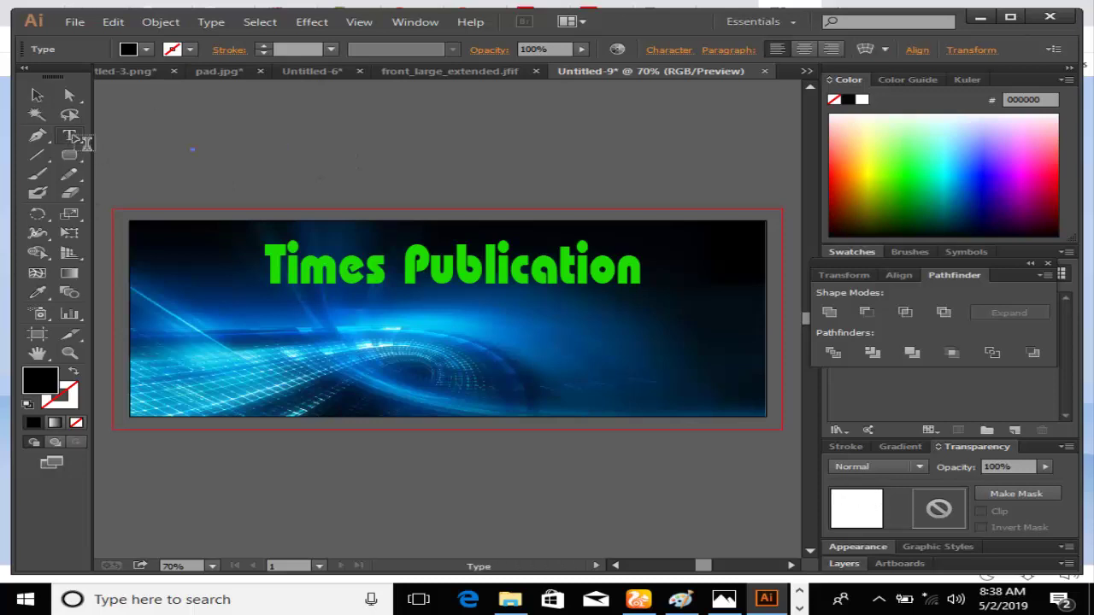
- Add the text "The fre tutorial" above the artboard, then enlarge it and place it beneath the title
click(70, 137)
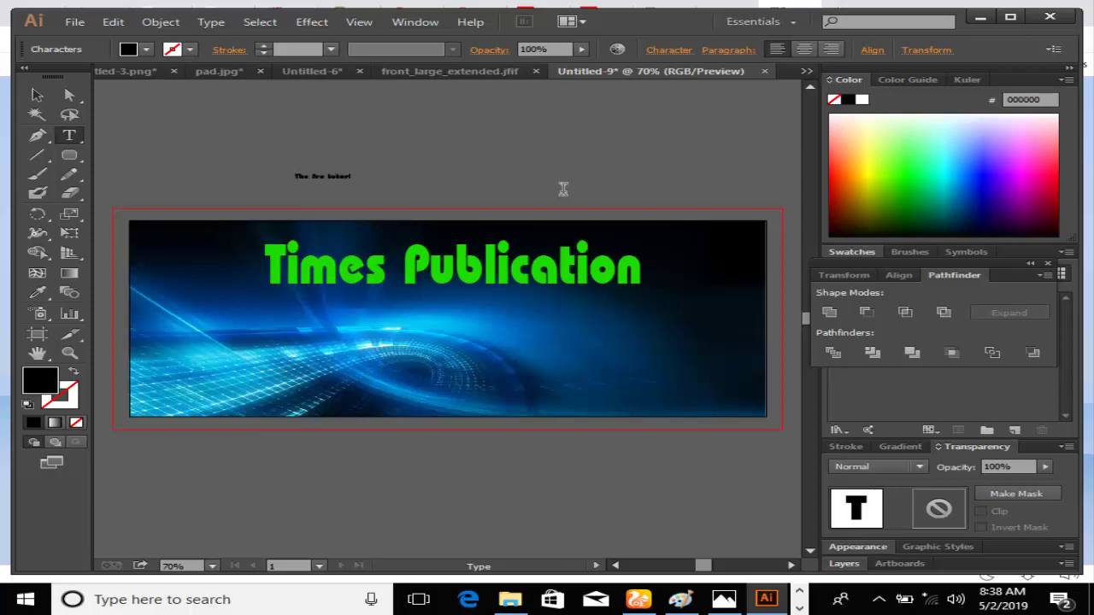
click(37, 95)
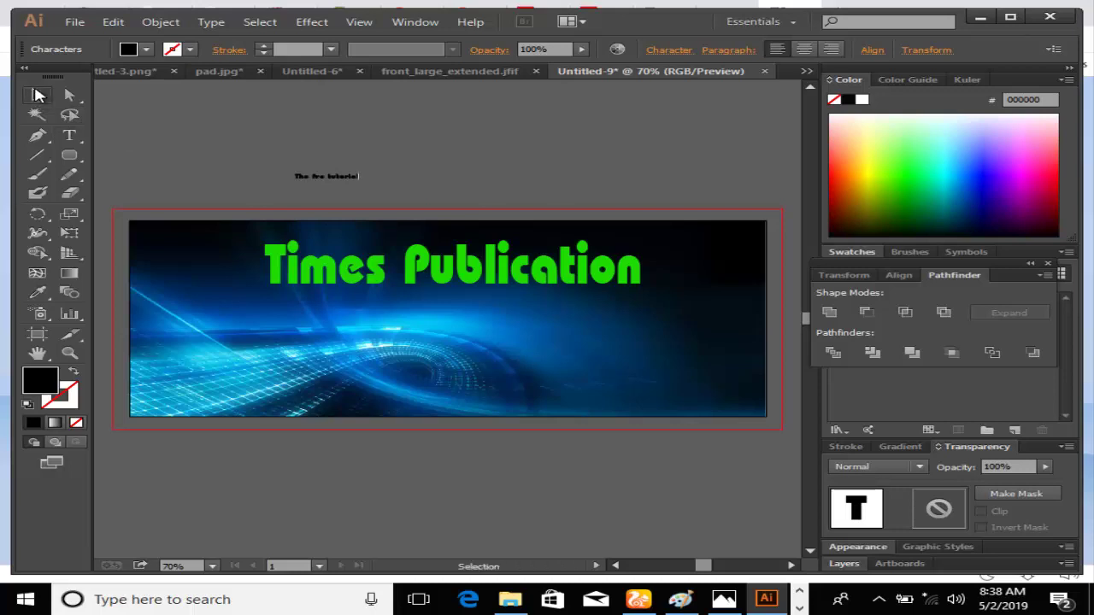
click(327, 177)
drag(359, 182, 511, 205)
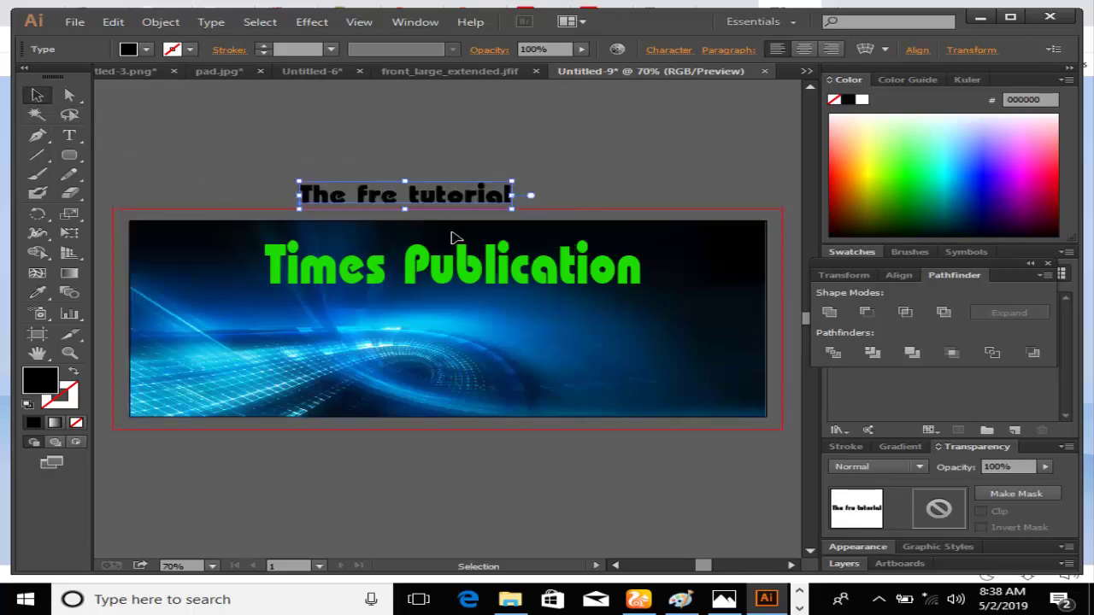
drag(444, 195, 444, 317)
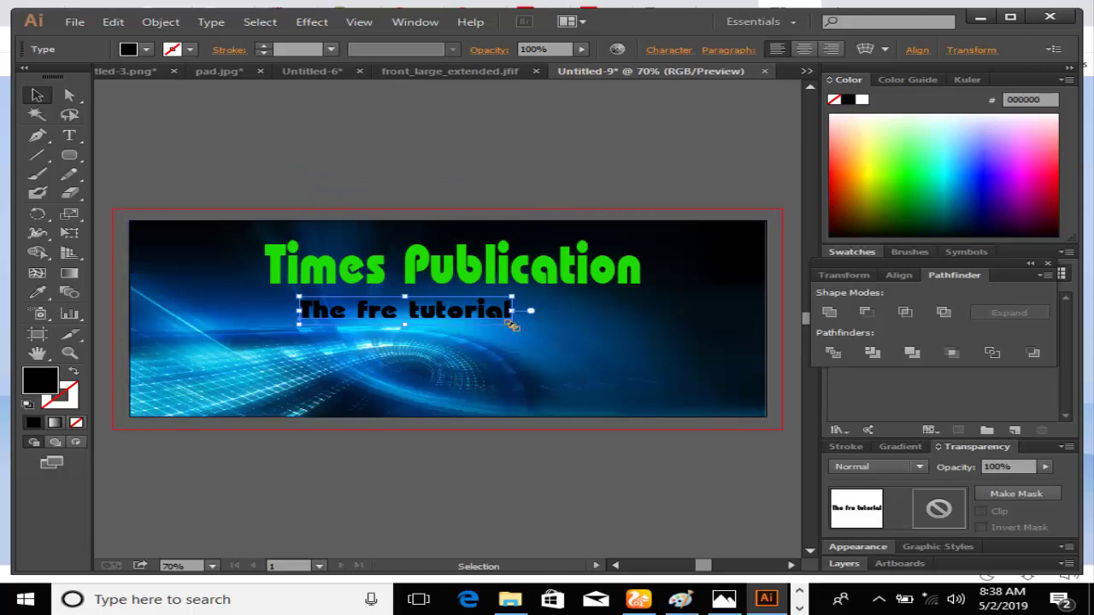
mouse_move(511, 323)
mouse_down()
mouse_move(616, 349)
mouse_move(460, 321)
mouse_move(494, 320)
mouse_up()
- Set the subtitle's font to Arial and reduce the text's height
click(668, 51)
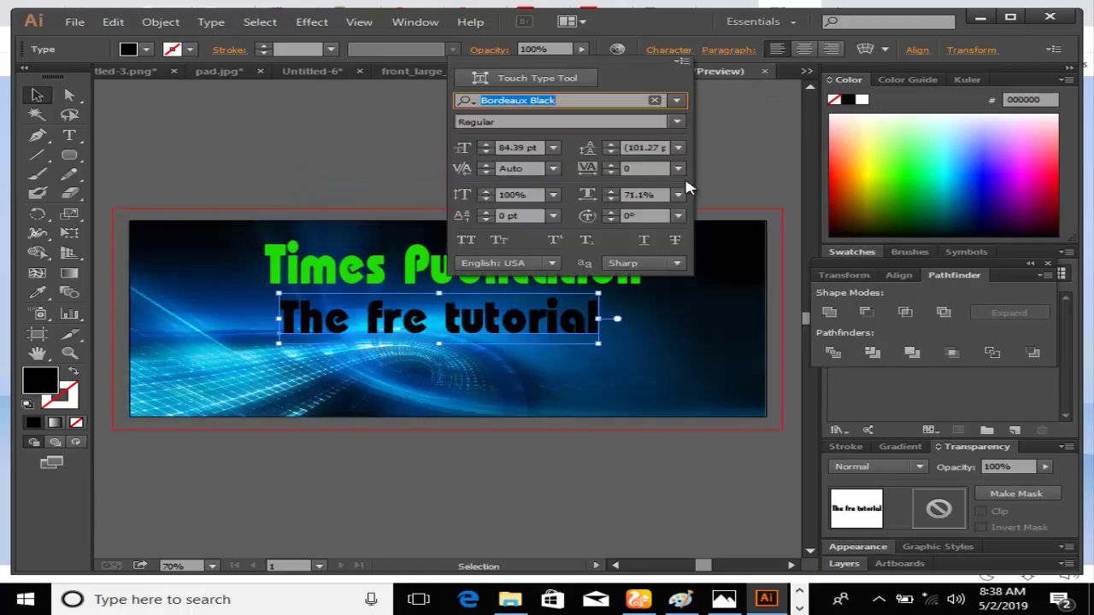
click(676, 101)
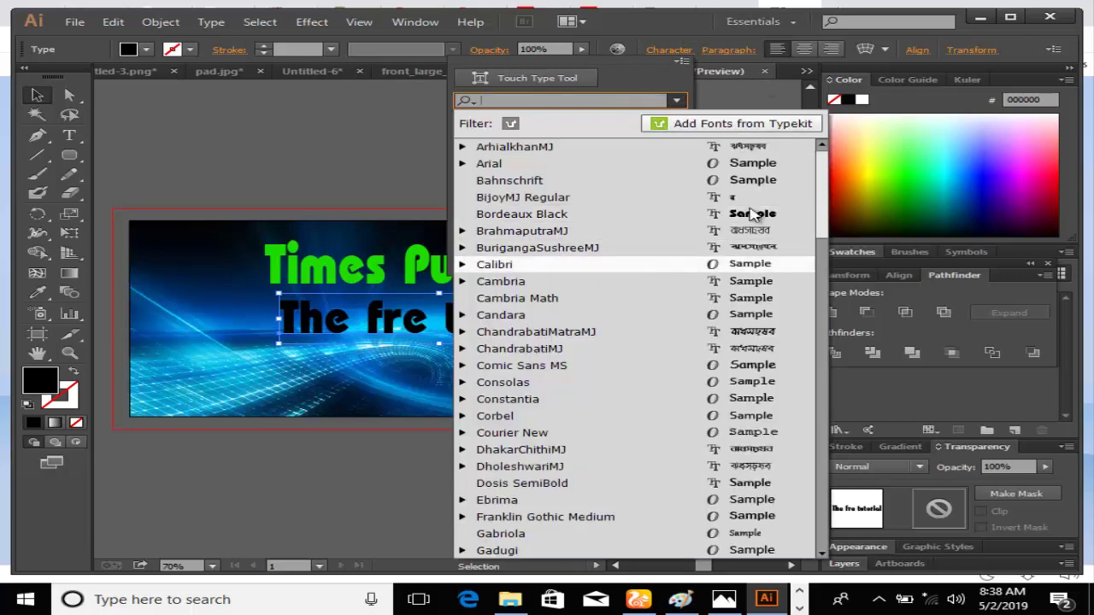
click(631, 164)
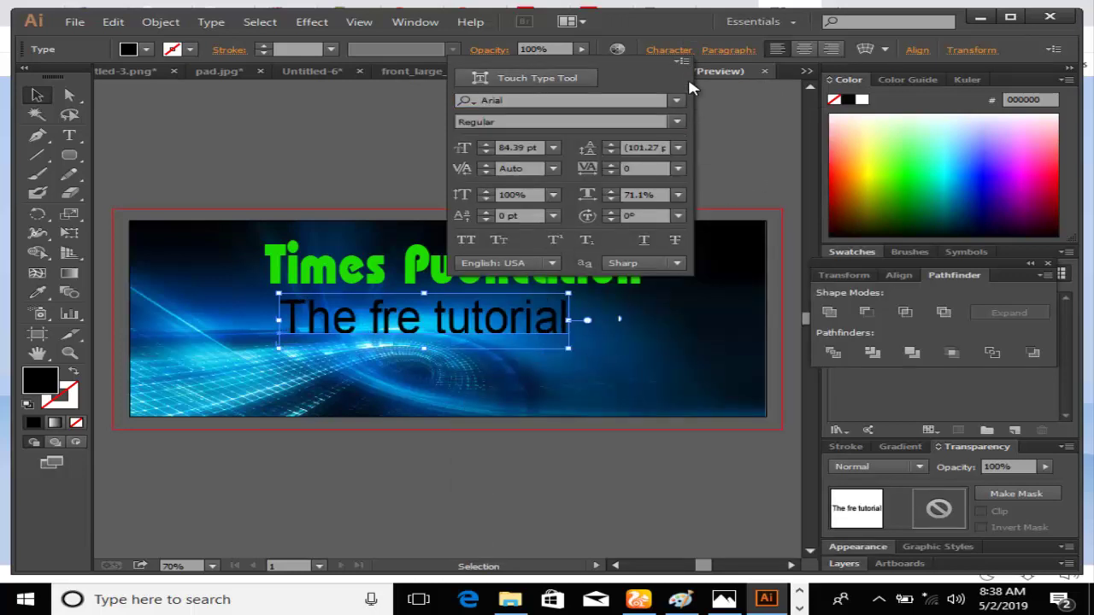
click(668, 50)
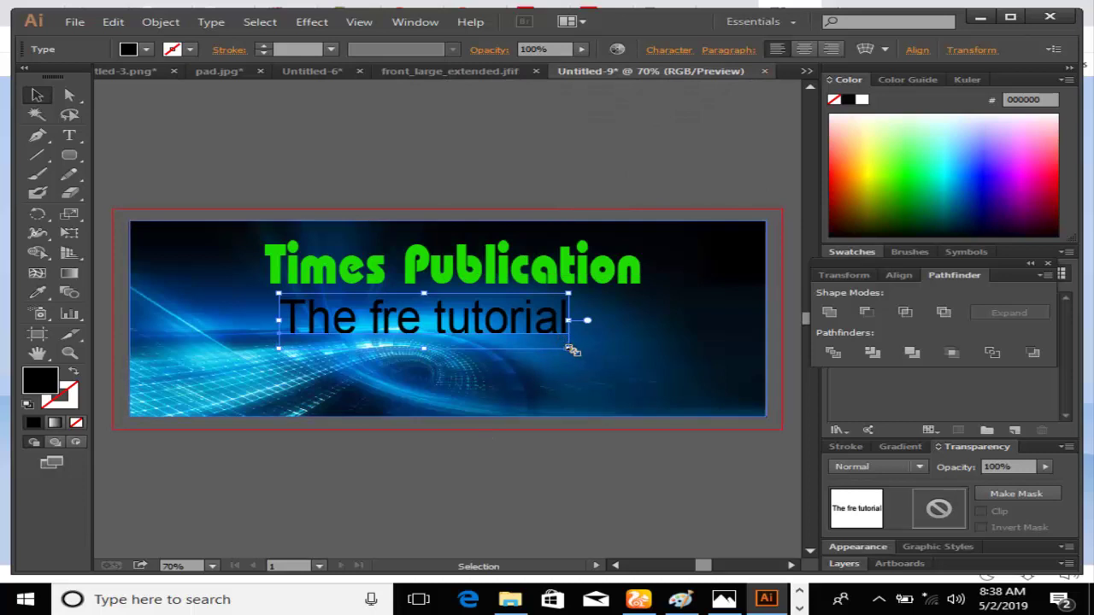
drag(571, 350, 563, 328)
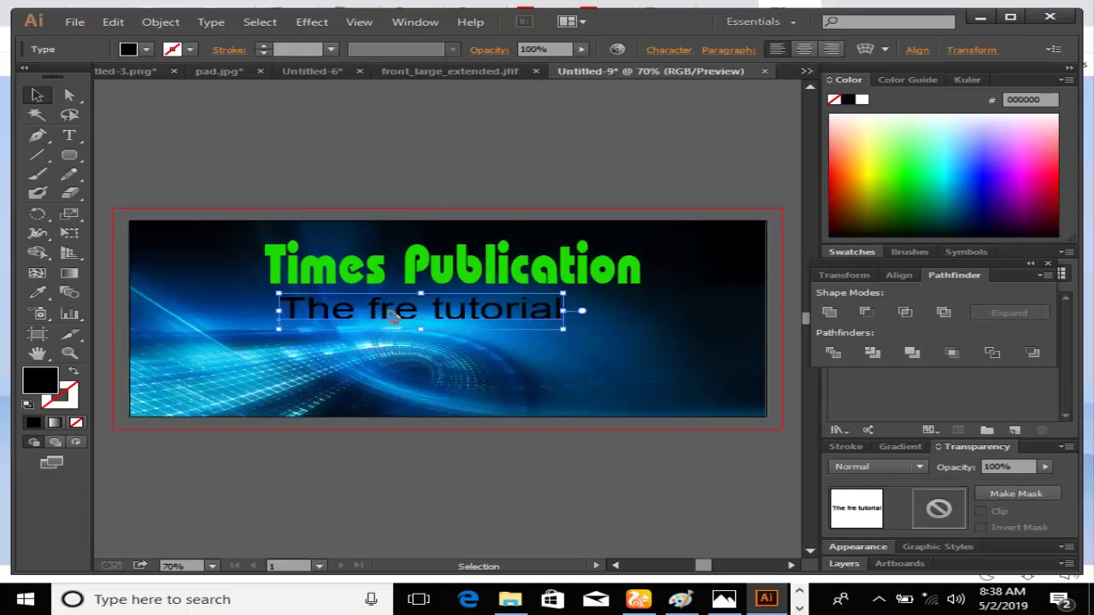
- Correct the subtitle to "The free tutorial", then make it slightly smaller and centre it beneath the title
text(te)
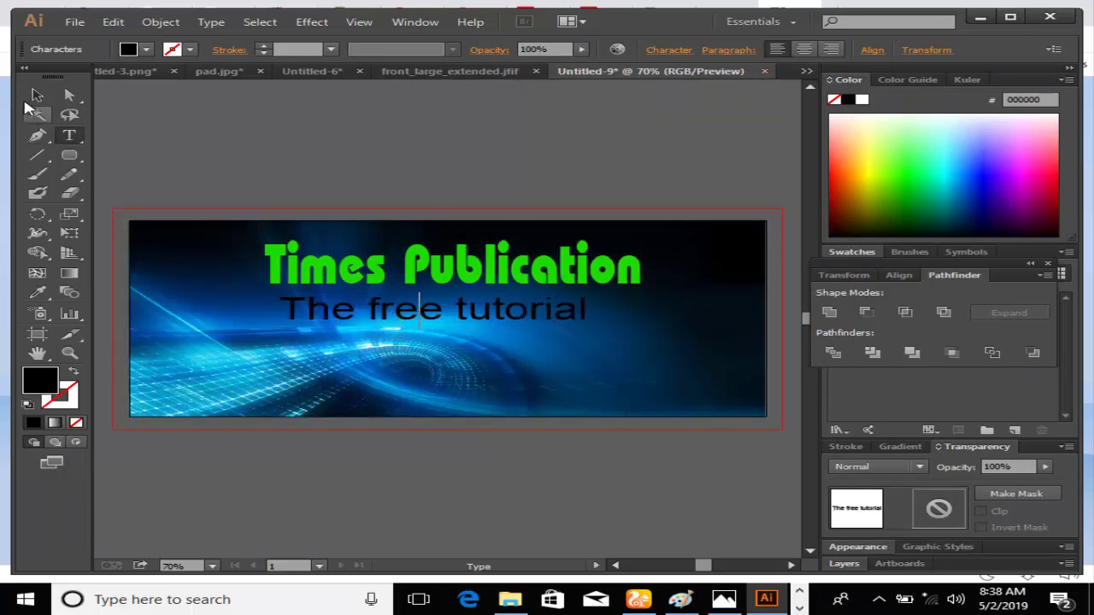
click(36, 94)
drag(383, 317, 426, 319)
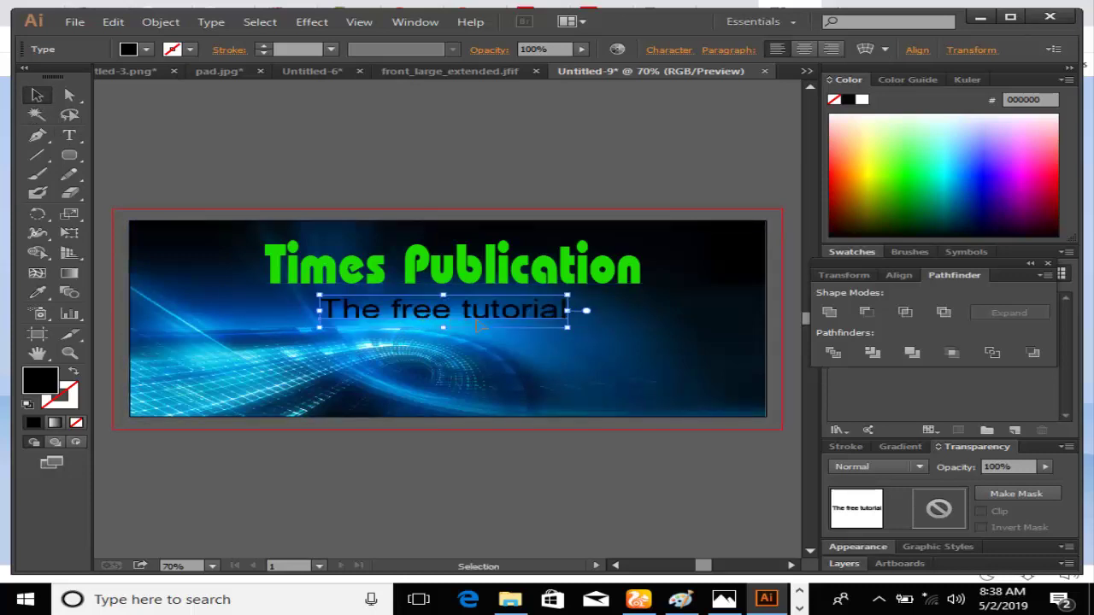
drag(529, 322, 520, 322)
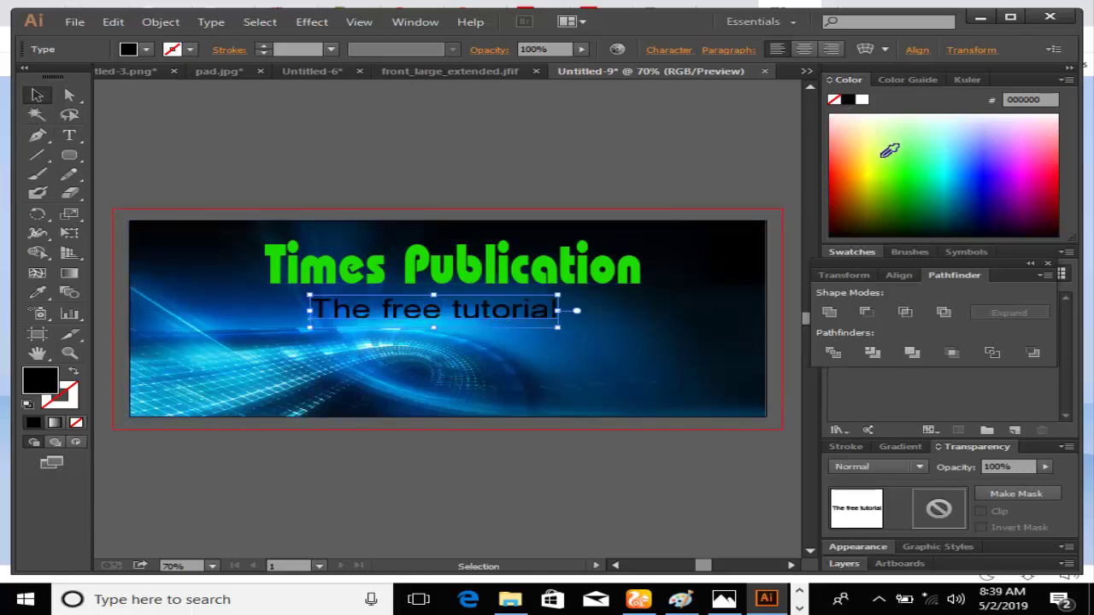
- Fill the "The free tutorial" subtitle with white
click(840, 167)
click(867, 165)
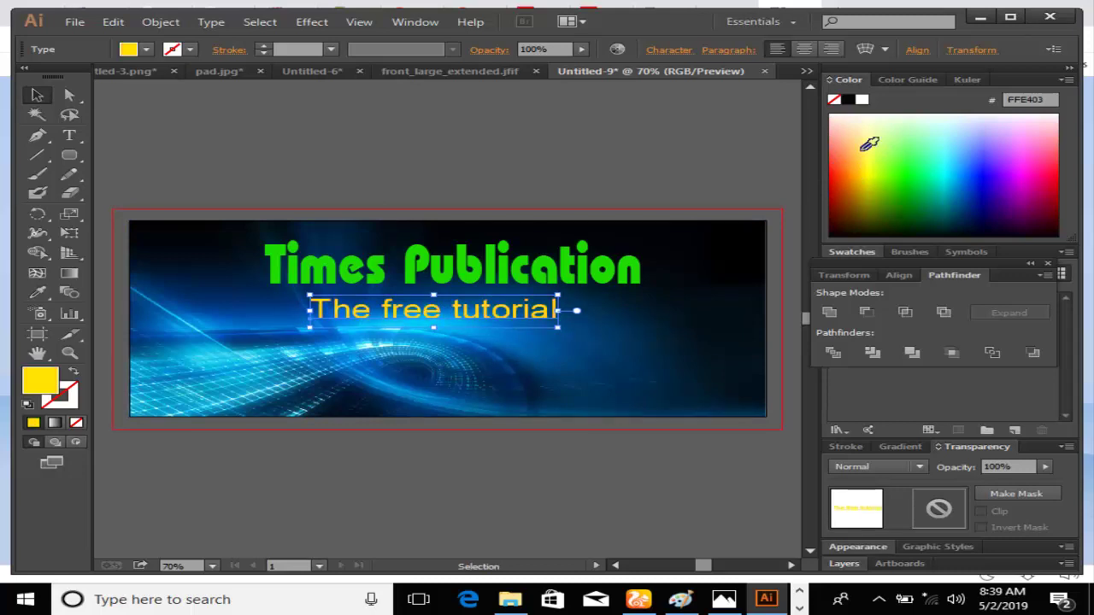
click(862, 100)
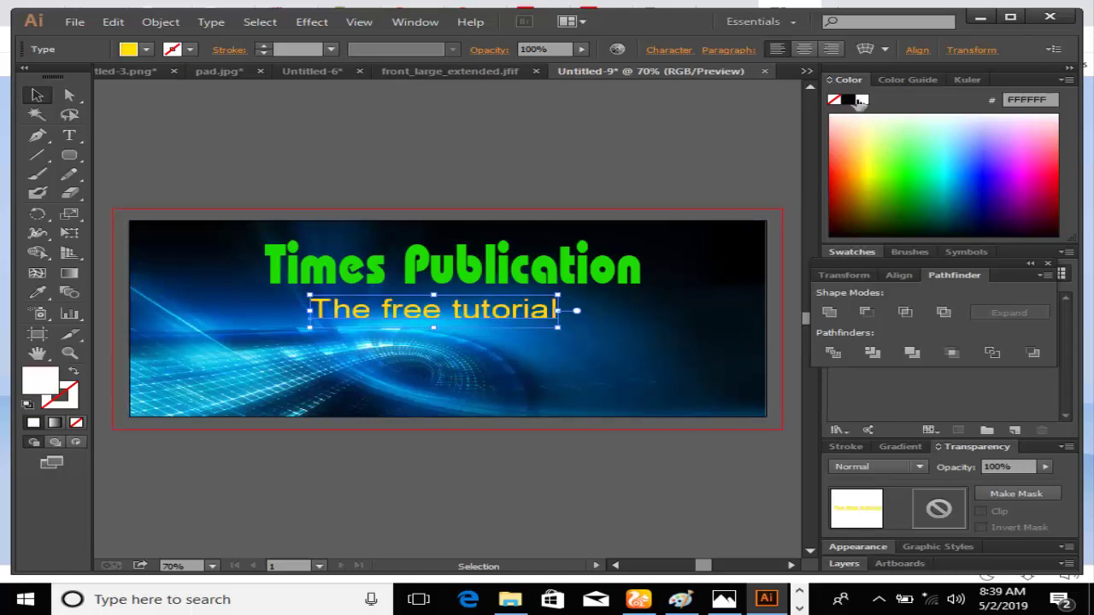
- Nudge the title slightly up and the subtitle up and to the right beneath it, and deselect
click(513, 273)
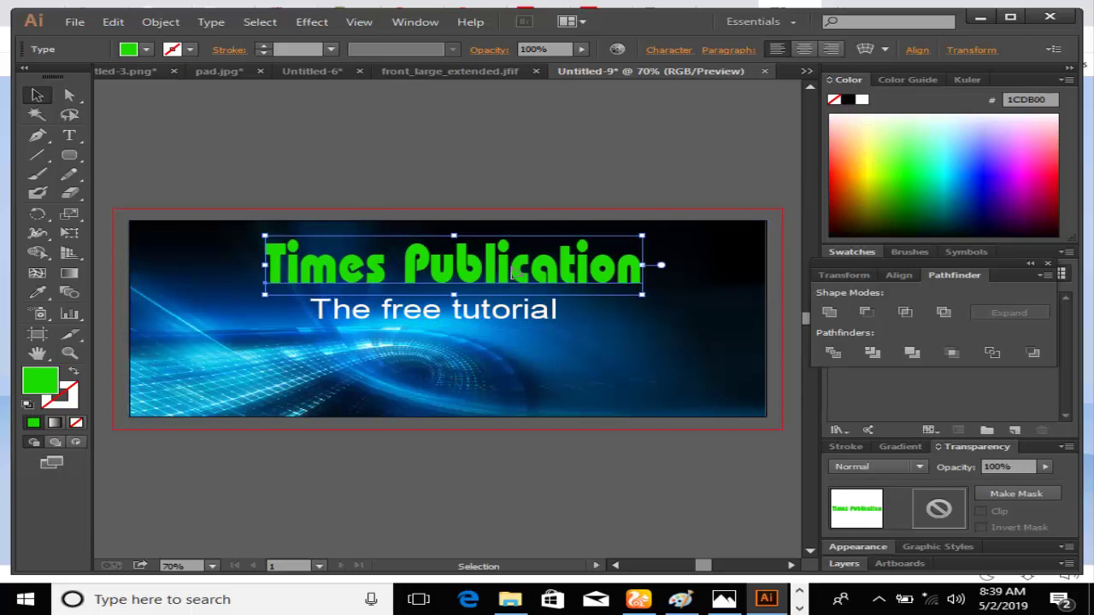
click(486, 316)
key(shift+Up)
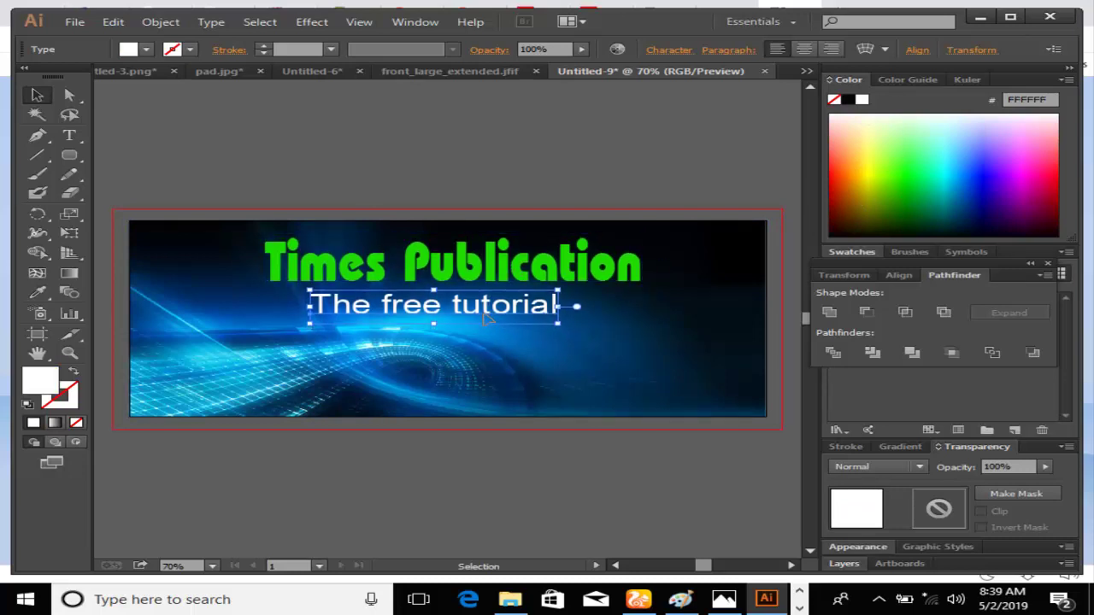
key(shift+Right)
click(398, 147)
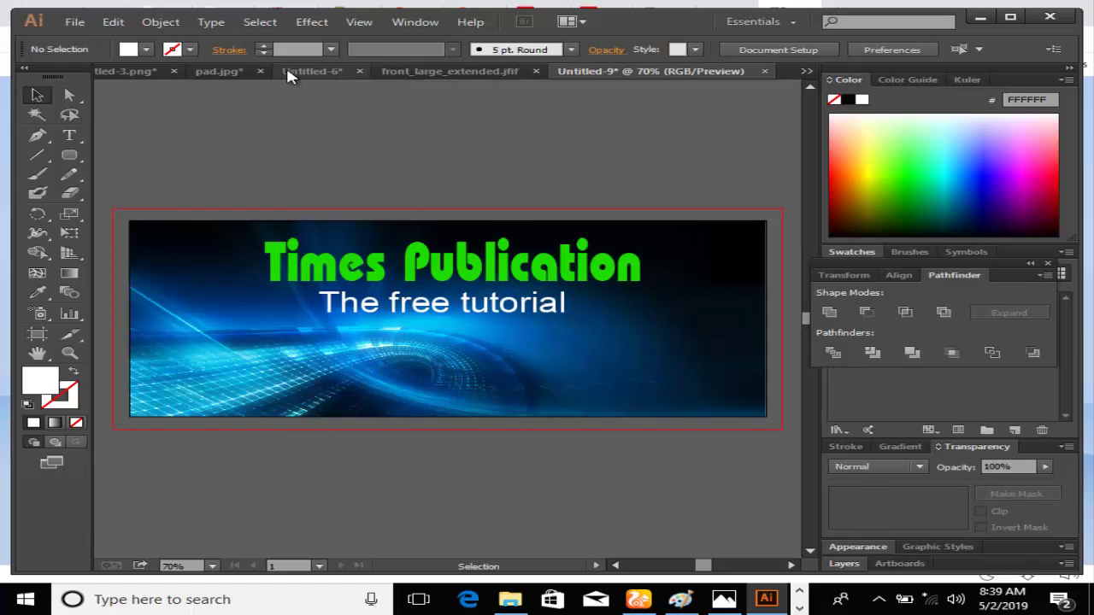
- Copy the P book logo from the Unt33itled-3.png document into the banner document, shrink it and park it below the artboard
click(310, 71)
click(184, 72)
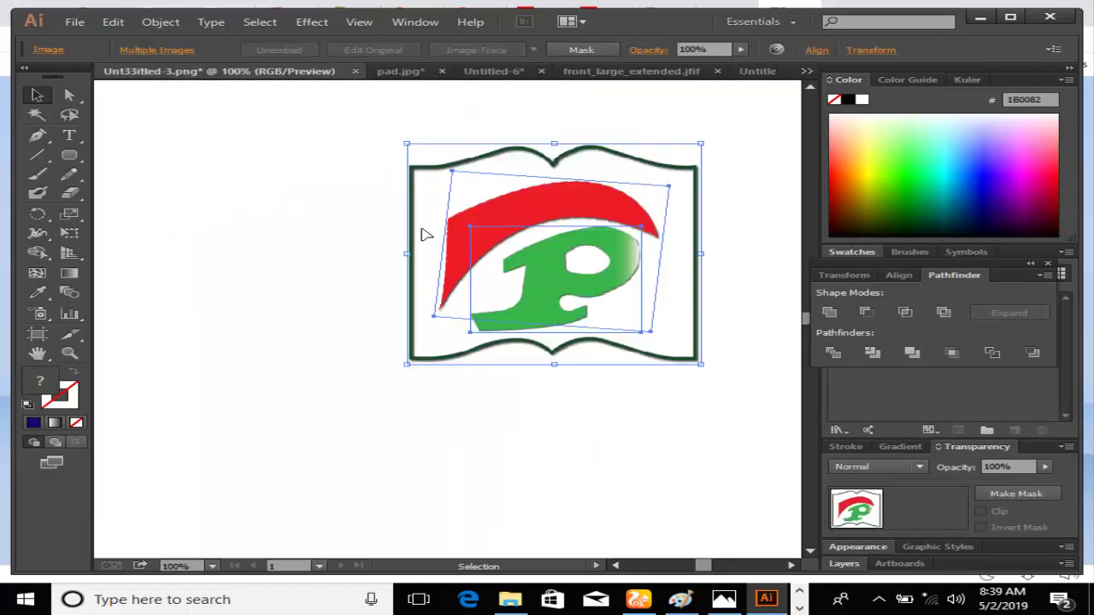
key(a)
key(v)
click(806, 71)
click(884, 182)
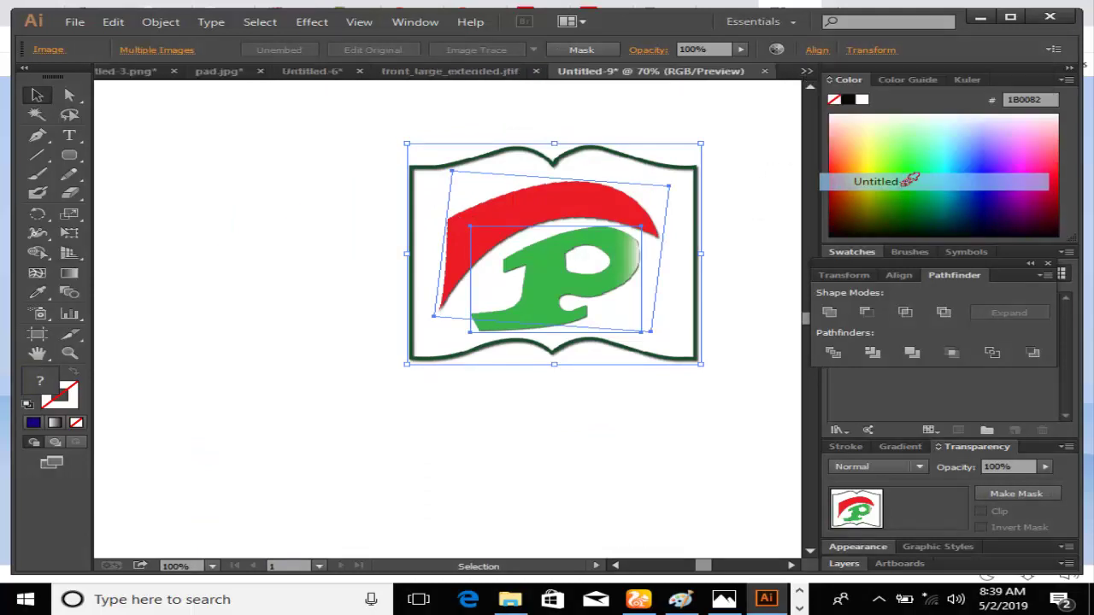
key(ctrl+v)
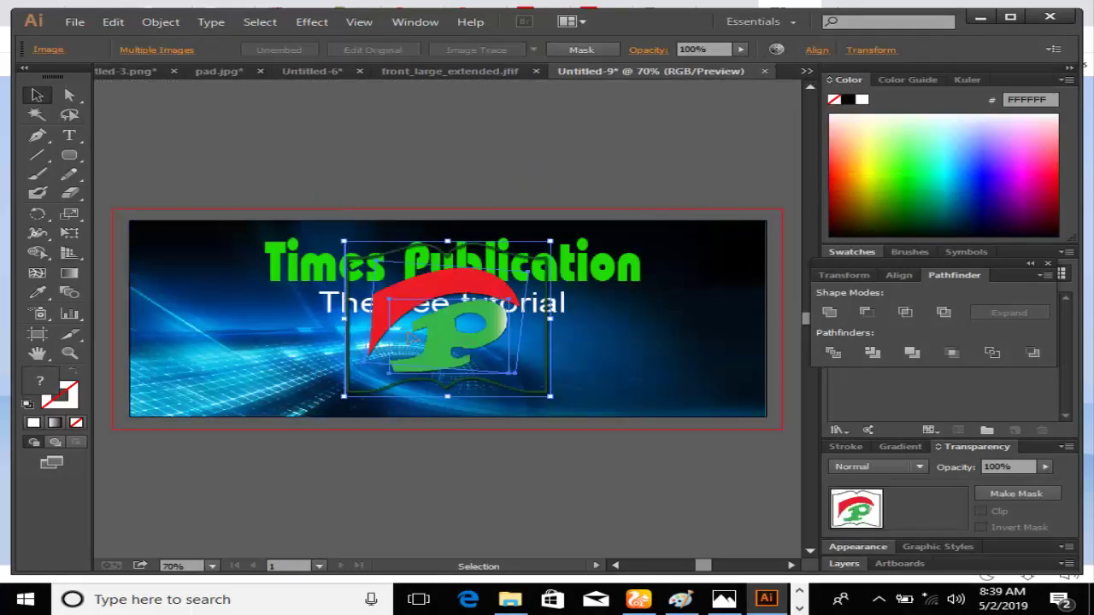
drag(344, 243, 460, 344)
drag(510, 369, 665, 495)
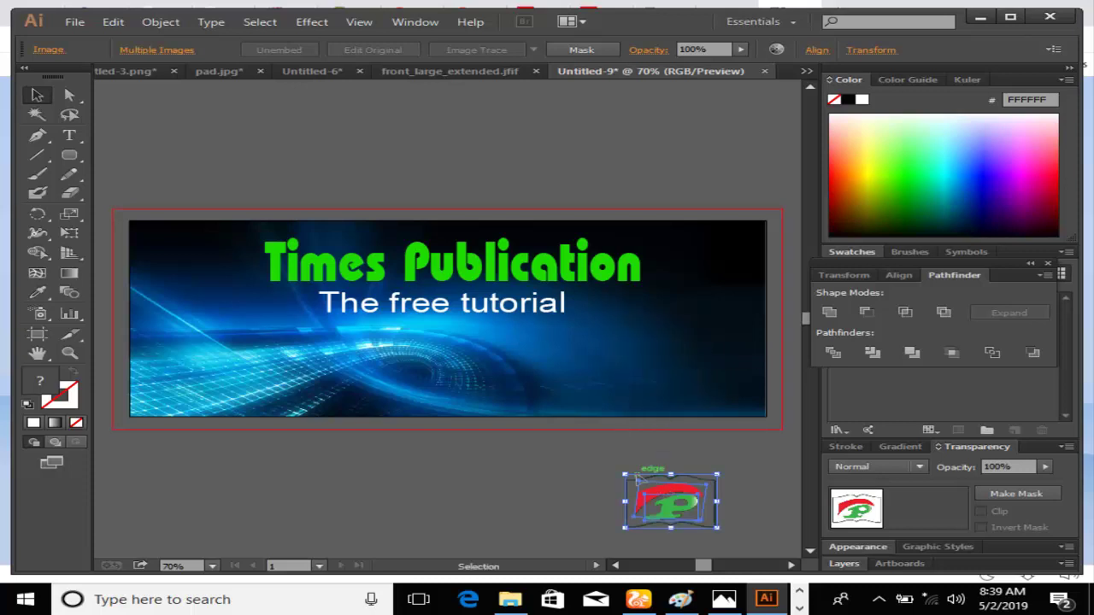
- Draw a white rounded rectangle and place it at the banner's right end beside the title
drag(69, 155, 182, 175)
drag(159, 254, 265, 366)
click(39, 96)
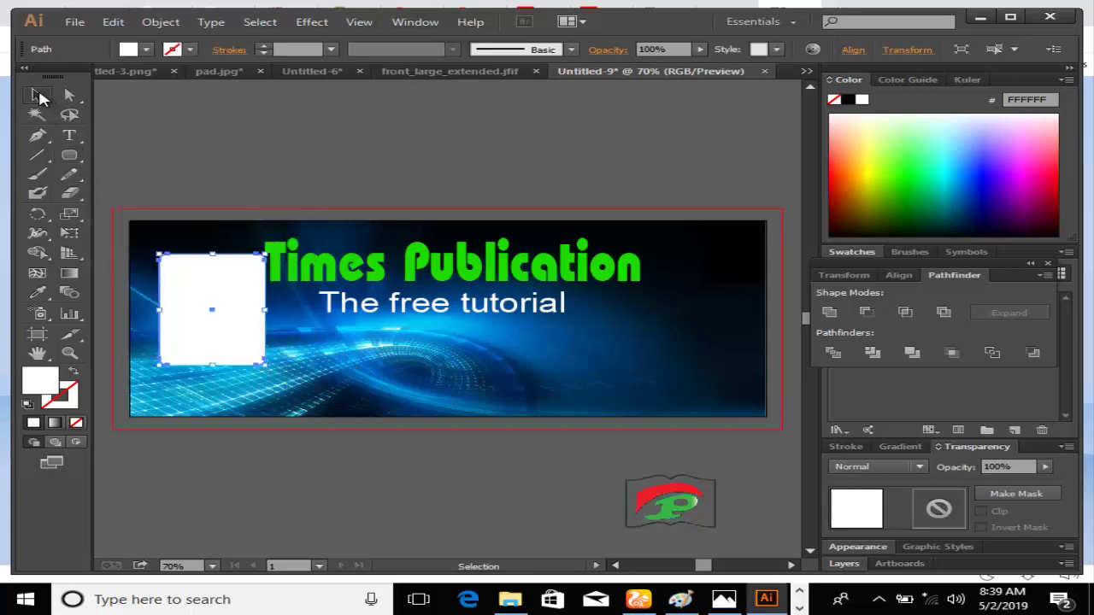
drag(245, 330, 725, 309)
click(559, 480)
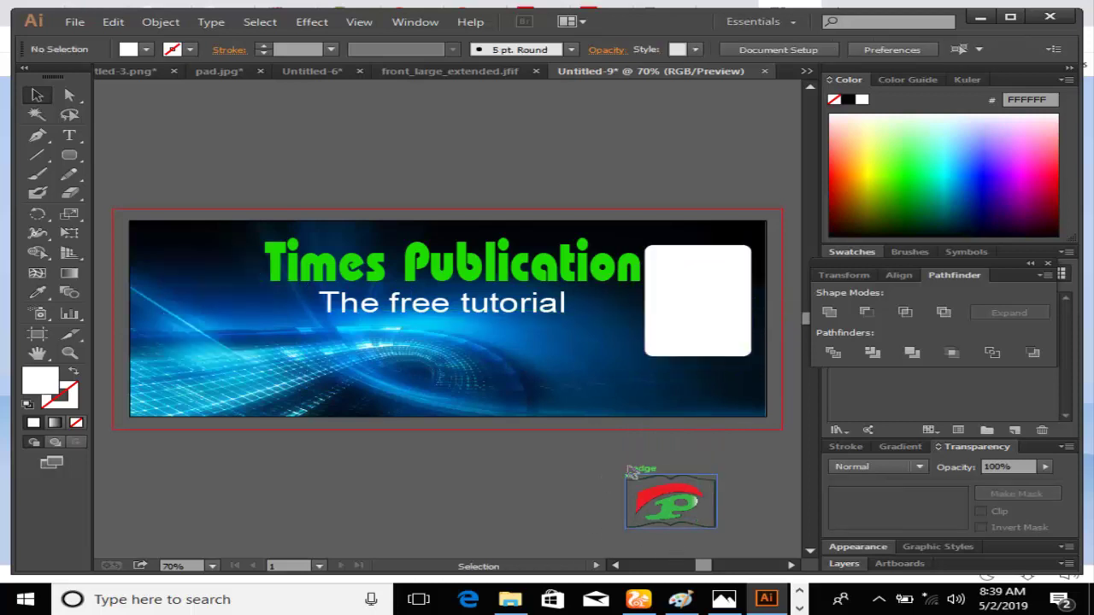
- Move the logo onto the white rounded rectangle and bring it to the front
click(699, 513)
drag(725, 525, 733, 267)
right_click(707, 298)
mouse_move(742, 366)
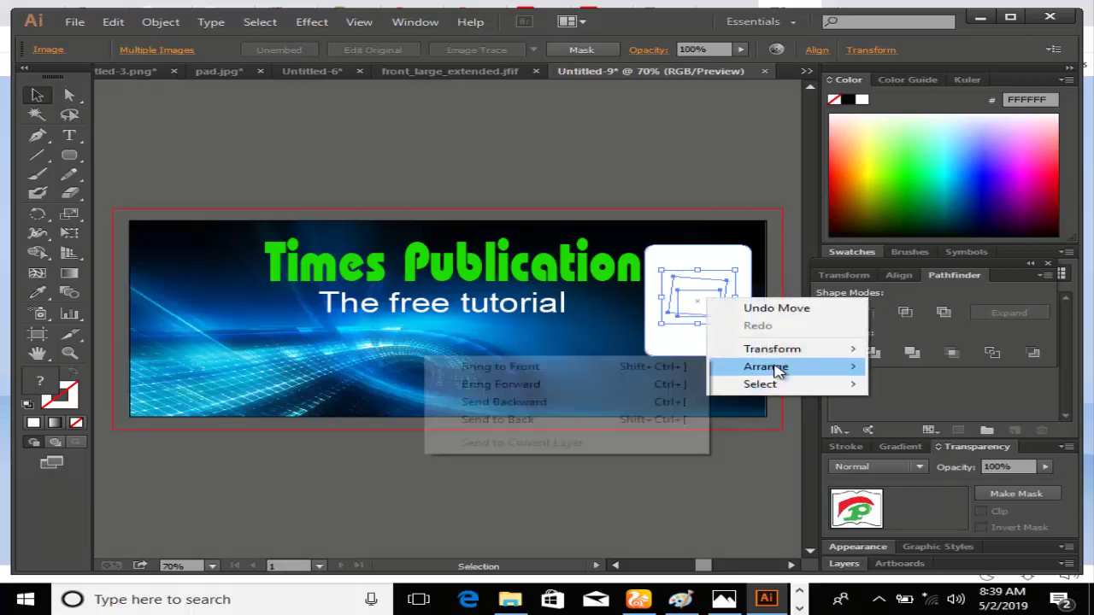
click(671, 367)
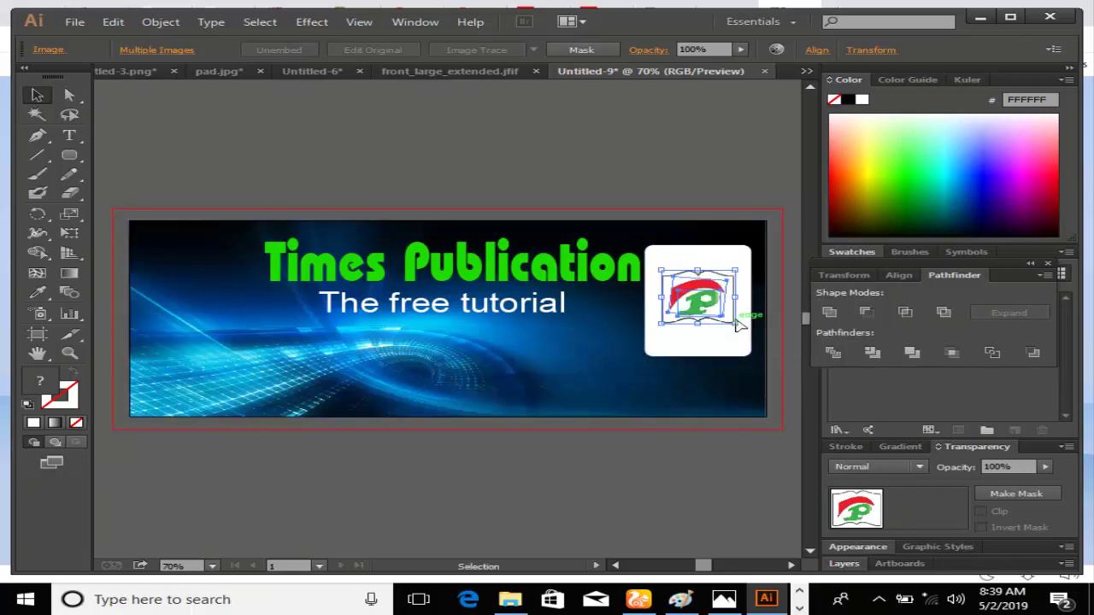
- Enlarge the logo until it nearly fills the white rounded rectangle, centre it there and deselect it
drag(734, 324, 751, 350)
drag(659, 311, 652, 313)
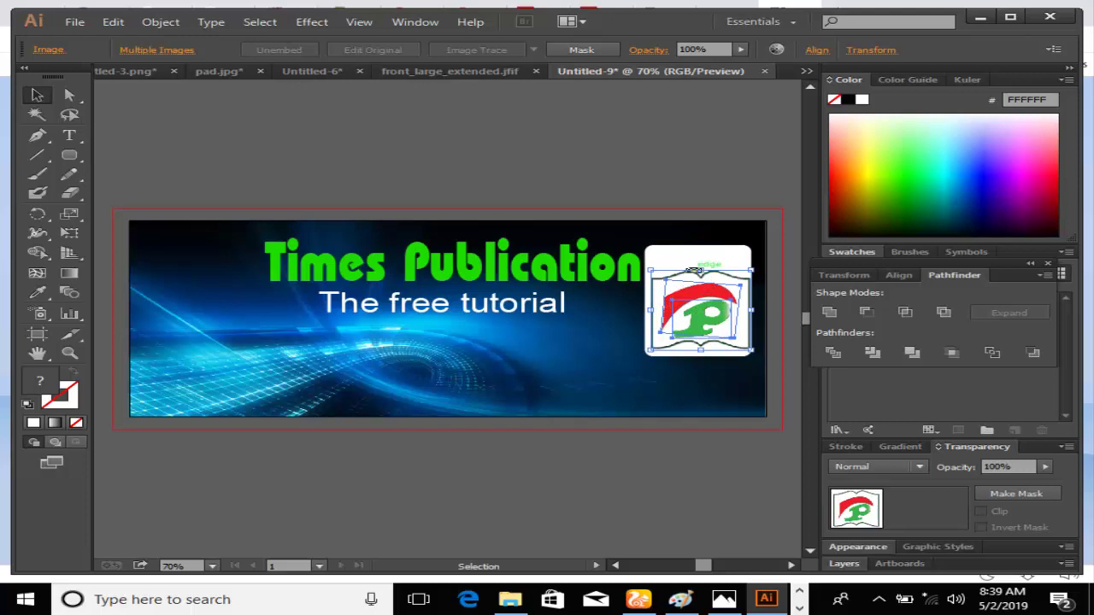
drag(701, 272, 702, 259)
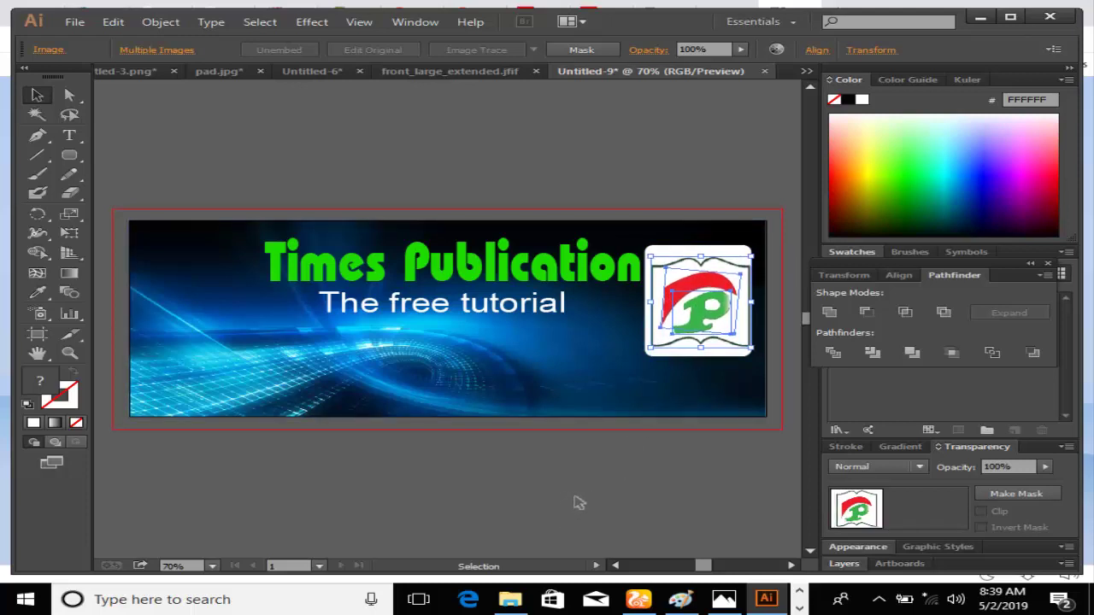
click(596, 542)
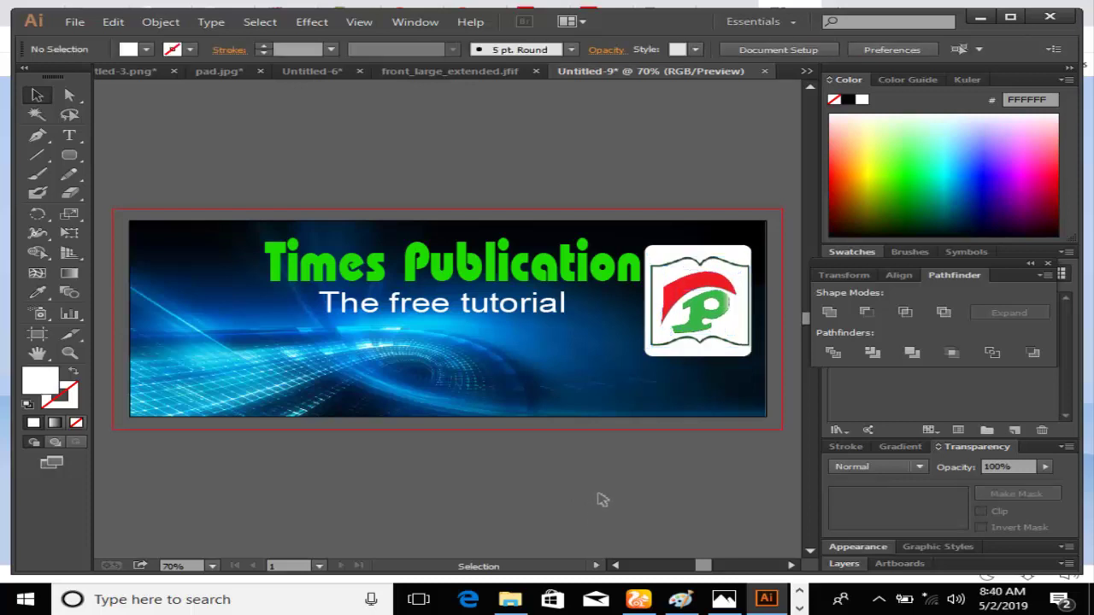
- Set the "The free tutorial" subtitle's font style to Bold
click(402, 304)
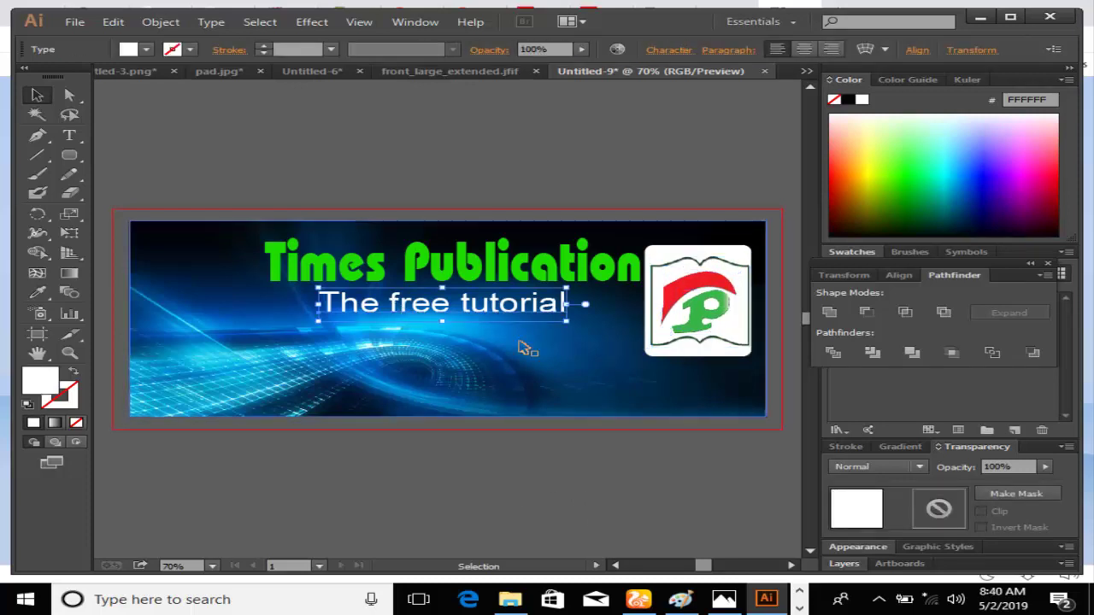
click(675, 50)
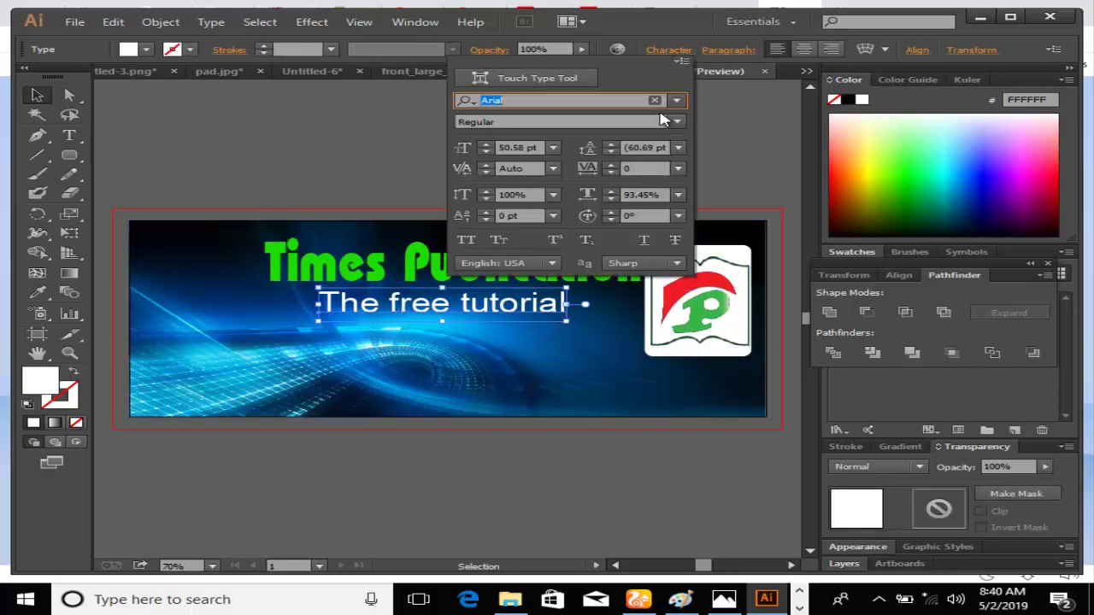
click(671, 121)
click(603, 174)
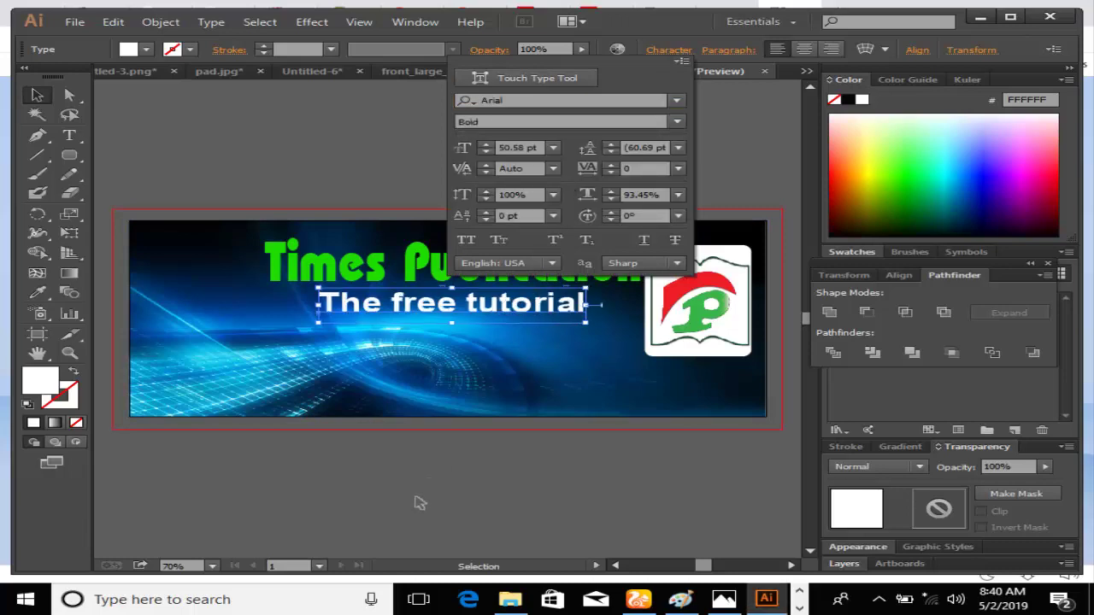
click(684, 51)
click(419, 599)
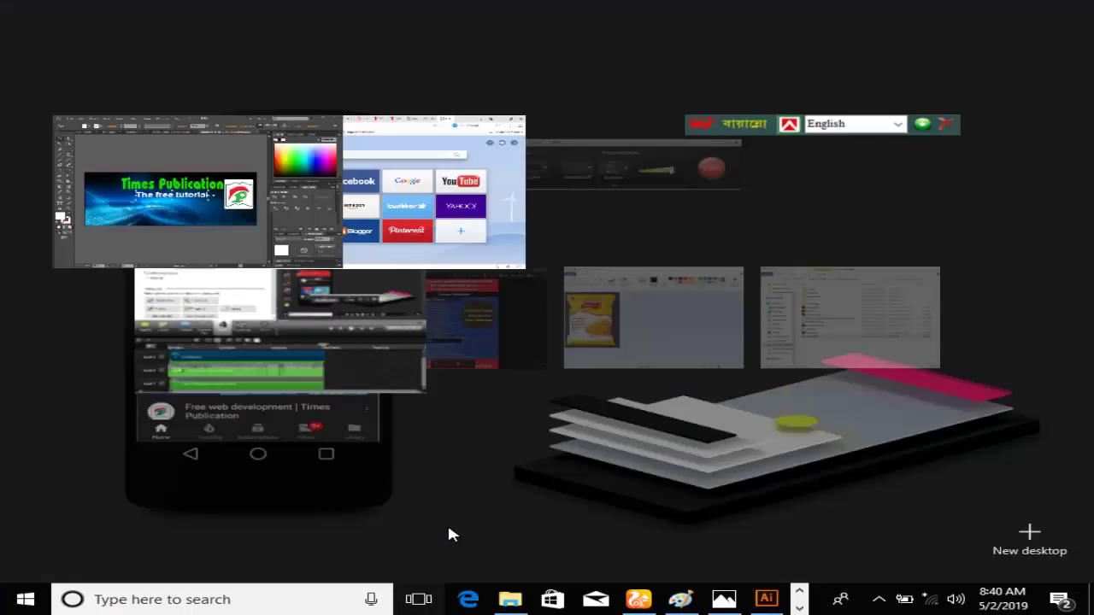
click(449, 534)
click(407, 470)
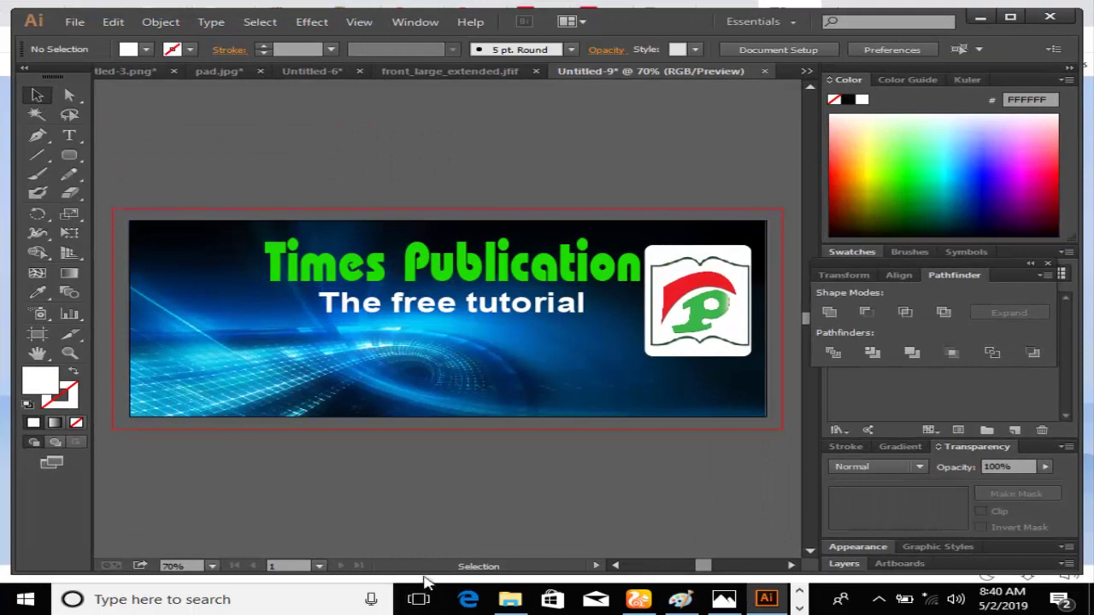
- Shift the subtitle and the title slightly left, away from the logo, keeping the subtitle beneath the title, and deselect
click(525, 312)
drag(452, 289, 441, 279)
click(441, 279)
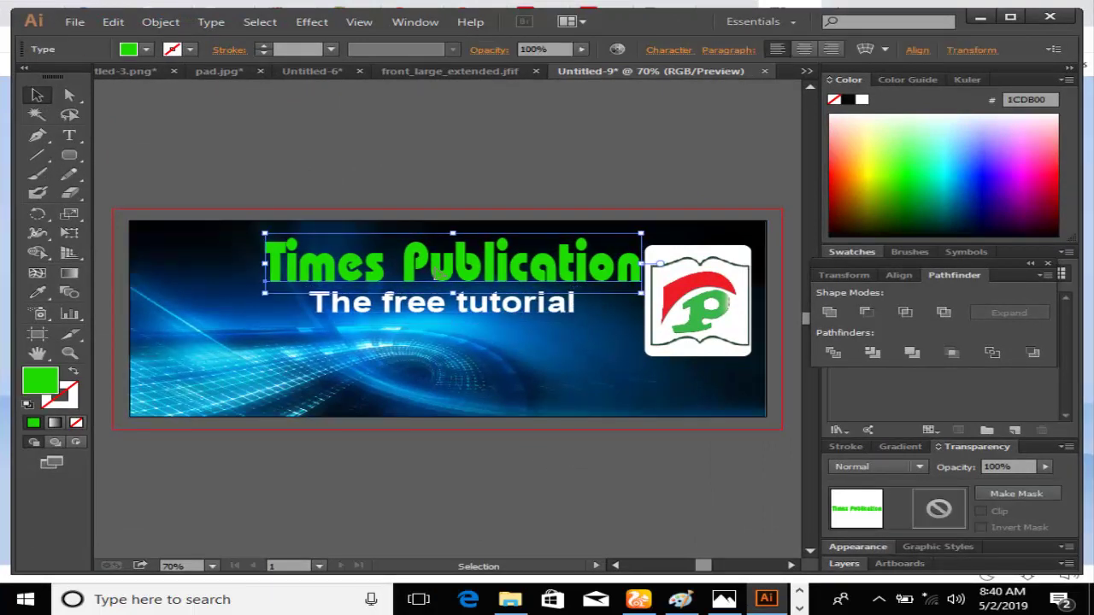
key(shift+Left)
click(449, 316)
key(shift+Left)
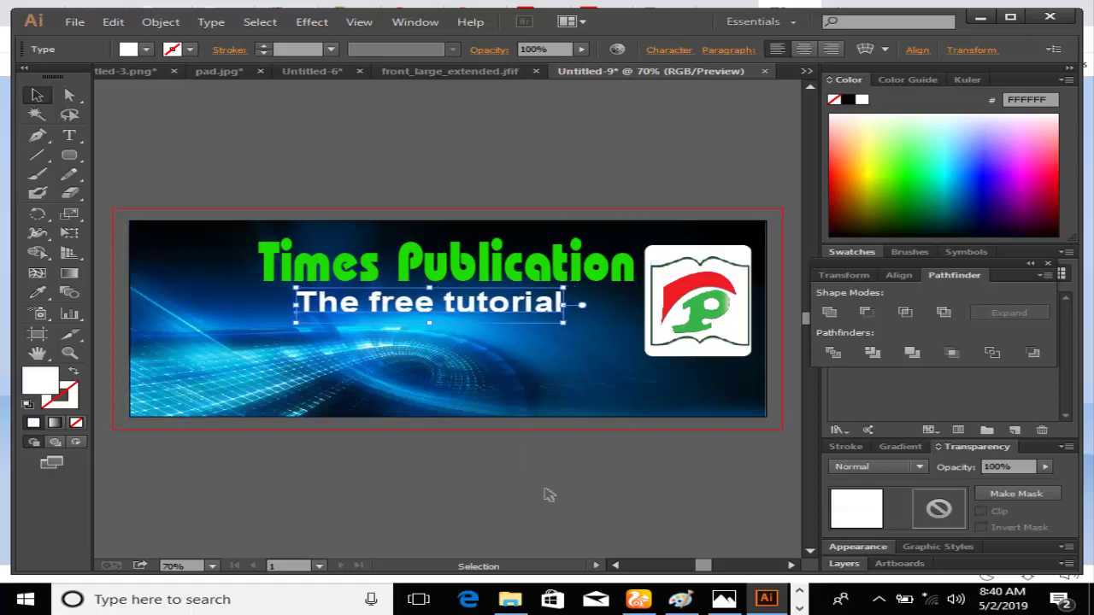
click(570, 513)
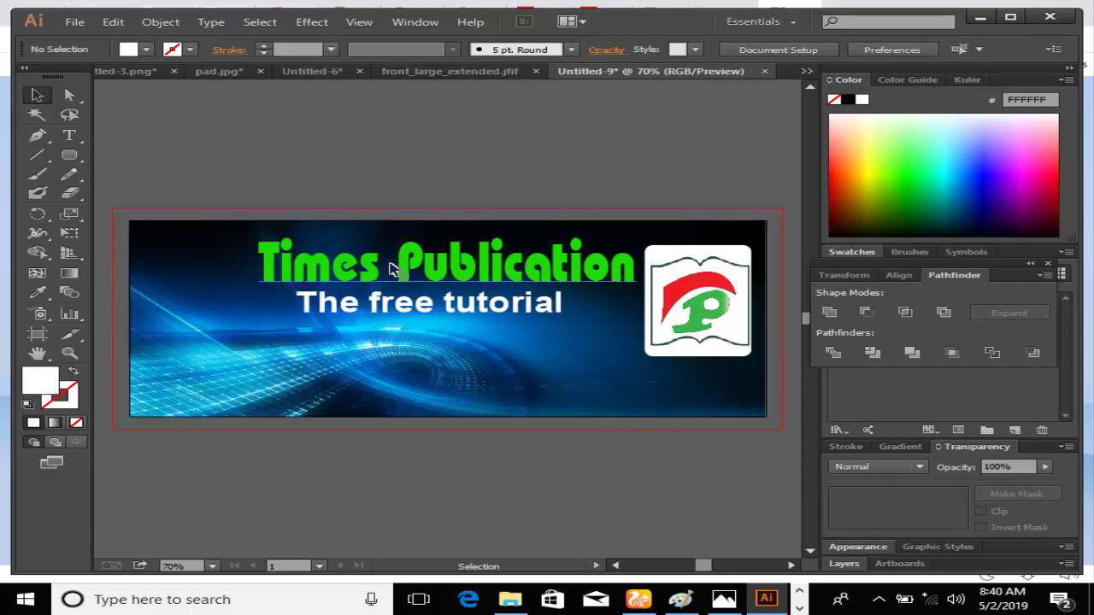
- Give the "Times Publication" title a white 2 pt stroke and deselect it
click(390, 269)
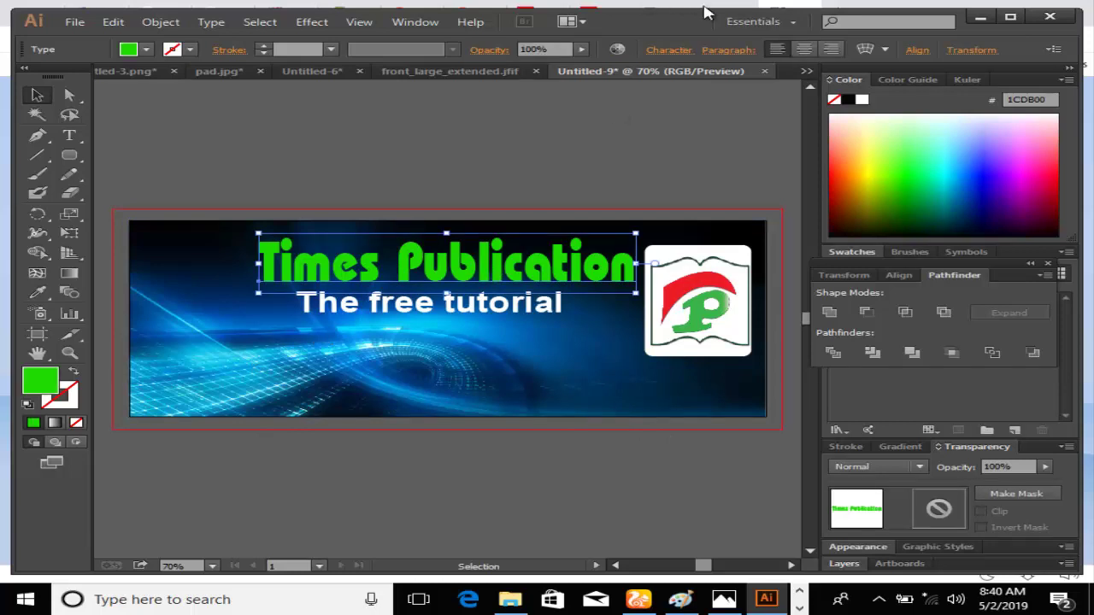
click(676, 51)
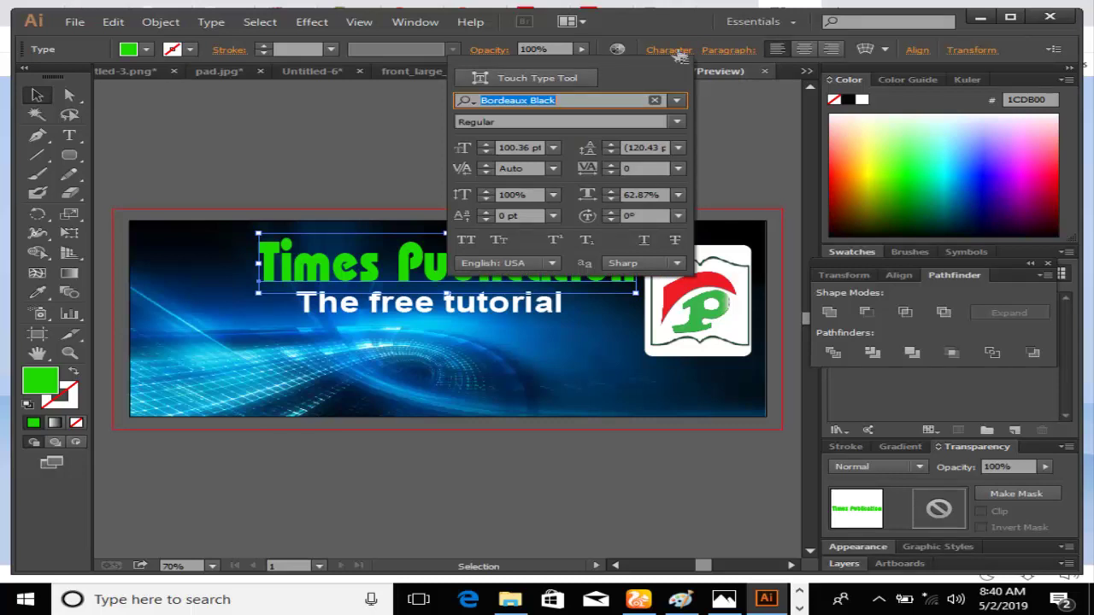
click(677, 51)
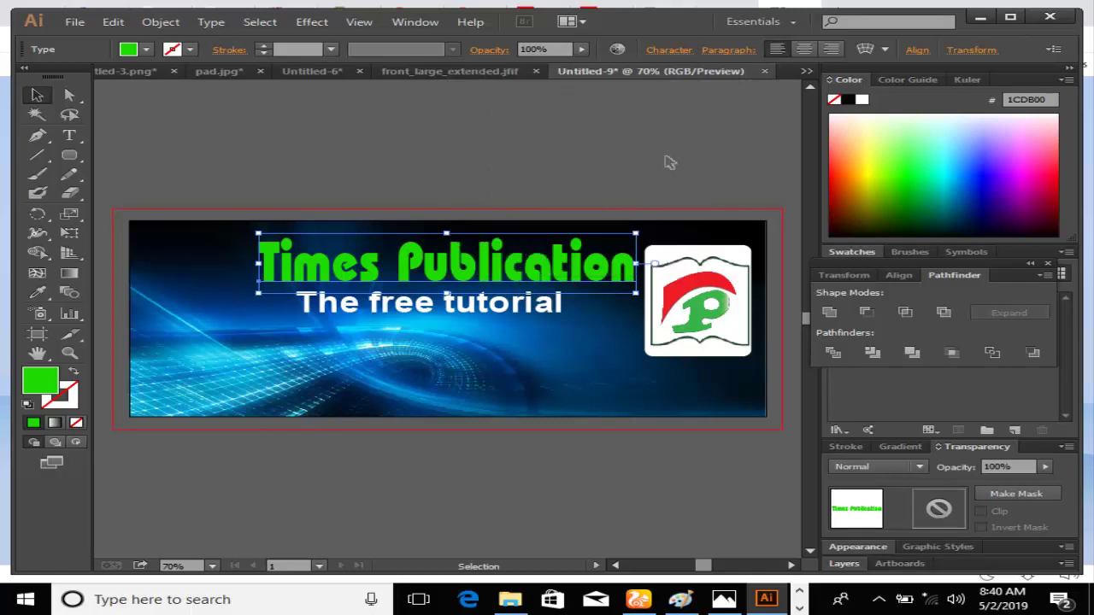
click(69, 407)
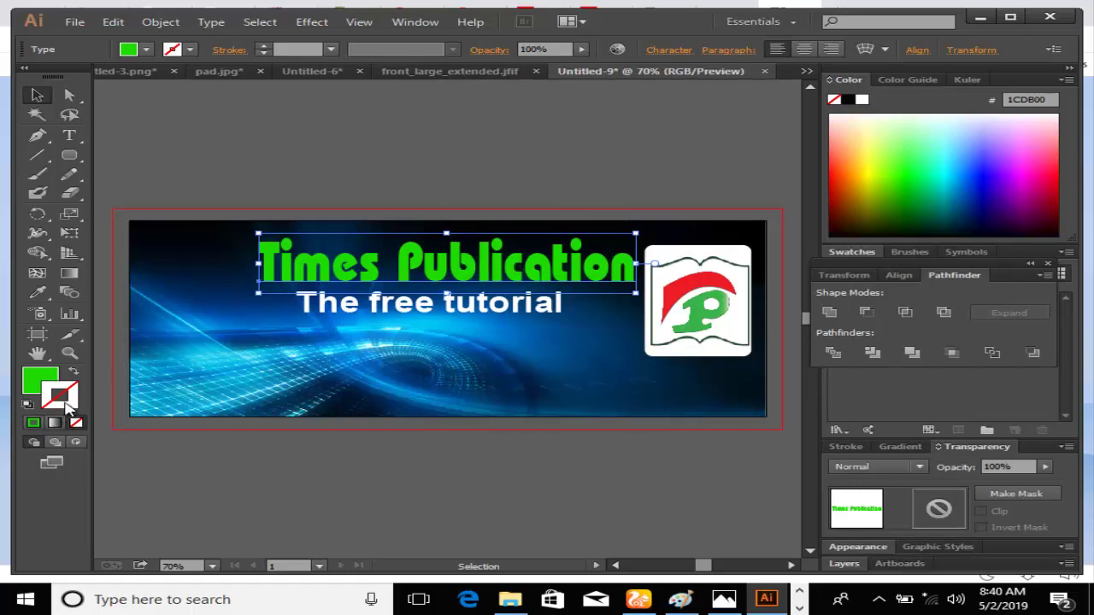
click(845, 446)
click(878, 521)
click(878, 521)
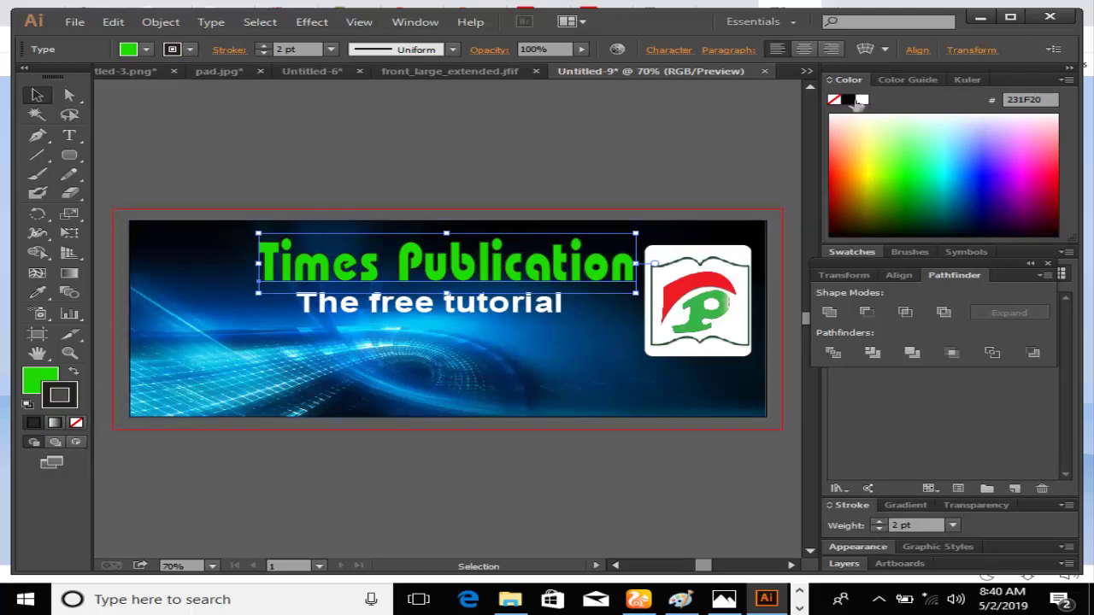
click(860, 101)
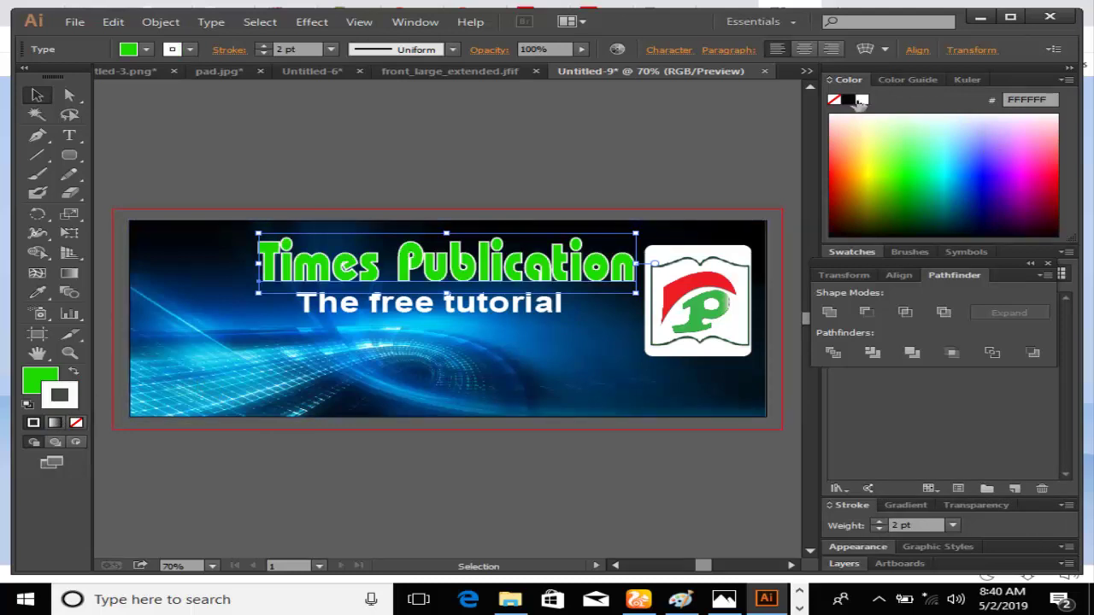
click(879, 530)
click(602, 479)
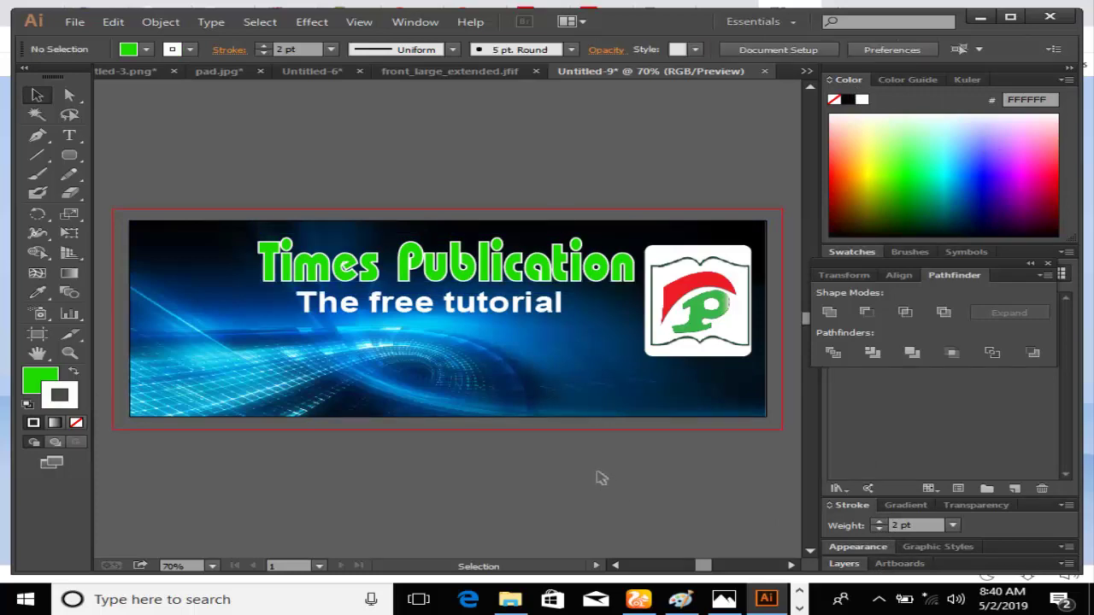
- Apply a Drop Shadow to the title with Multiply mode, 75% opacity, 7 px offsets and 5 px blur
click(387, 261)
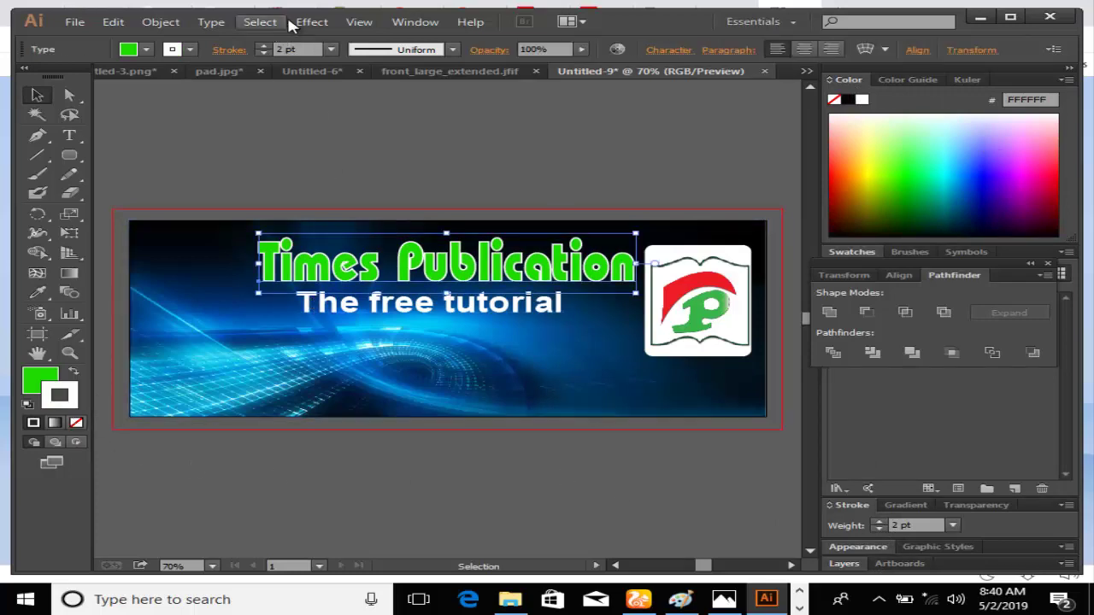
click(312, 21)
mouse_move(342, 203)
click(616, 207)
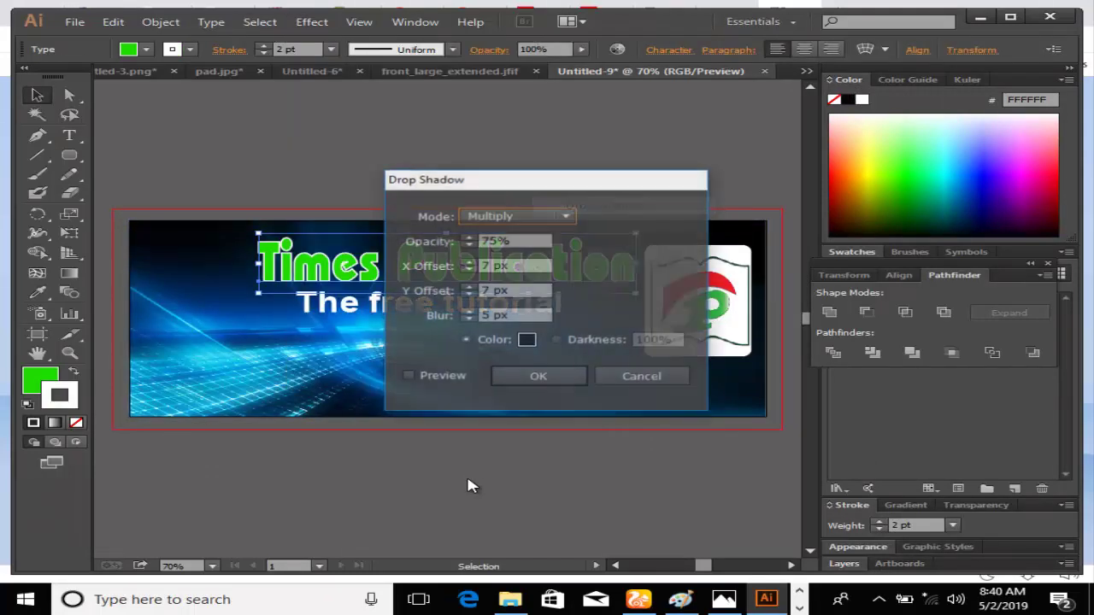
click(529, 377)
click(426, 523)
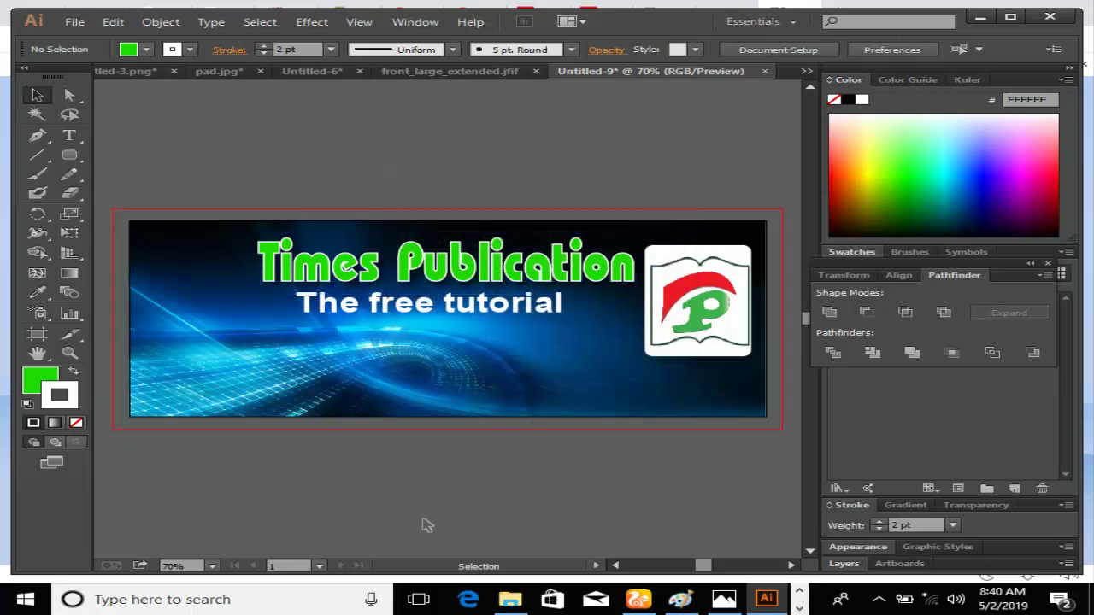
- Apply a Drop Shadow effect to the "The free tutorial" subtitle and deselect it
click(435, 309)
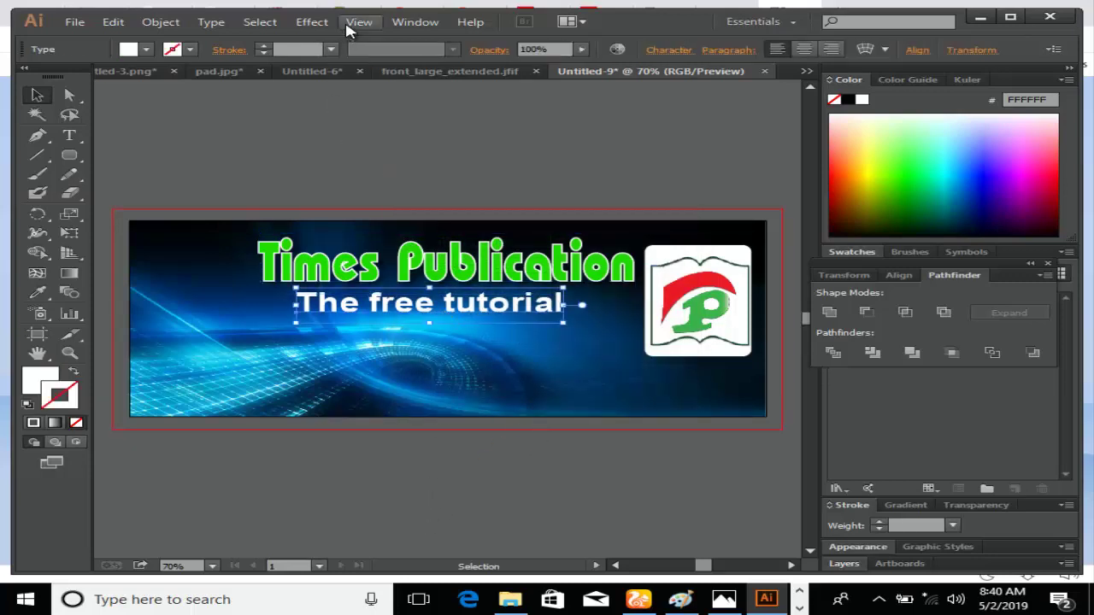
click(312, 21)
mouse_move(346, 205)
click(586, 205)
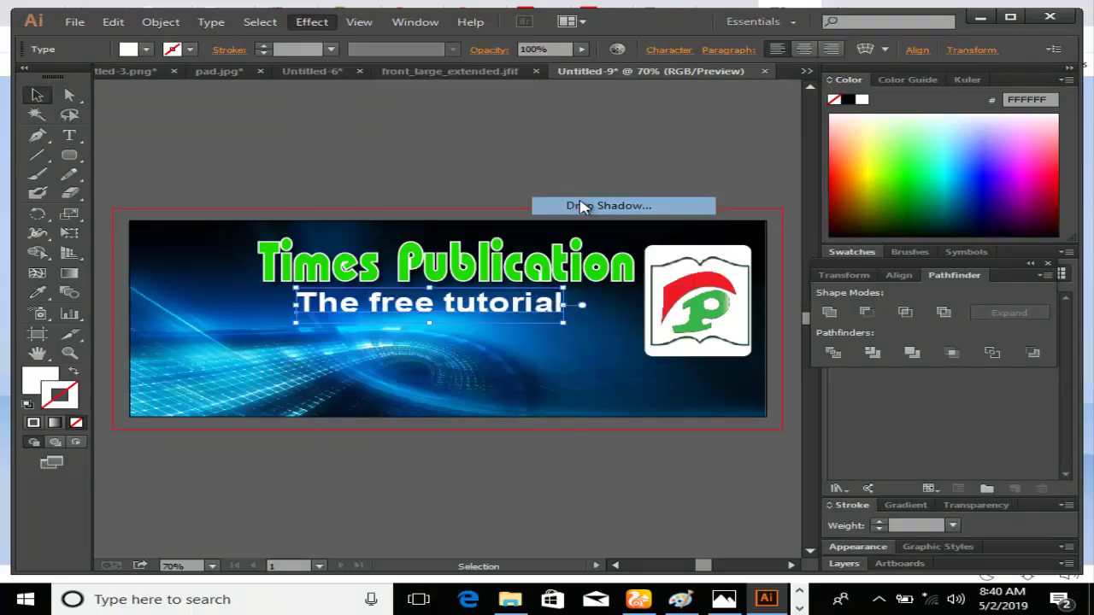
click(538, 377)
click(451, 481)
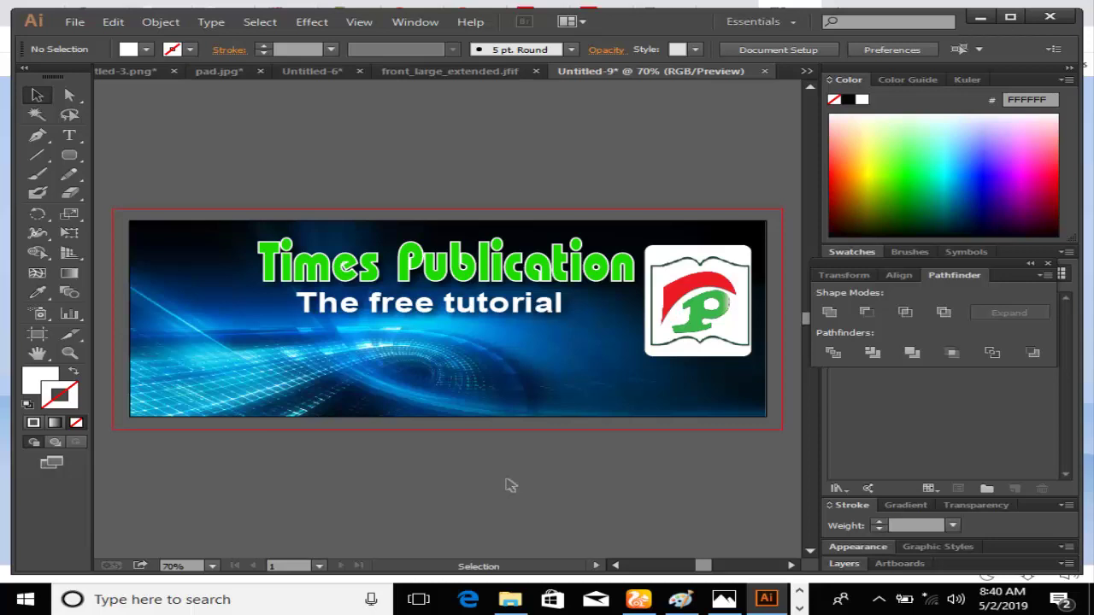
- Add the black text "Web Developmet" below the artboard, enlarge it and move it just under the banner
click(69, 135)
click(396, 518)
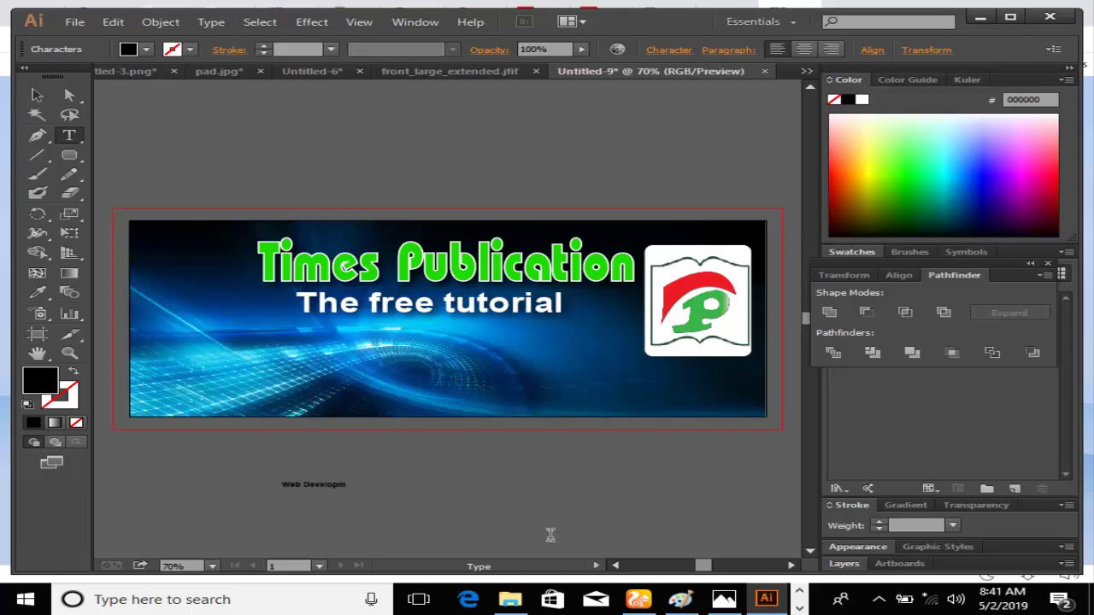
click(37, 95)
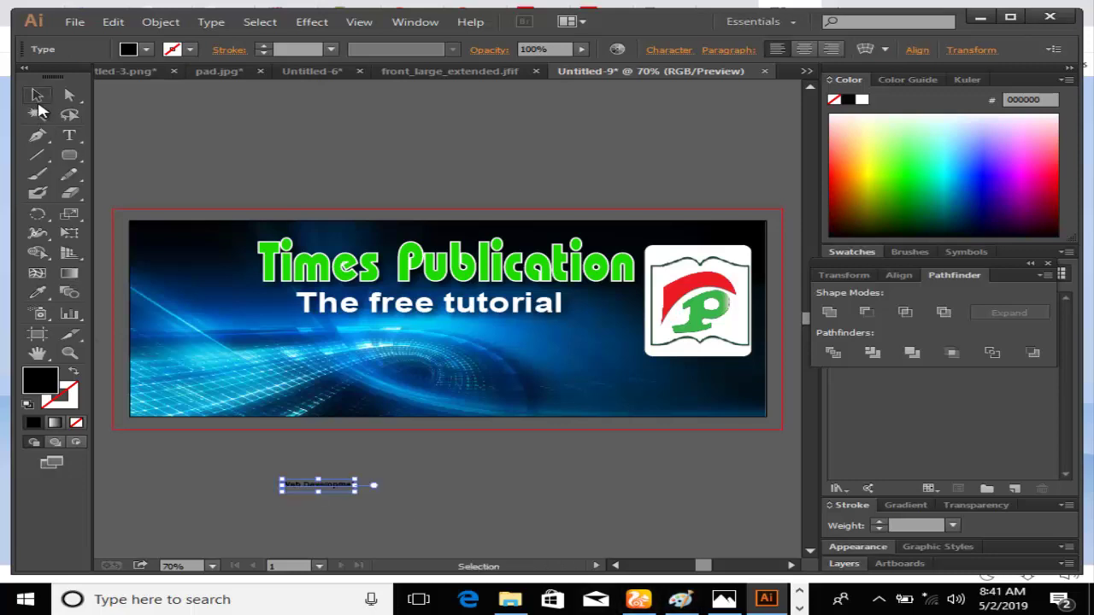
drag(343, 488, 450, 483)
click(368, 501)
drag(371, 469, 371, 456)
click(346, 492)
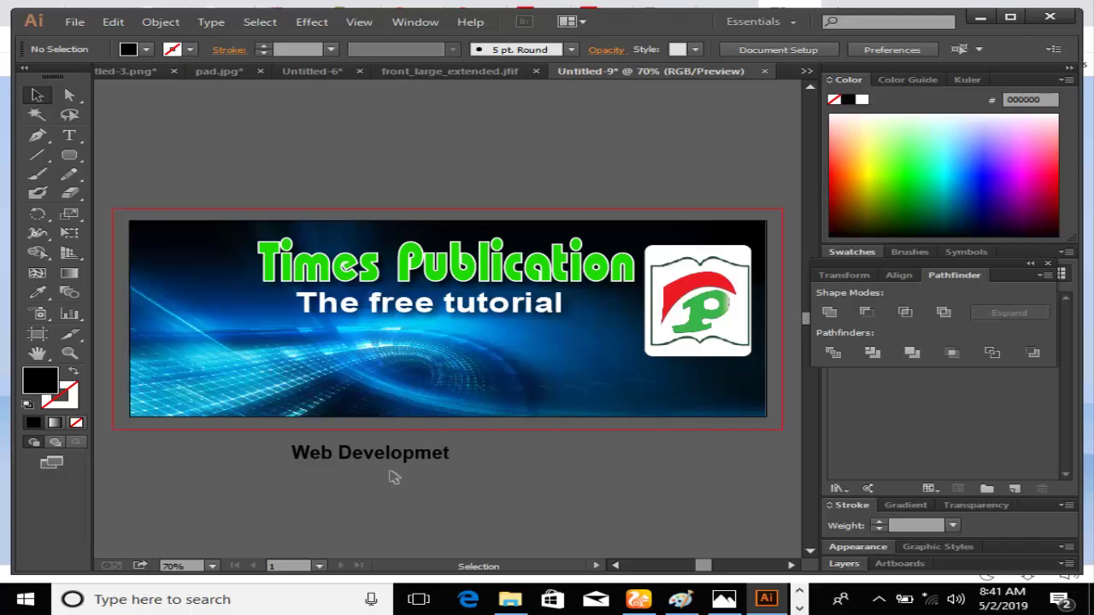
- Add the text "Graphic Design" below "Web Developmet", enlarge it and move it directly under that line
click(425, 459)
click(445, 484)
click(69, 137)
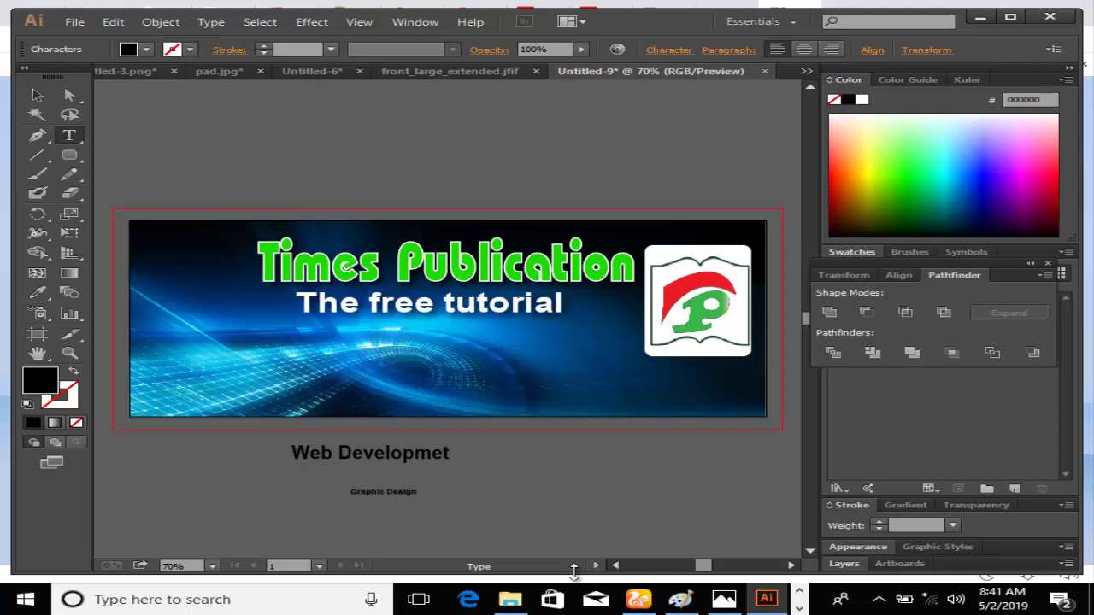
click(36, 95)
click(385, 493)
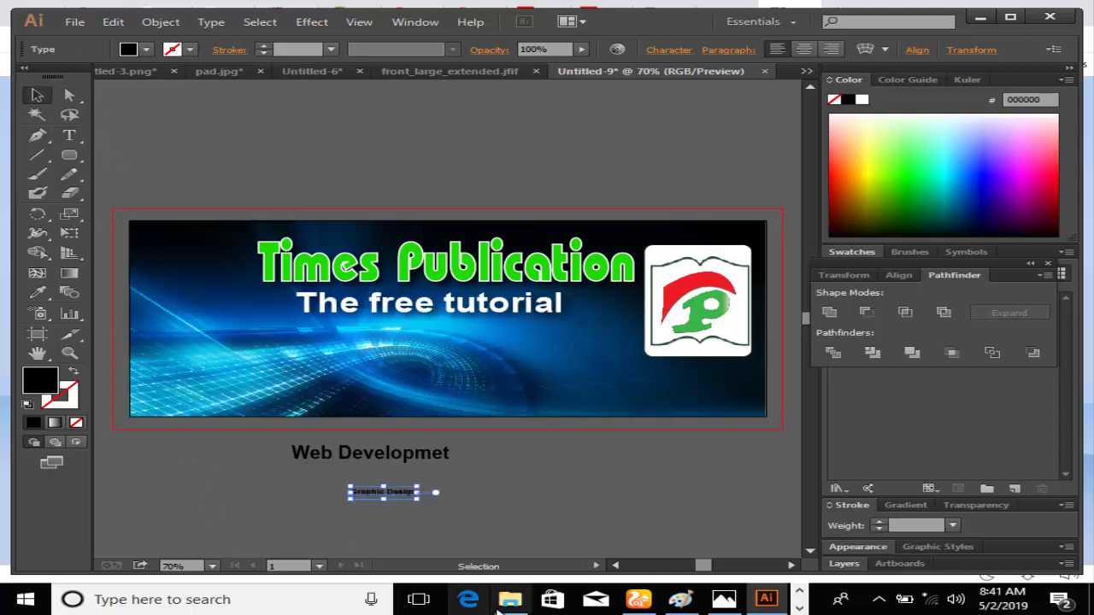
drag(419, 499, 506, 525)
drag(430, 517, 371, 489)
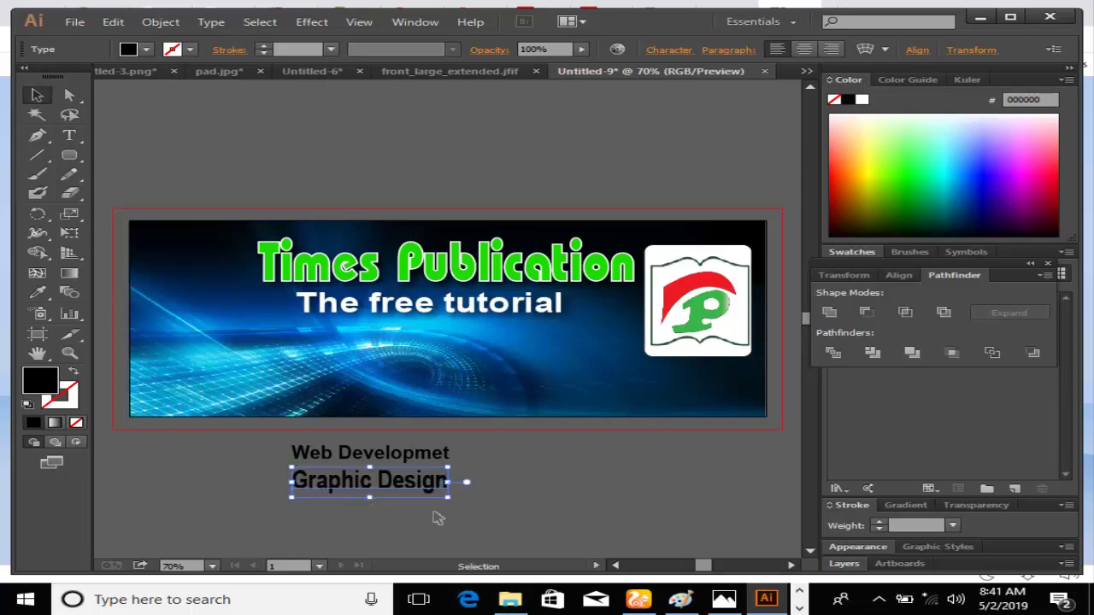
- Fine-tune the size of "Graphic Design" to match the lettering of "Web Developmet" and deselect it
drag(451, 498, 444, 487)
click(342, 530)
click(301, 484)
click(313, 535)
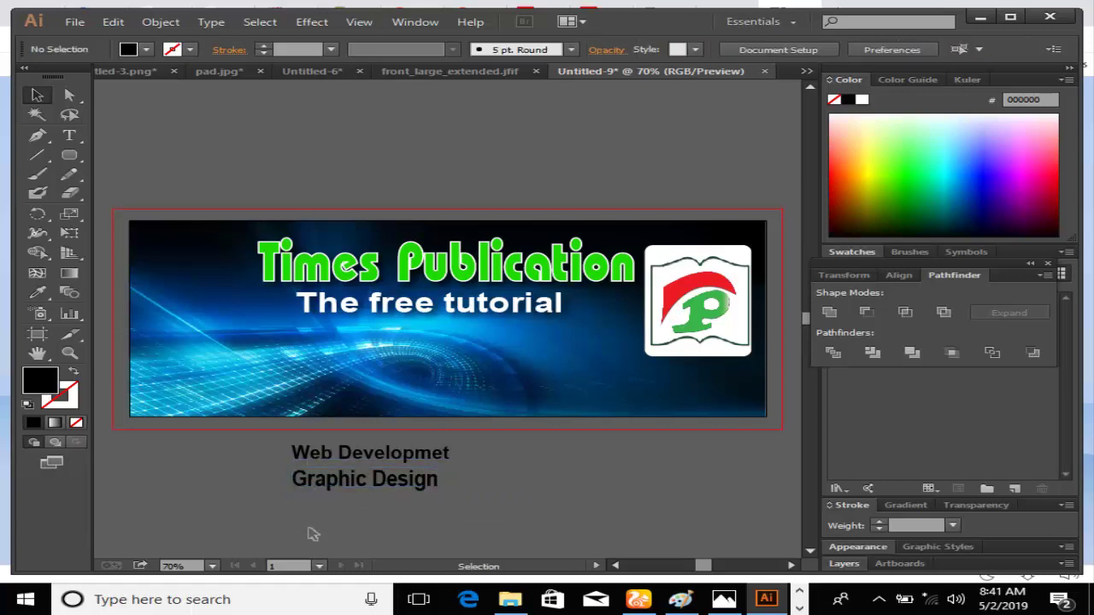
click(384, 494)
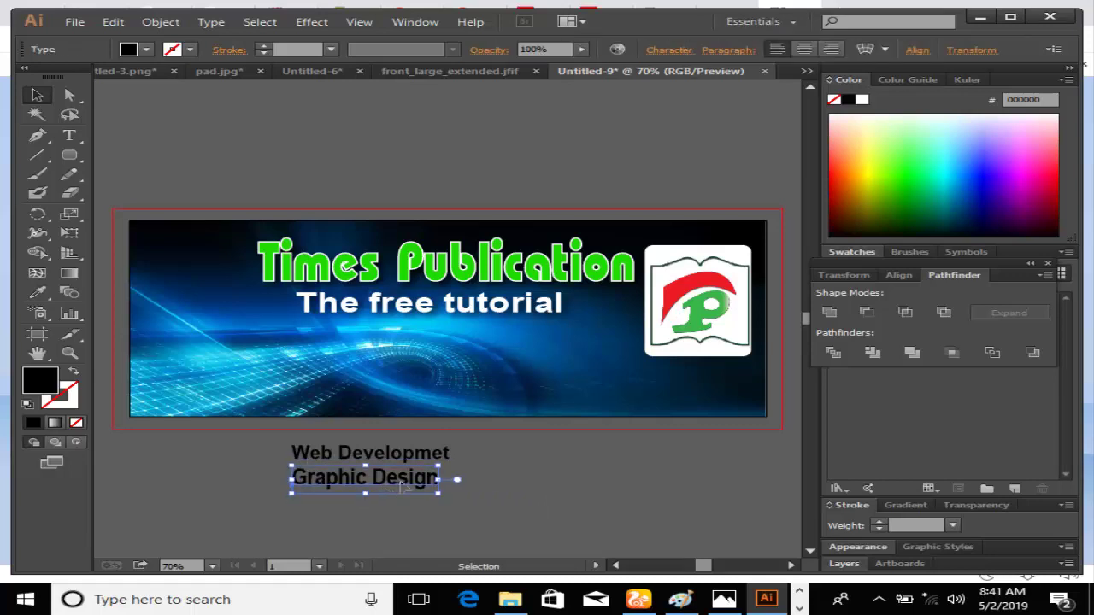
drag(442, 494, 445, 495)
click(386, 516)
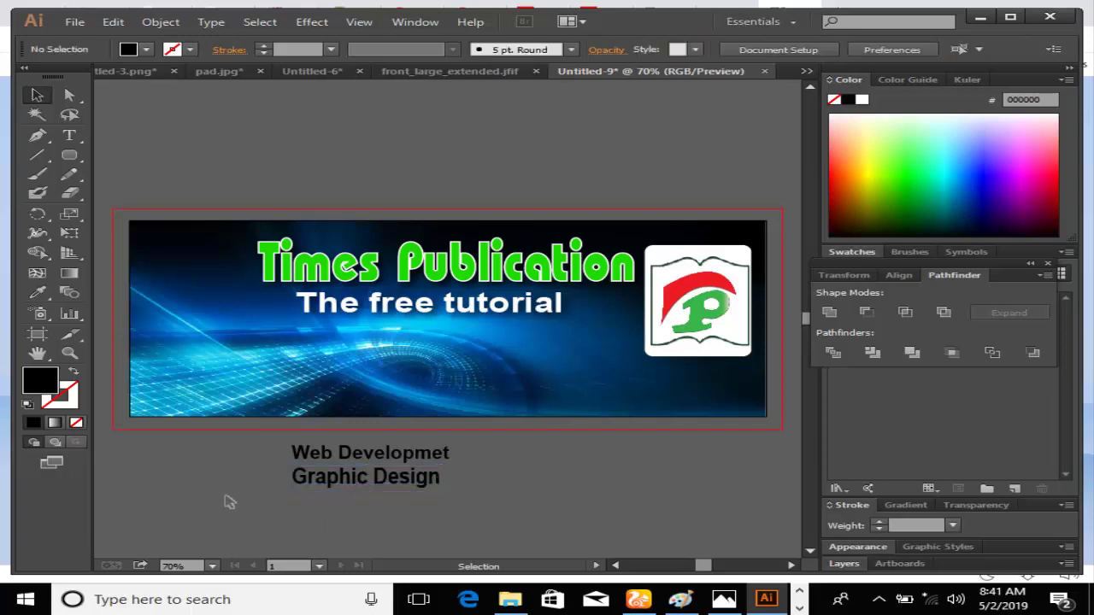
click(69, 135)
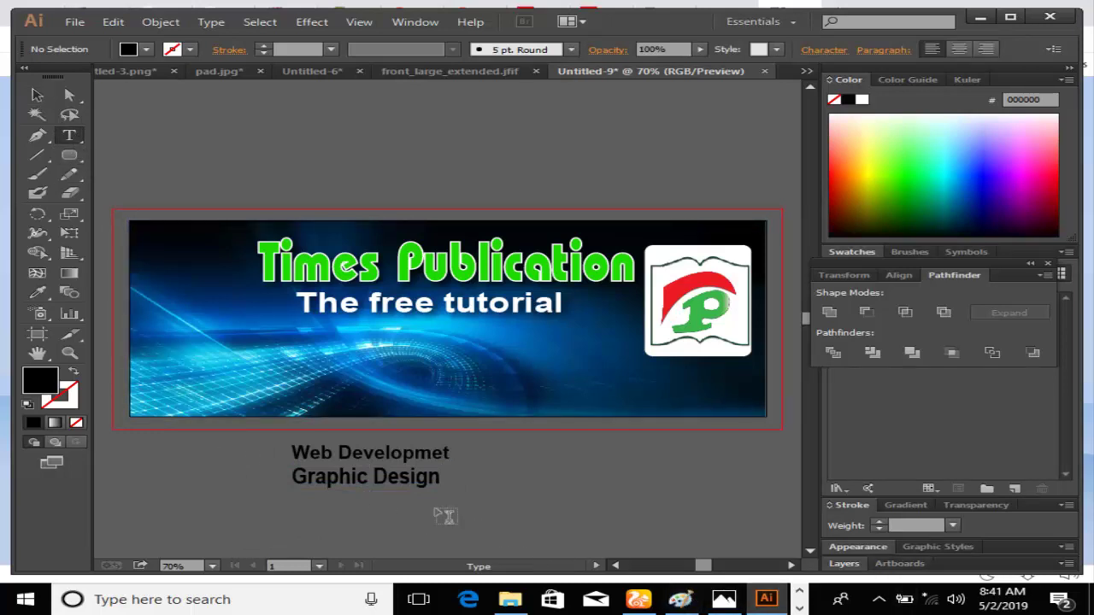
click(37, 95)
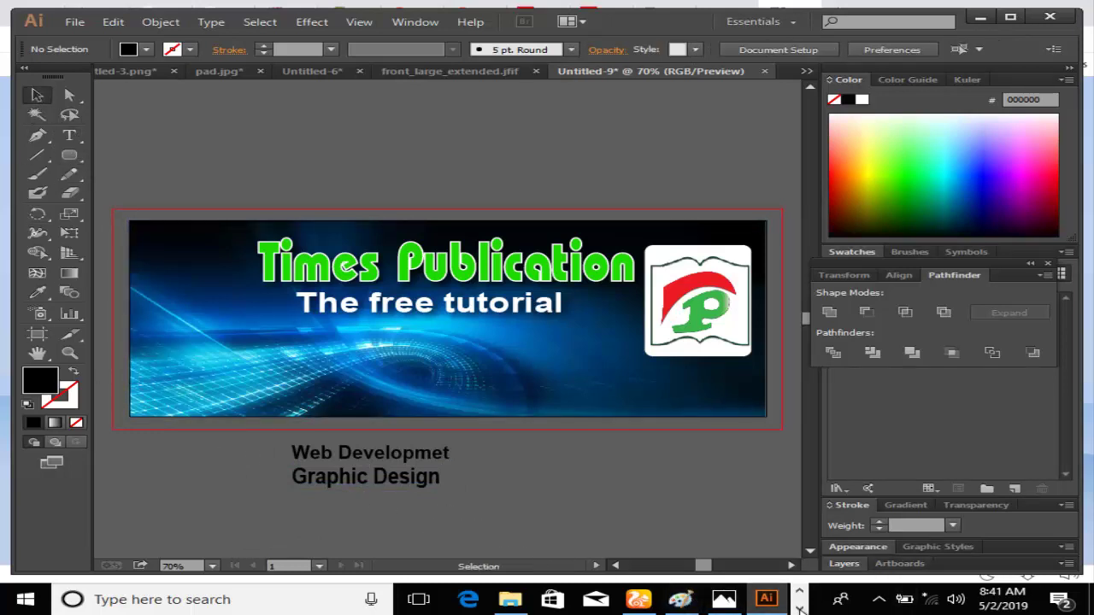
click(525, 599)
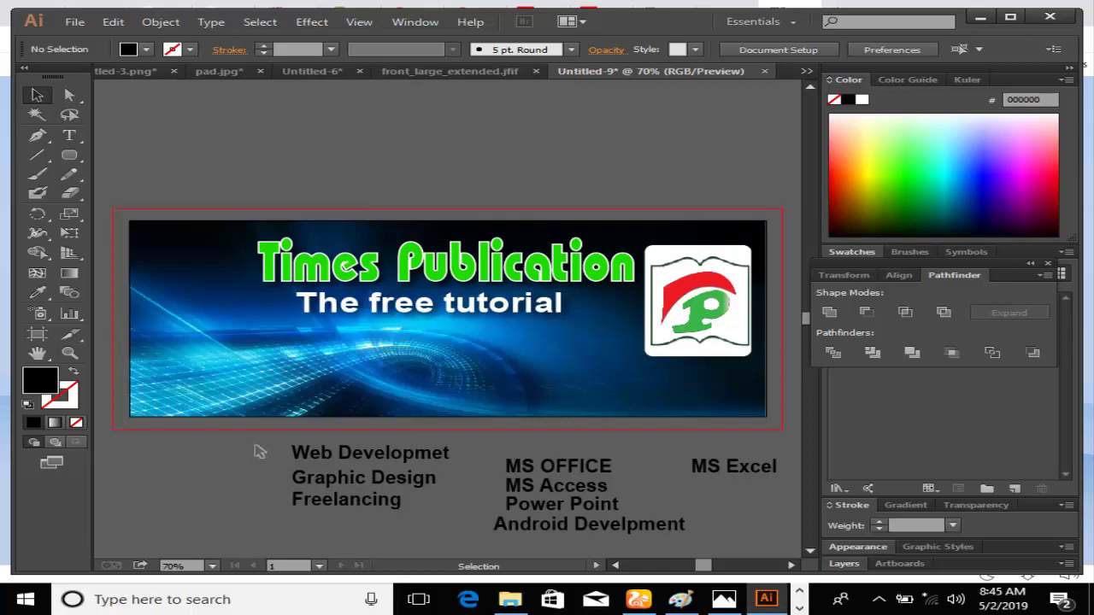
- Move "Web Developmet" and "Android Develpment" into the banner's left half, one under the other below the subtitle
drag(332, 452, 265, 344)
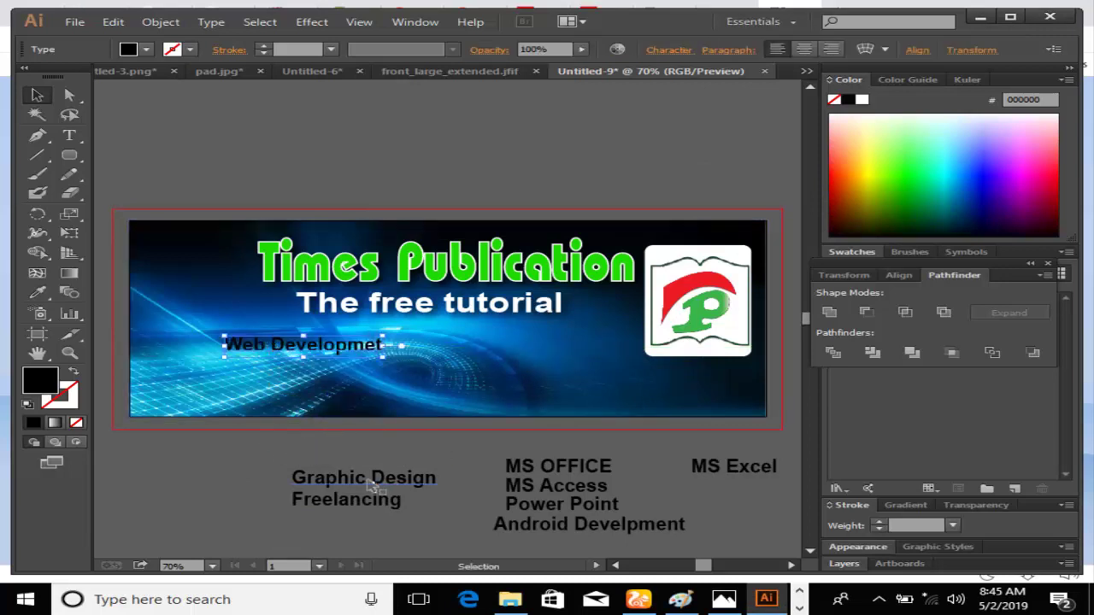
drag(376, 485, 355, 451)
drag(564, 531, 290, 376)
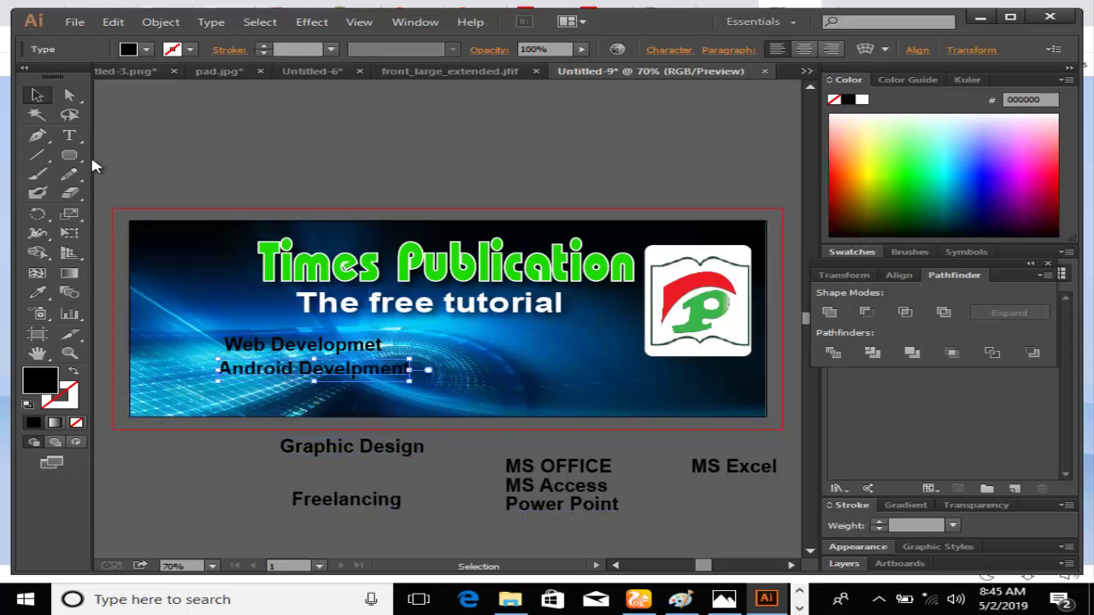
- Add the text "Software Development" and place it in the banner directly under "Android Develpment"
click(70, 135)
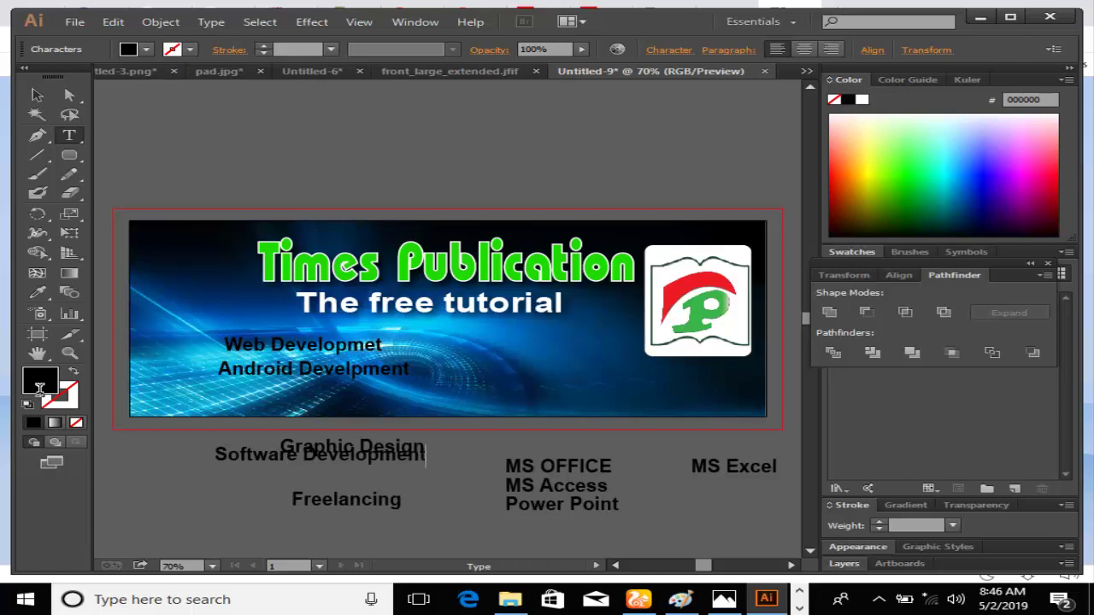
click(37, 95)
drag(259, 444, 263, 376)
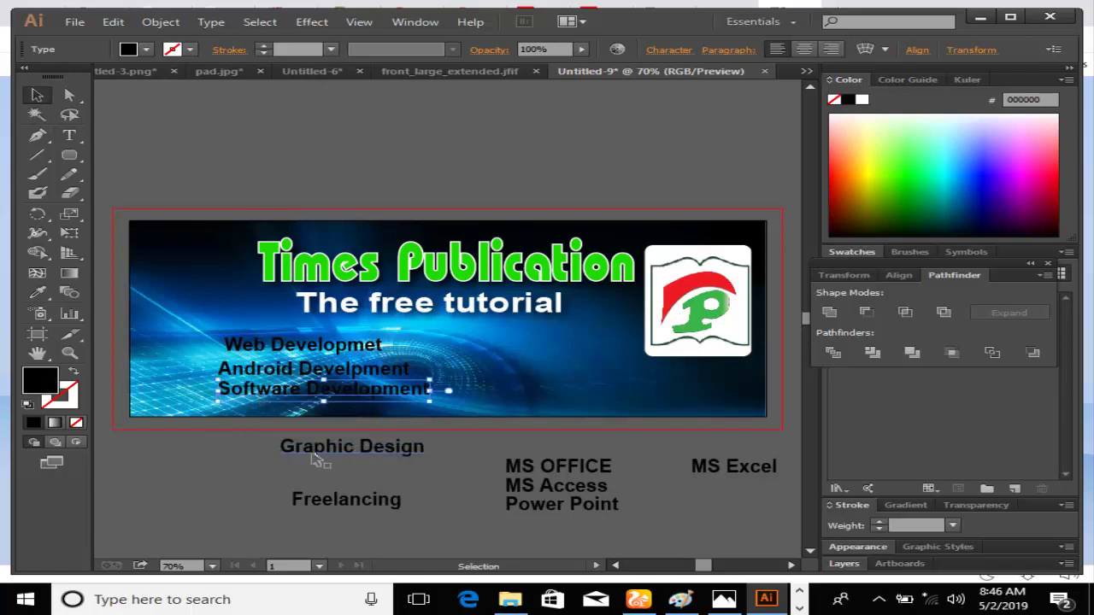
- Stack "Graphic Design", "MS OFFICE" and "MS Access" as a second column in the banner, and bring "Power Point" closer beneath the banner
click(320, 449)
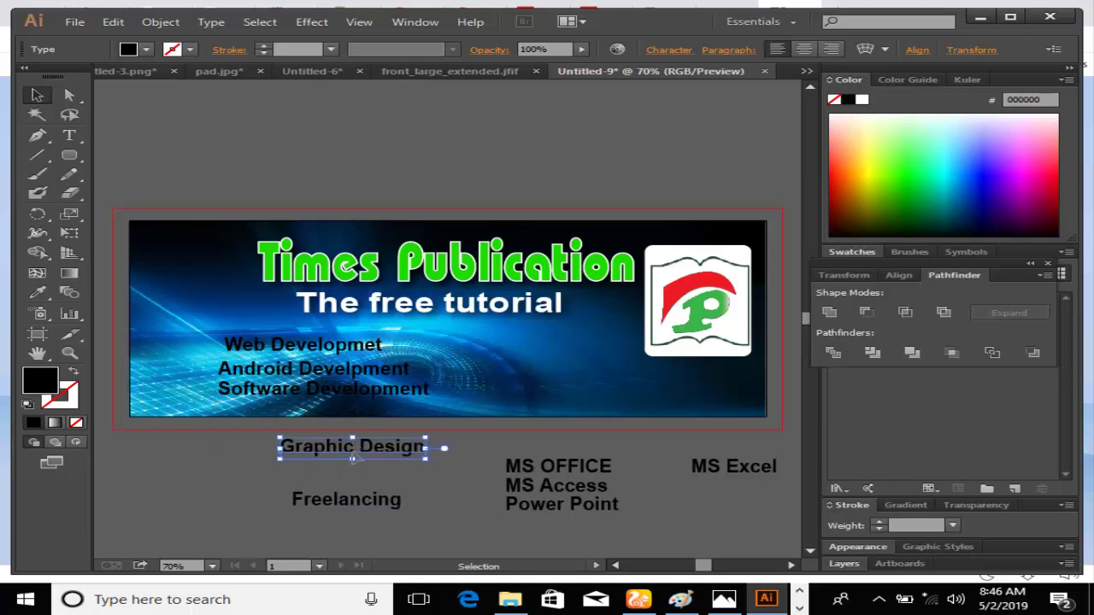
drag(353, 459, 517, 351)
drag(545, 471, 492, 370)
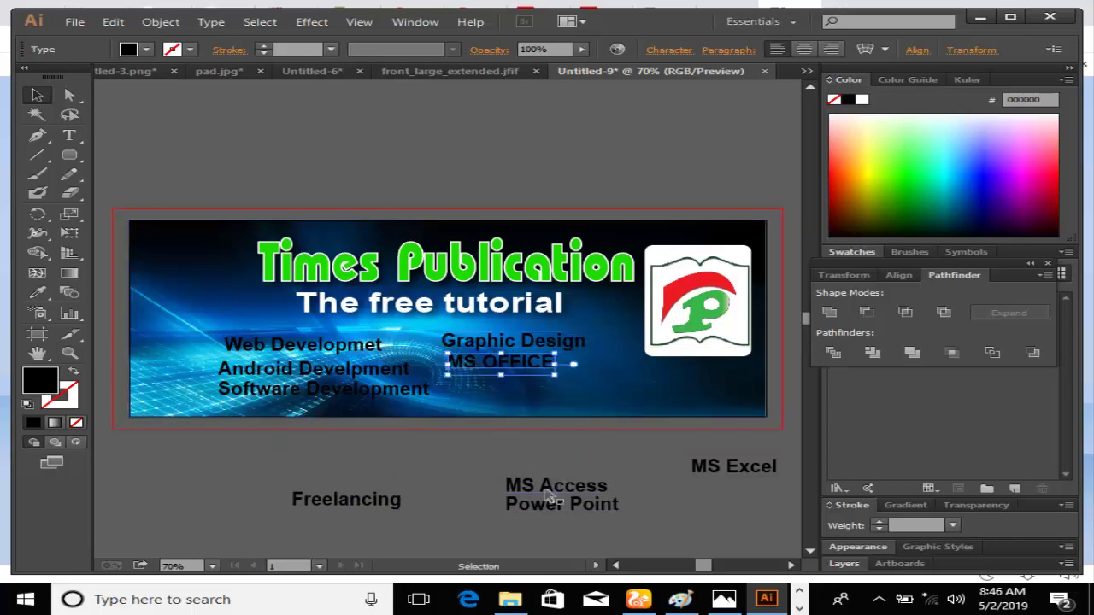
drag(550, 492, 492, 398)
drag(569, 509, 489, 467)
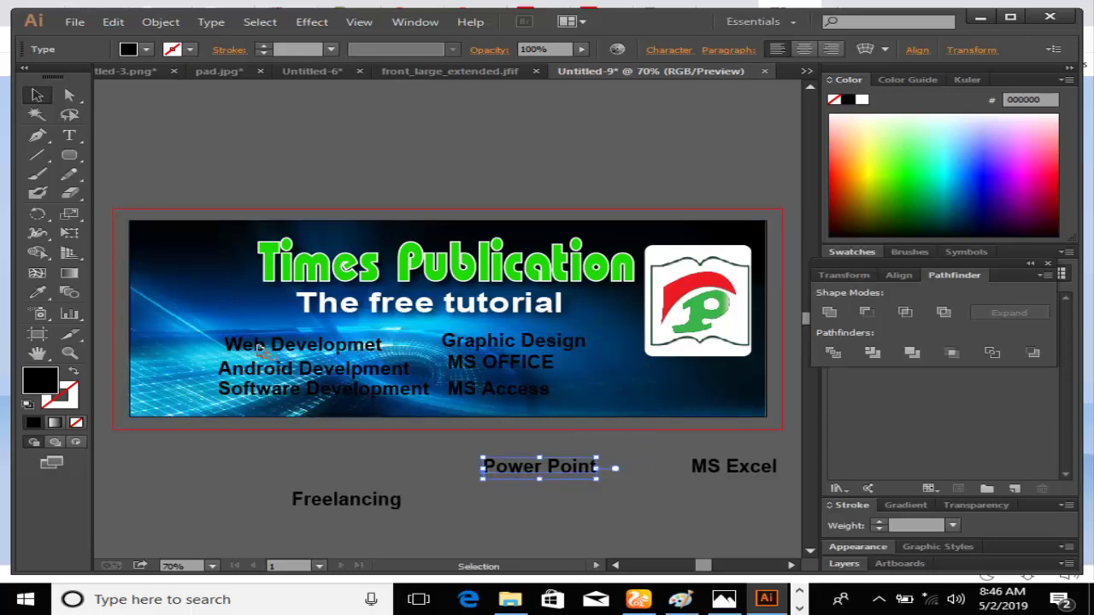
- Shift the three development lines toward the banner's left edge and align them in an evenly spaced column
drag(259, 347, 187, 336)
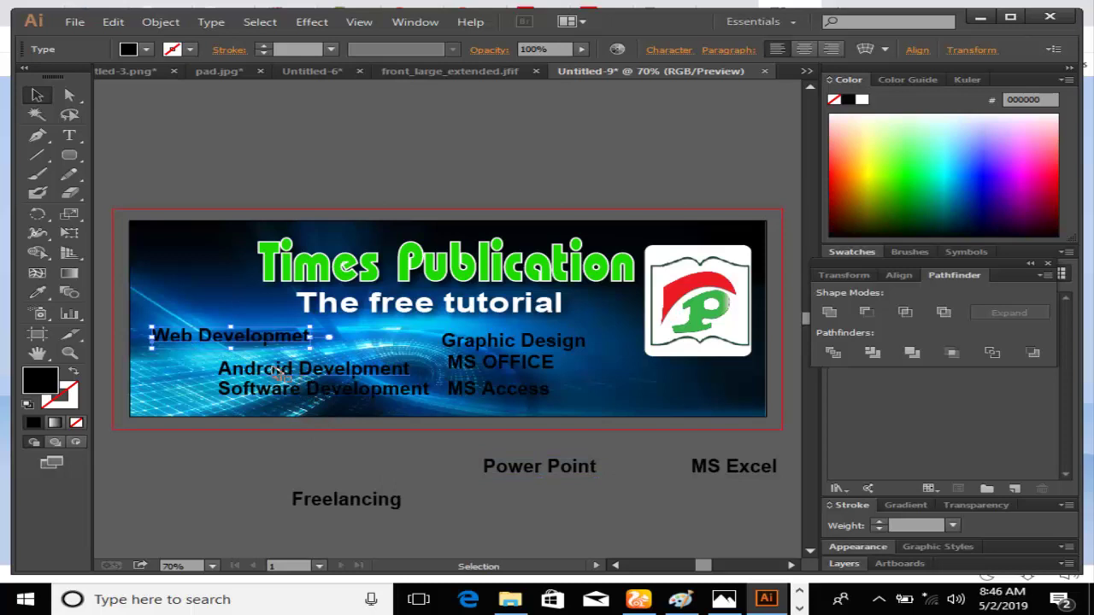
drag(261, 372, 205, 358)
drag(256, 395, 198, 387)
click(180, 477)
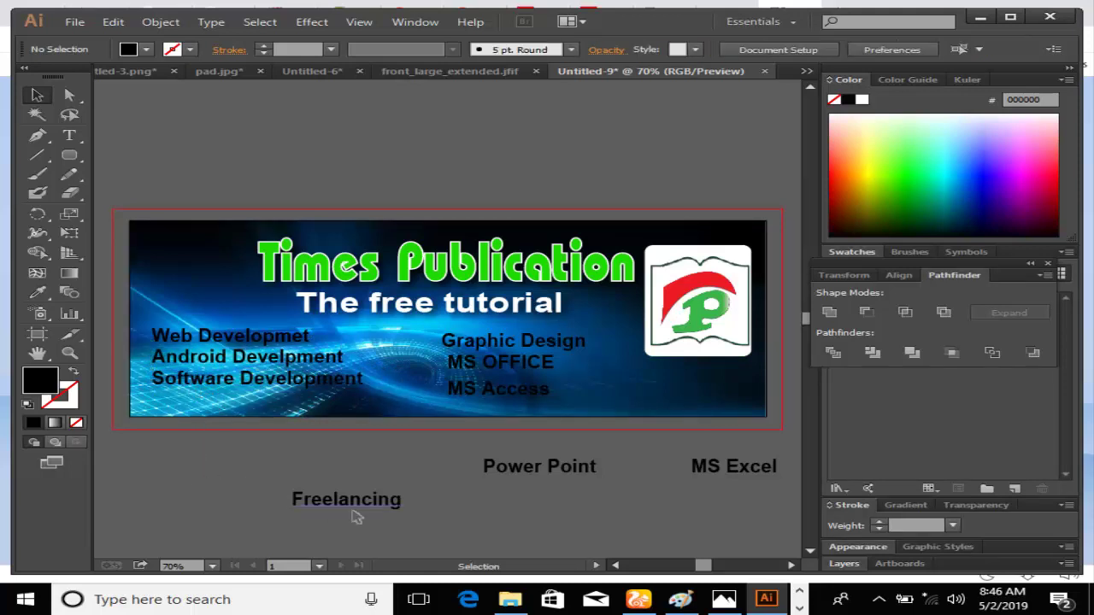
- Move "Freelancing" into the banner as the last line of the first column, under "Software Development"
drag(357, 505, 218, 408)
click(203, 466)
click(216, 407)
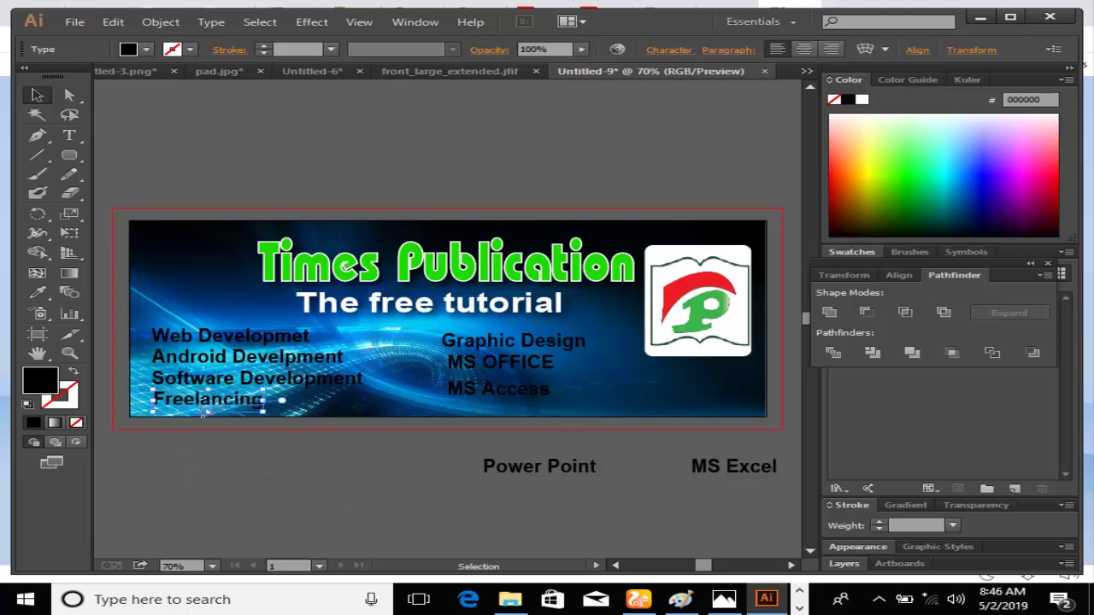
click(173, 458)
click(183, 383)
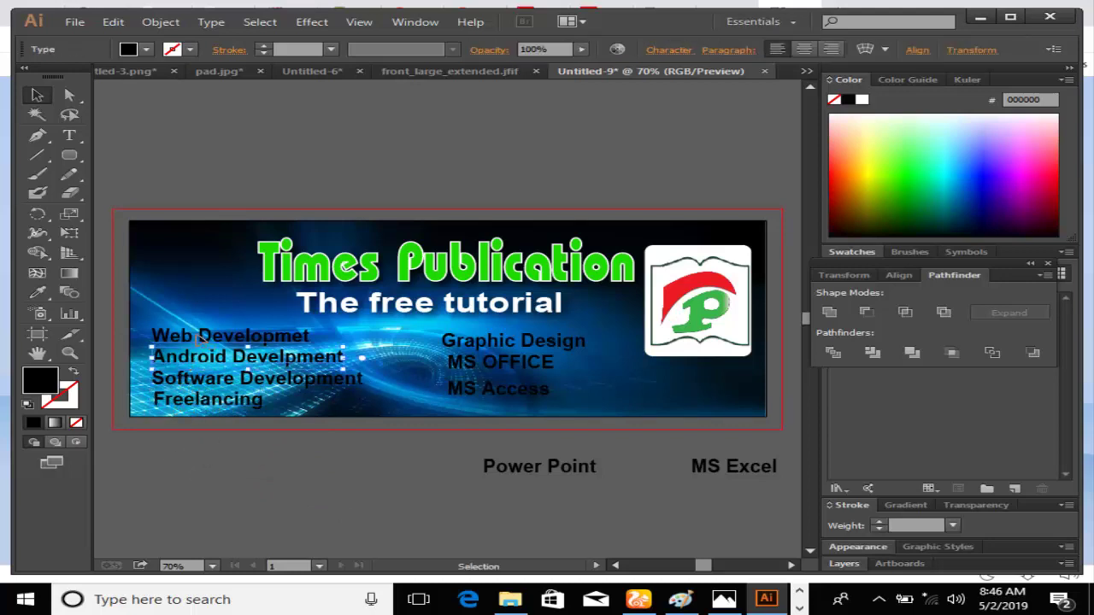
click(202, 498)
- Shift "Graphic Design", "MS OFFICE" and "MS Access" closer to the first column, left-align them and nudge them upward into line
drag(513, 342, 417, 359)
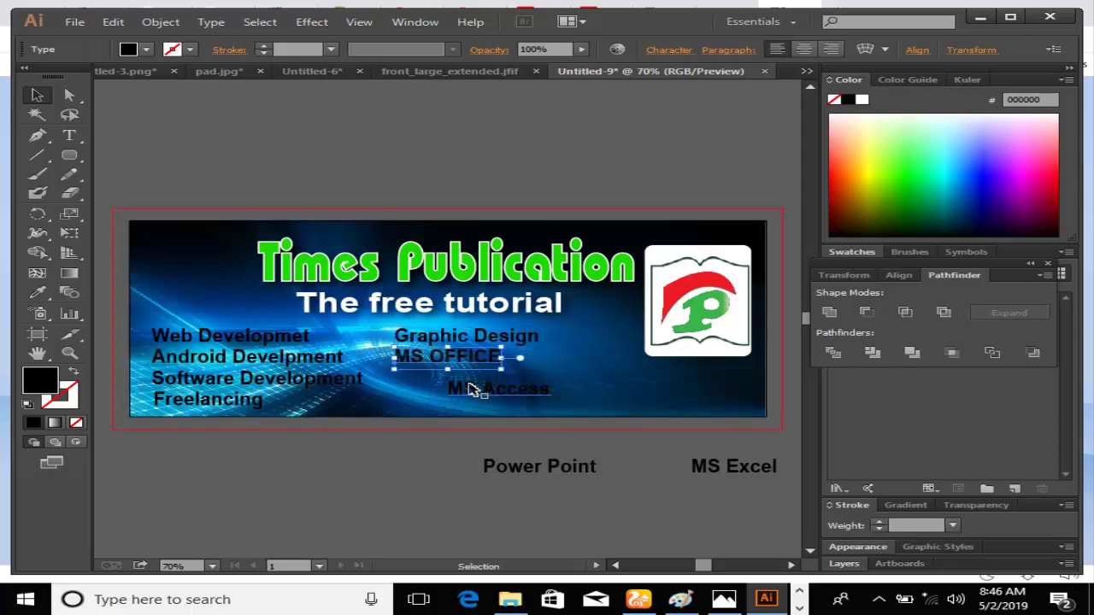
drag(487, 394, 429, 386)
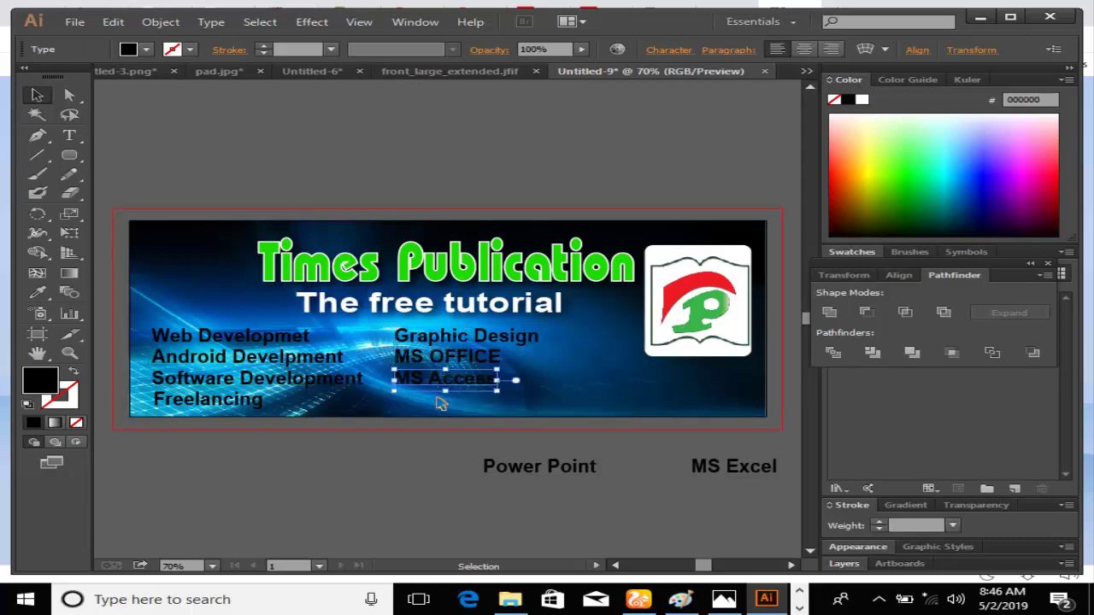
key(Up)
key(Up)
key(Up)
key(Up)
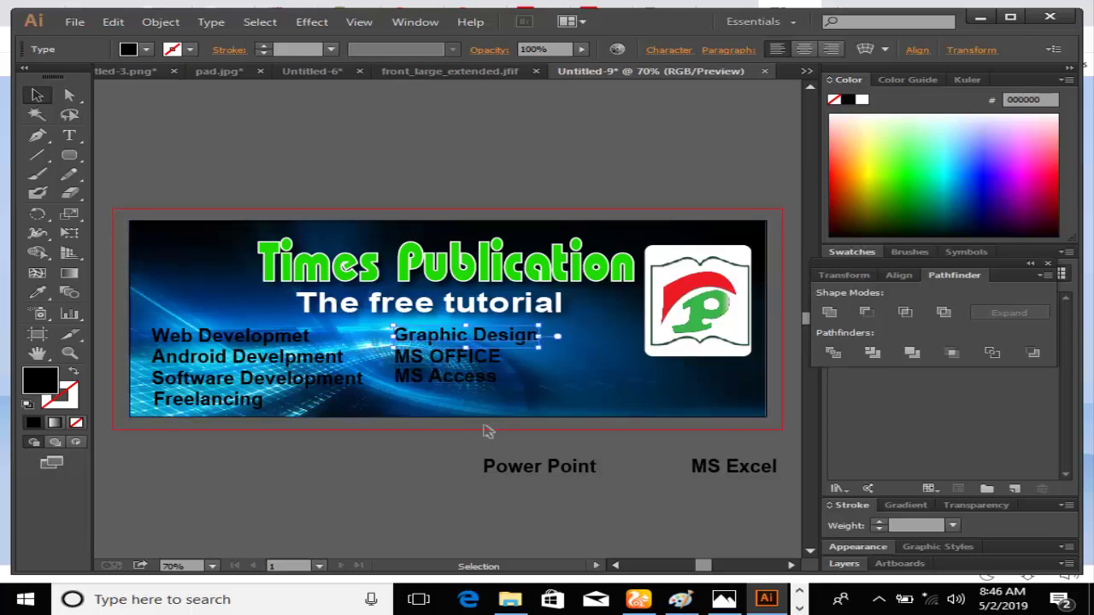
- Move "Power Point" and "MS Excel" into the banner as a third column beside "MS Access"
click(494, 476)
click(518, 468)
drag(534, 474, 578, 374)
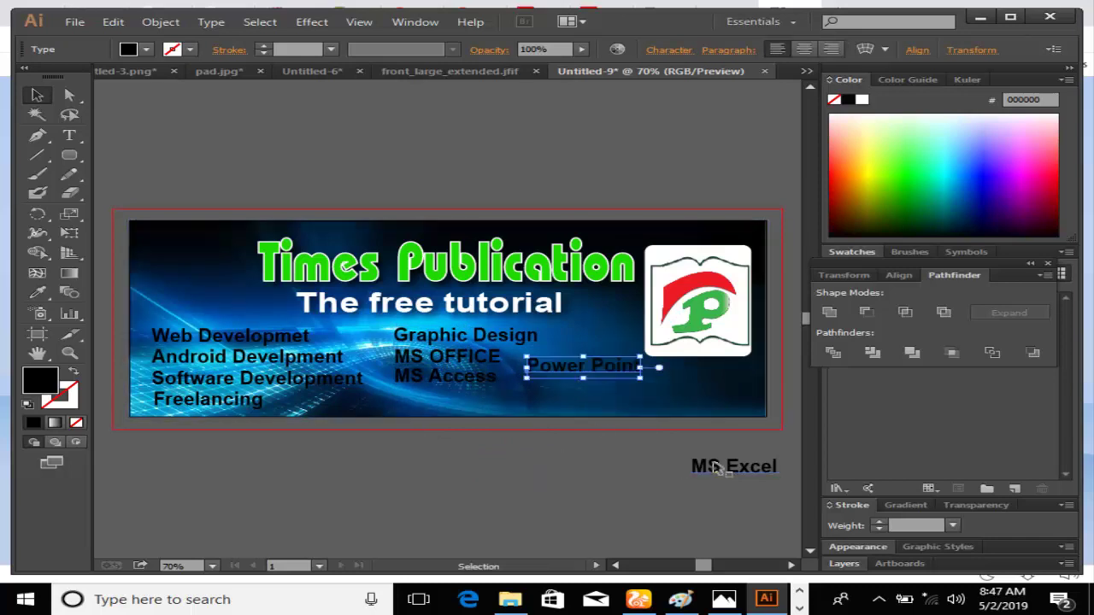
drag(694, 470, 555, 390)
click(542, 477)
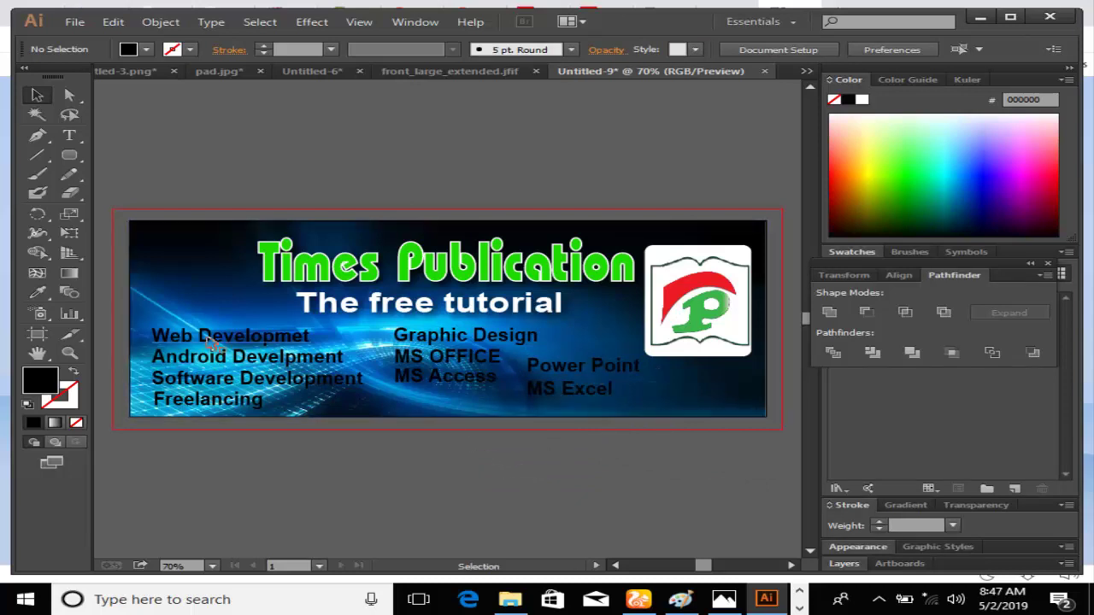
- Change the fill of all topic texts in the three columns, including "Software Development", to white
click(213, 374)
ctrl+click(224, 380)
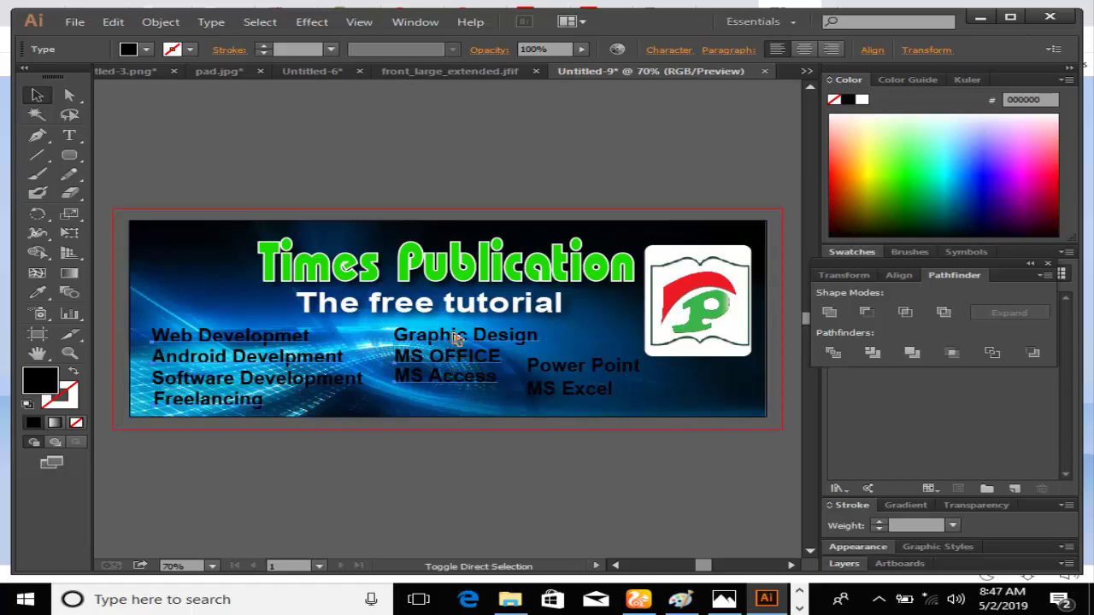
click(576, 395)
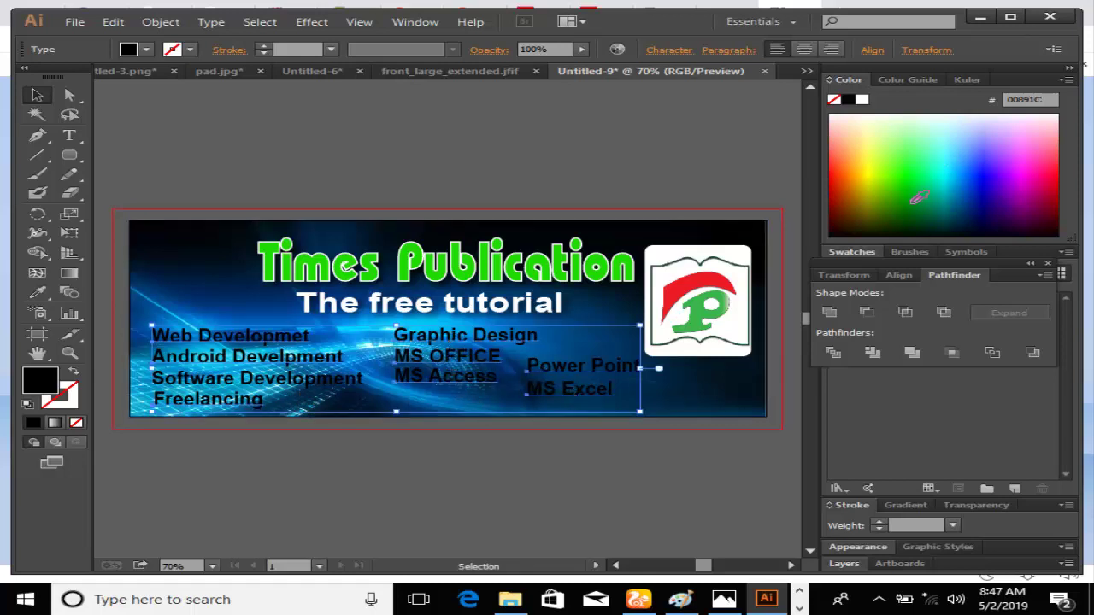
click(918, 199)
click(862, 99)
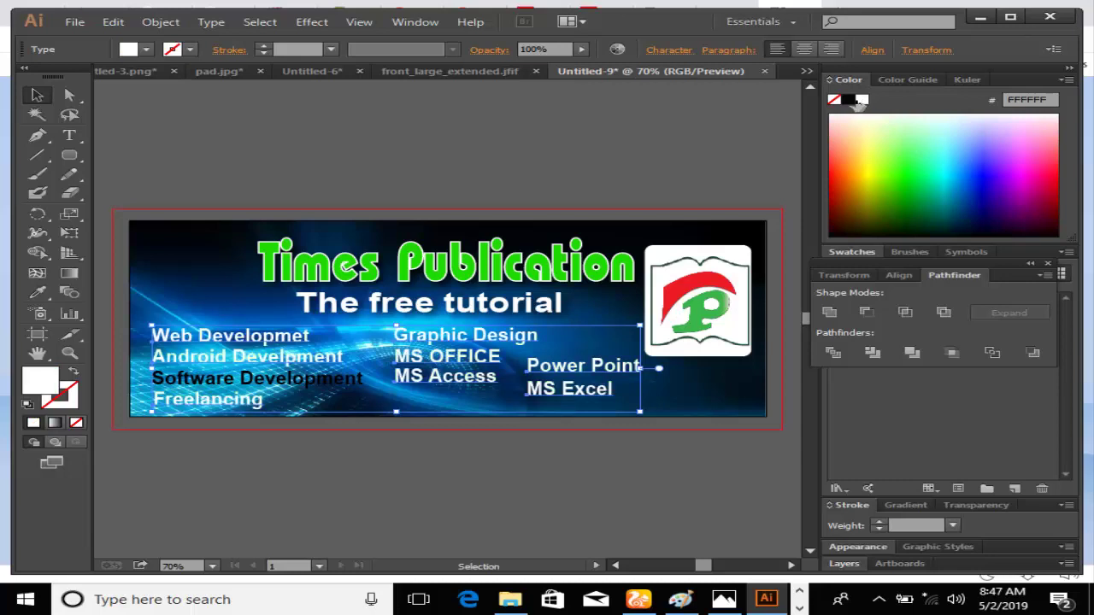
click(398, 489)
click(310, 381)
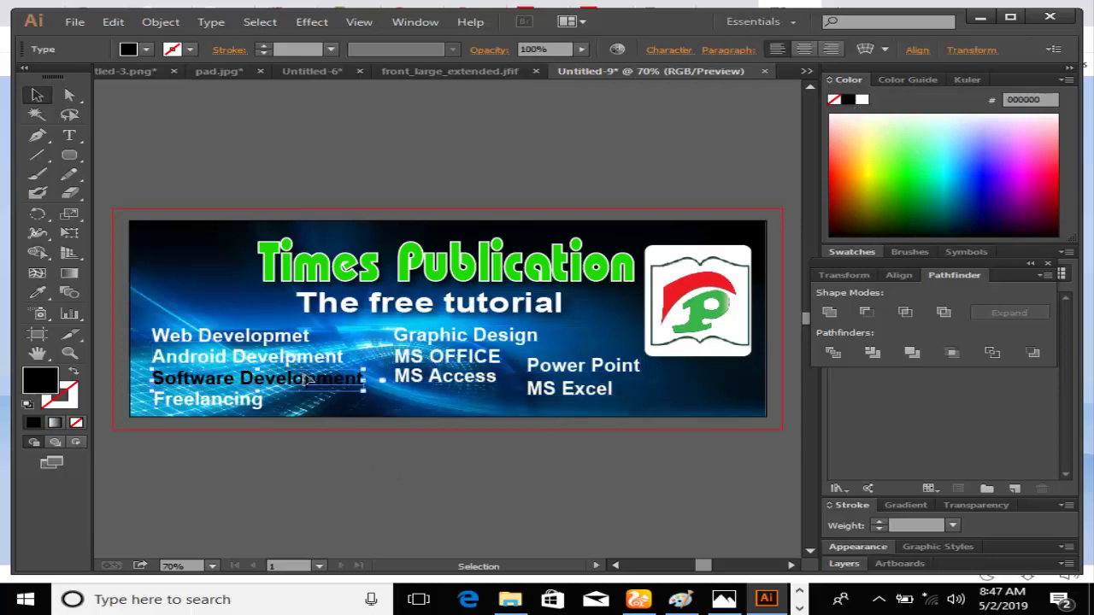
click(861, 99)
click(528, 483)
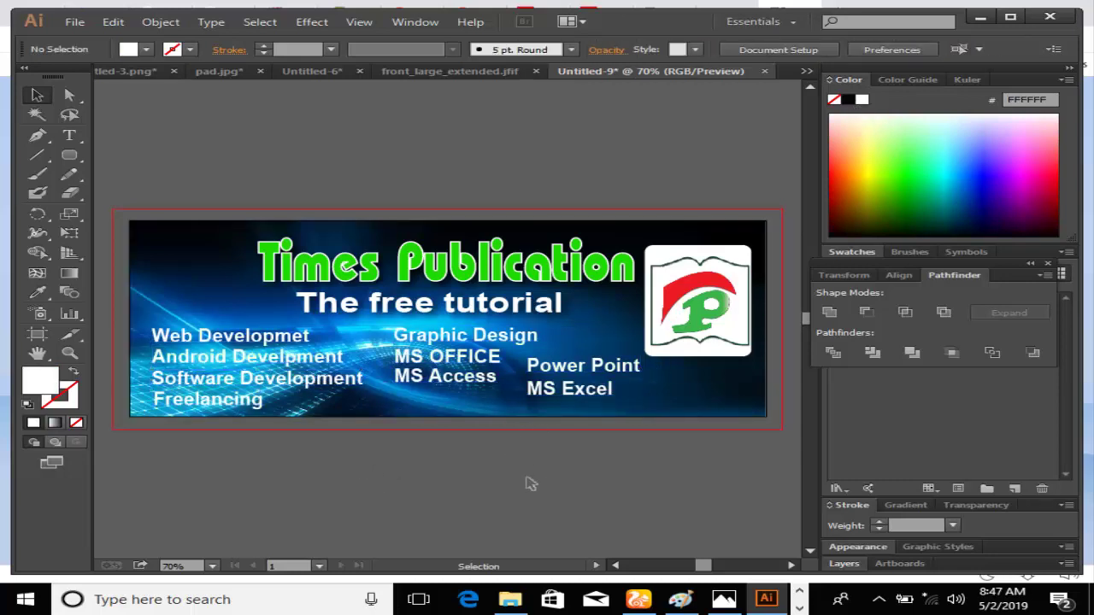
- Apply a drop shadow to "Web Developmet", "Android Develpment" and "Freelancing" together
click(280, 352)
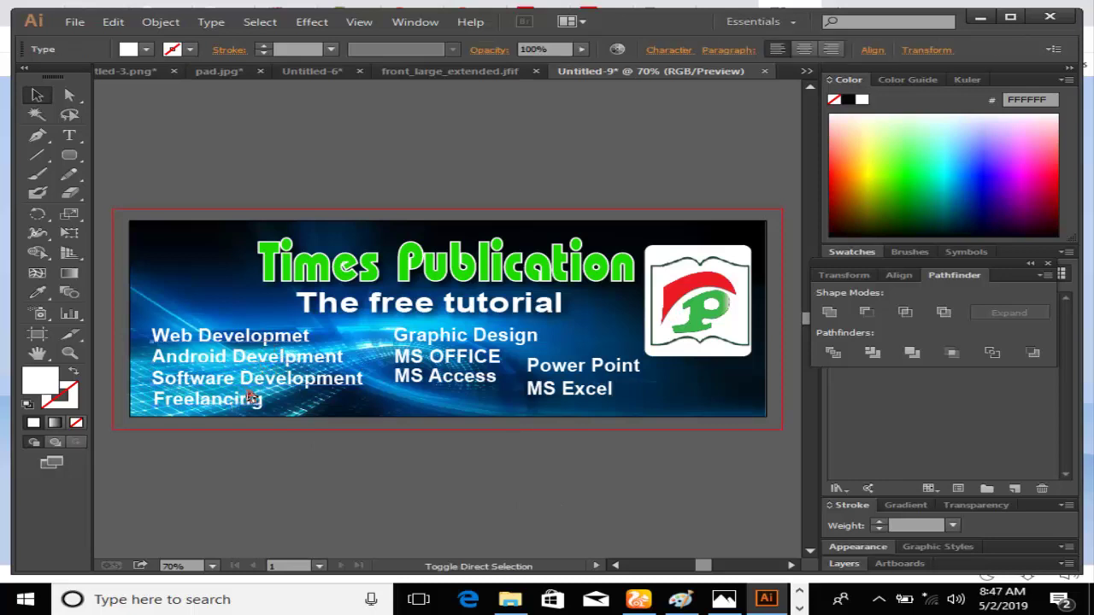
click(251, 387)
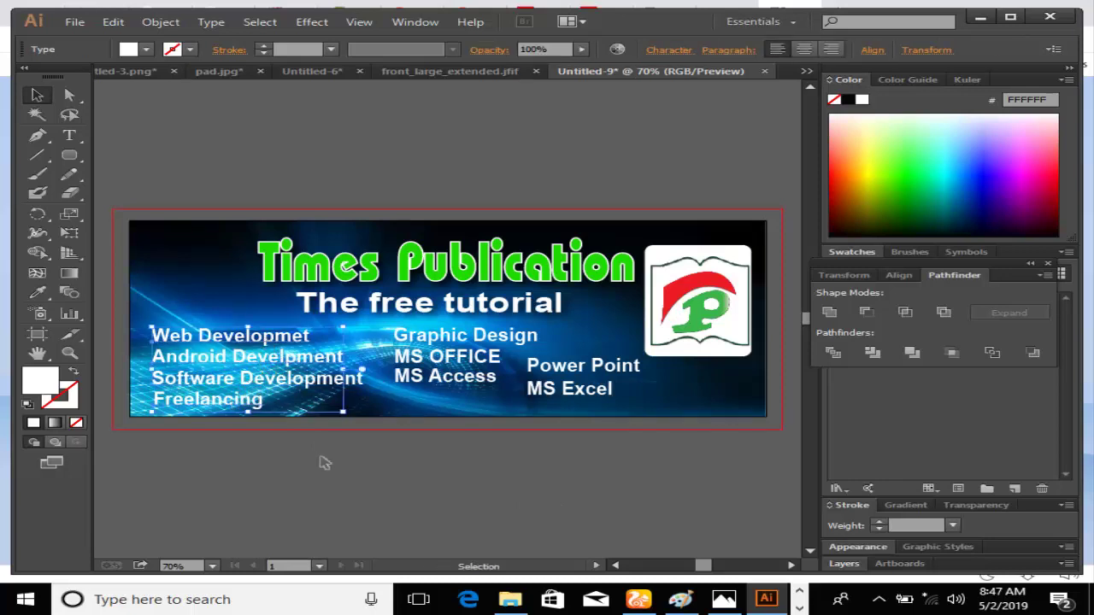
click(311, 21)
mouse_move(359, 205)
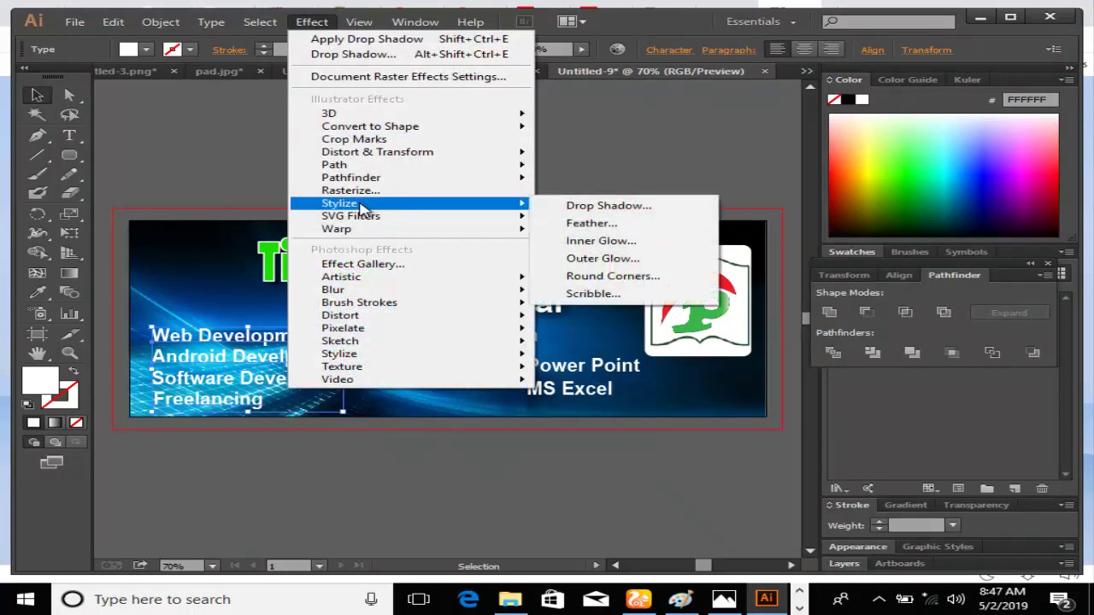
click(626, 206)
click(639, 376)
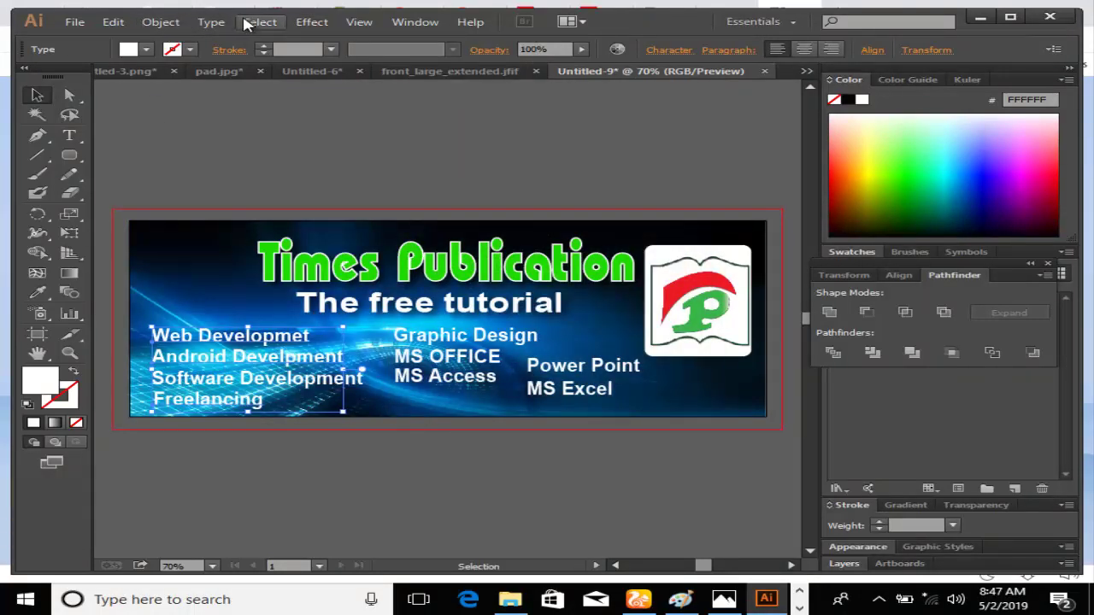
click(256, 21)
click(312, 21)
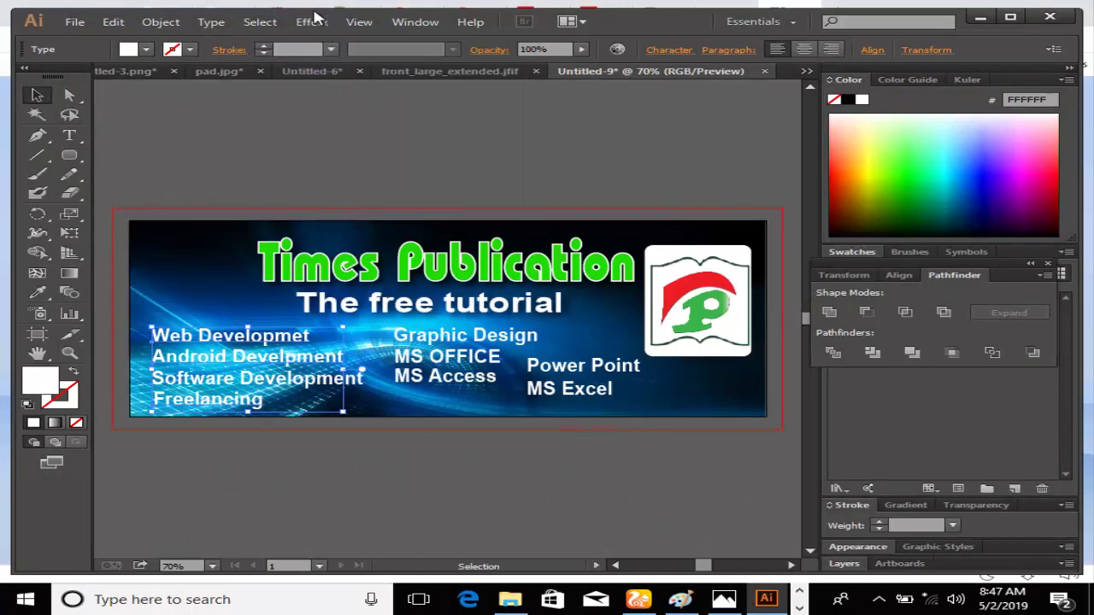
click(312, 21)
mouse_move(359, 202)
click(670, 213)
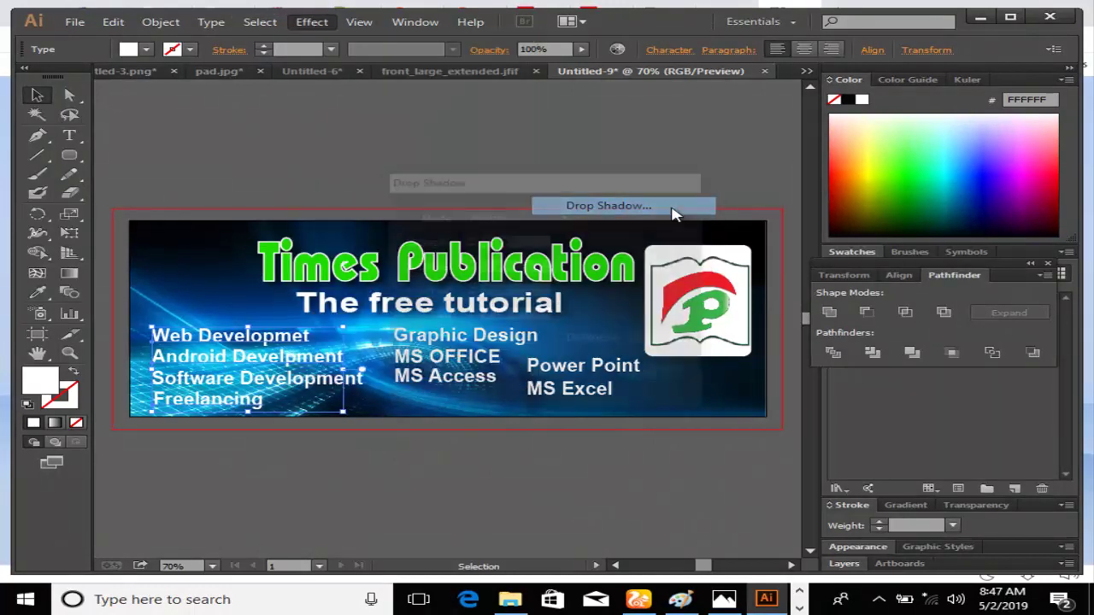
click(551, 378)
click(387, 486)
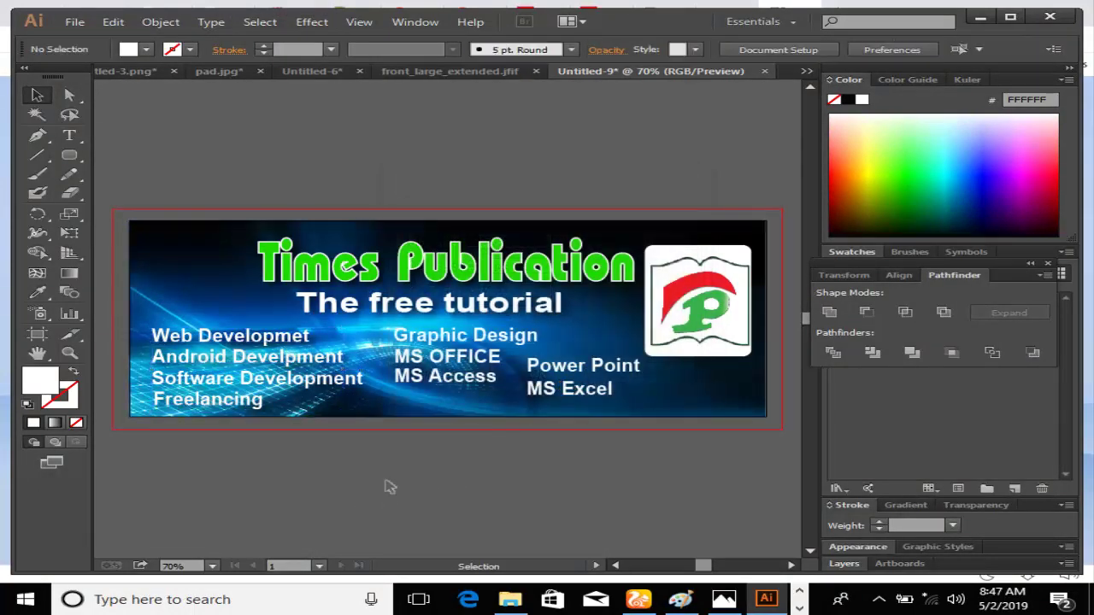
- Shift "Web Developmet" slightly to the right within the first topic column
click(453, 342)
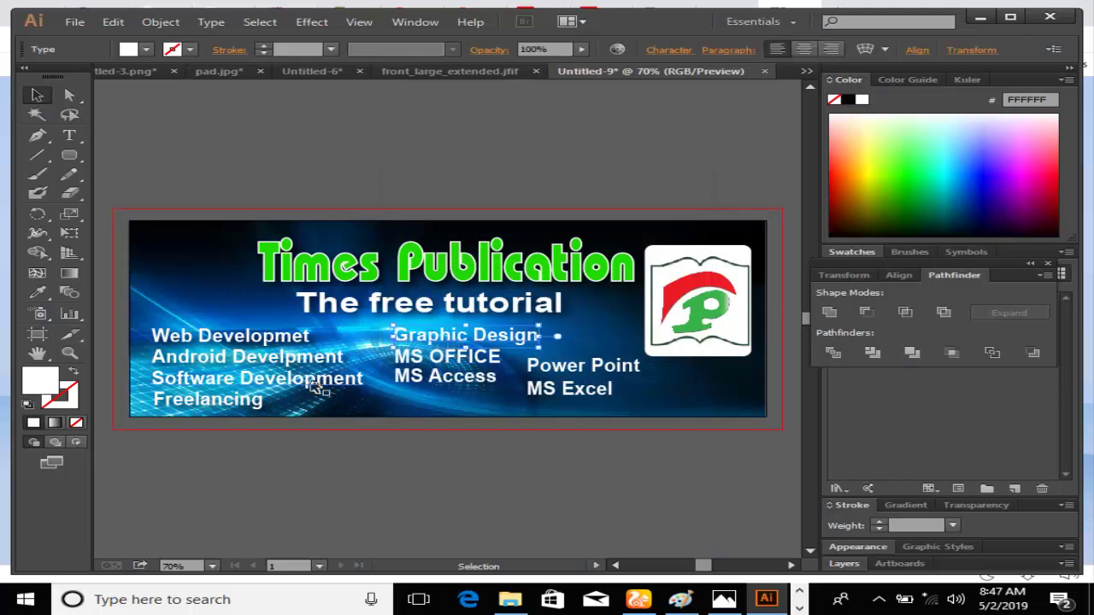
mouse_move(242, 349)
mouse_down()
mouse_move(395, 472)
mouse_move(304, 350)
mouse_move(193, 340)
mouse_move(244, 345)
mouse_up()
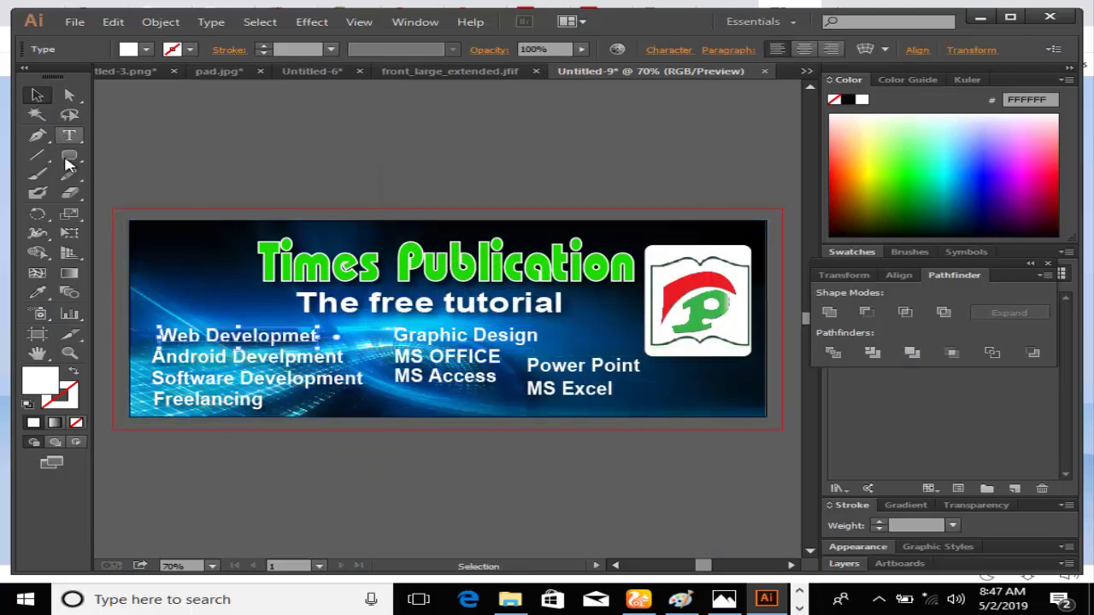
- Draw a rounded rectangle about 667 px wide covering the three topic columns, inset from the banner's left edge
drag(69, 154, 156, 171)
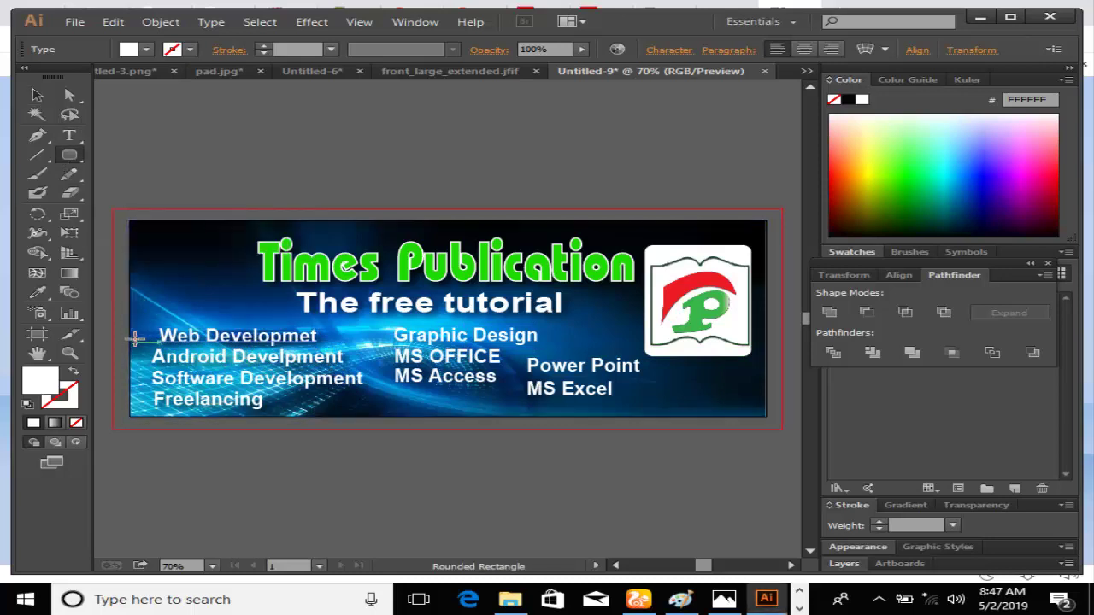
drag(134, 334, 644, 413)
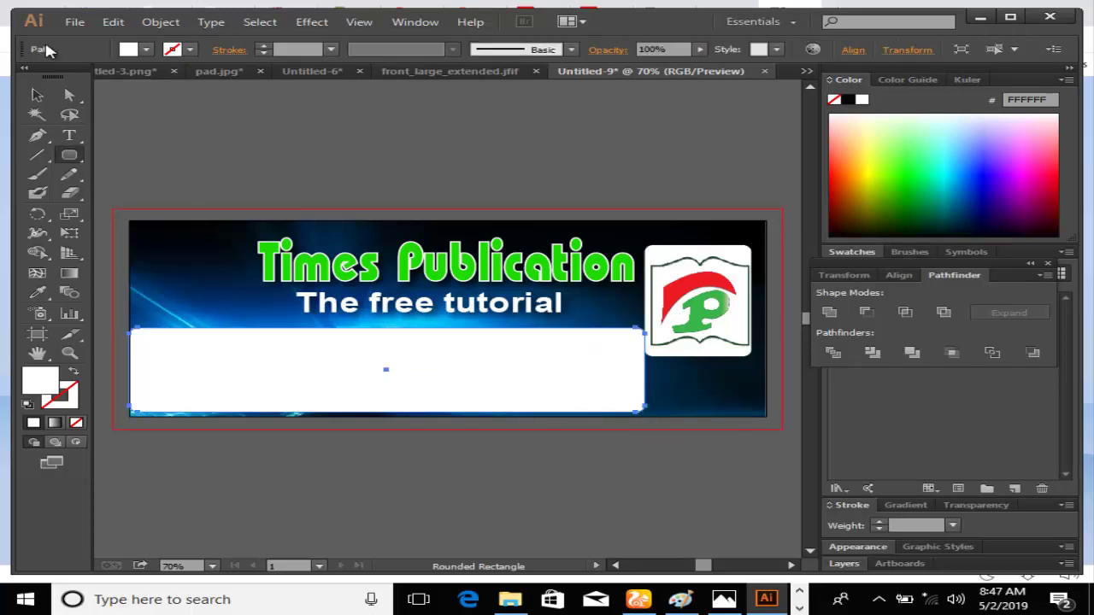
click(37, 95)
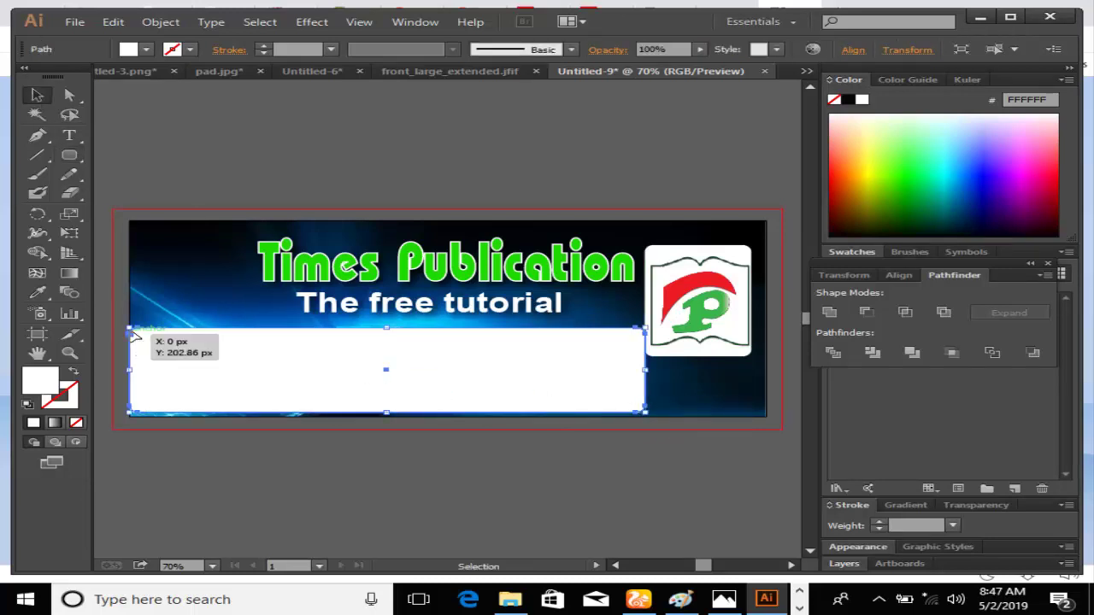
drag(130, 329, 152, 330)
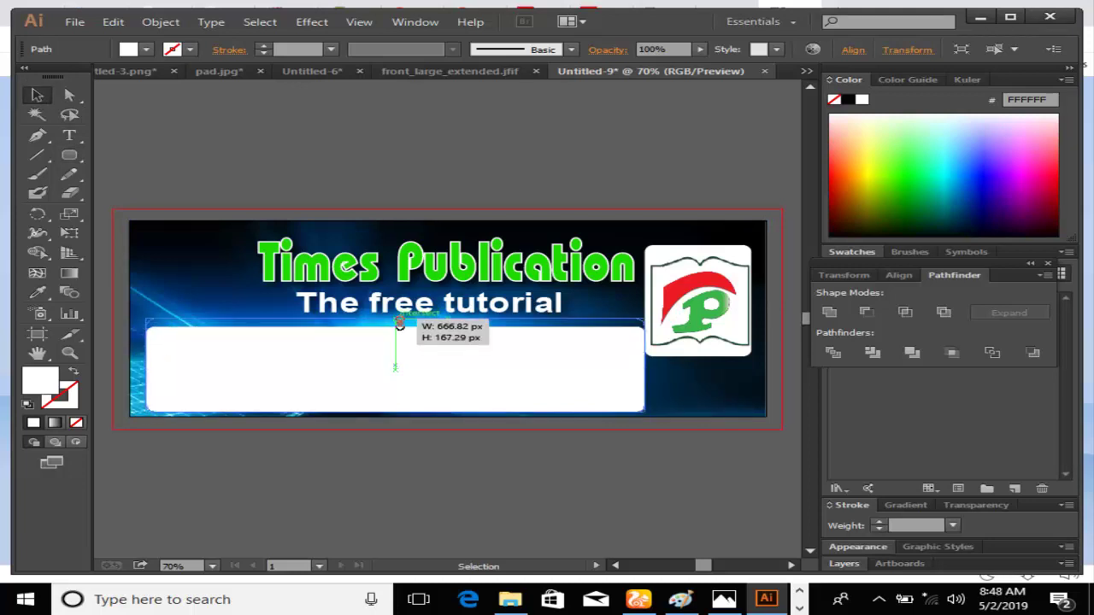
drag(399, 325, 396, 328)
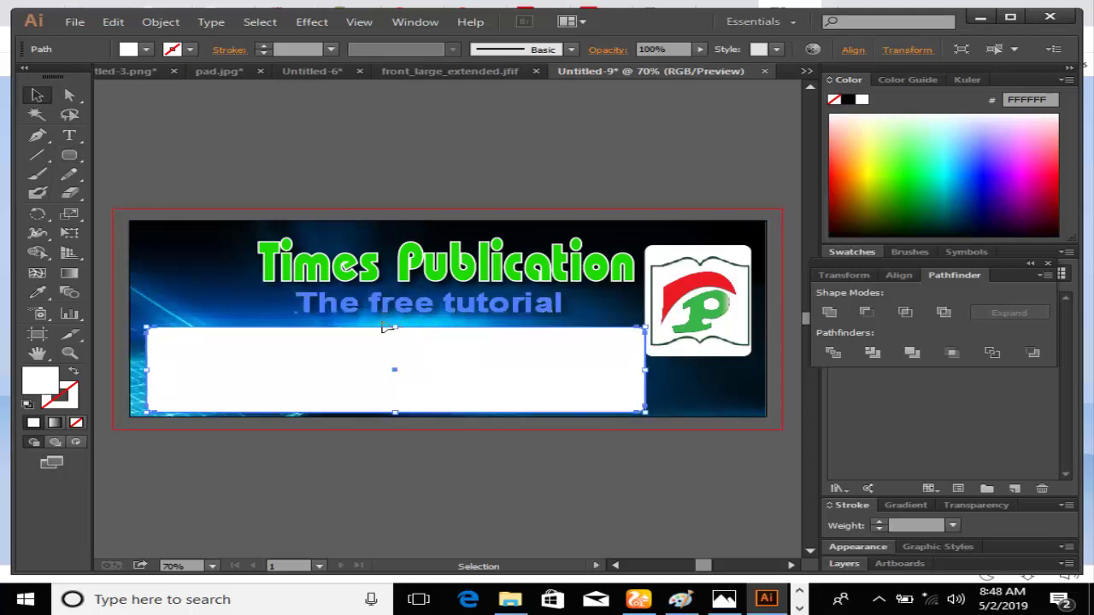
- Fill the rounded rectangle with dark blue 012759 sampled from the banner background using the Eyedropper
click(896, 188)
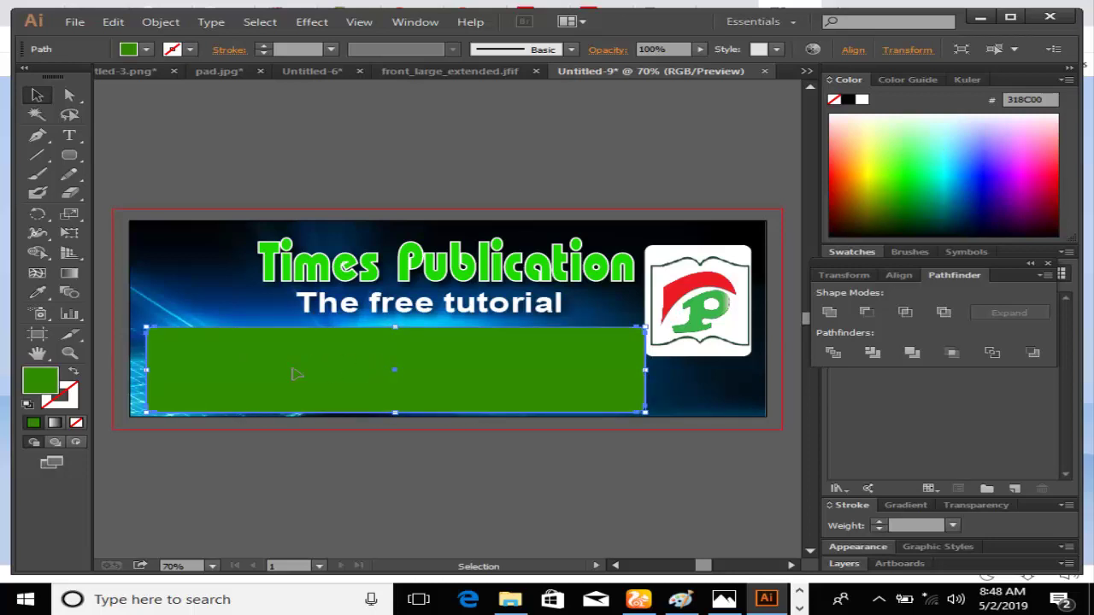
click(37, 135)
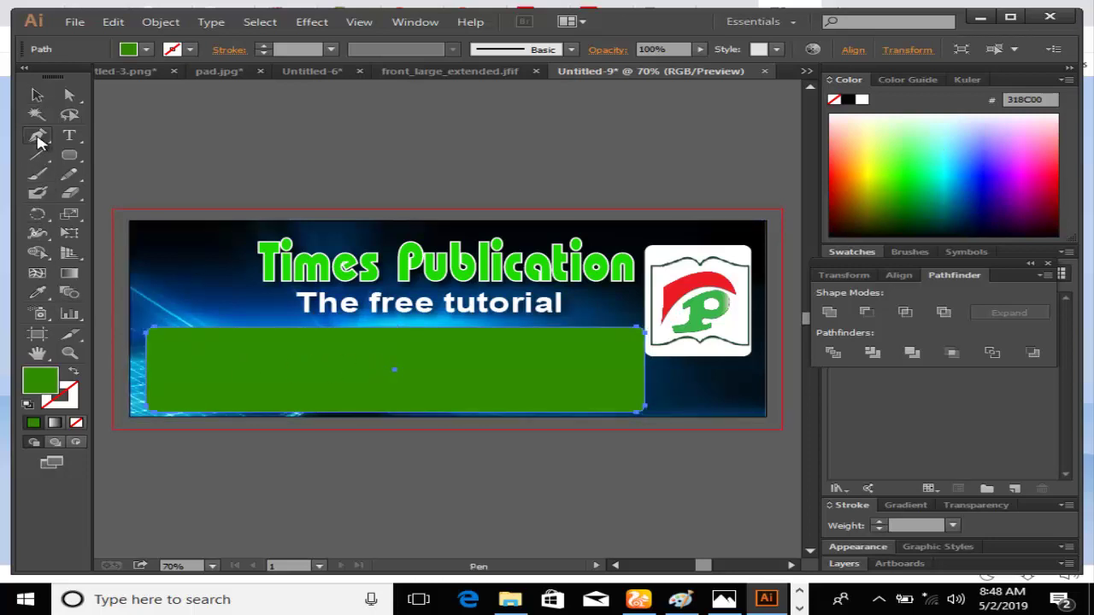
click(37, 292)
click(182, 306)
click(229, 288)
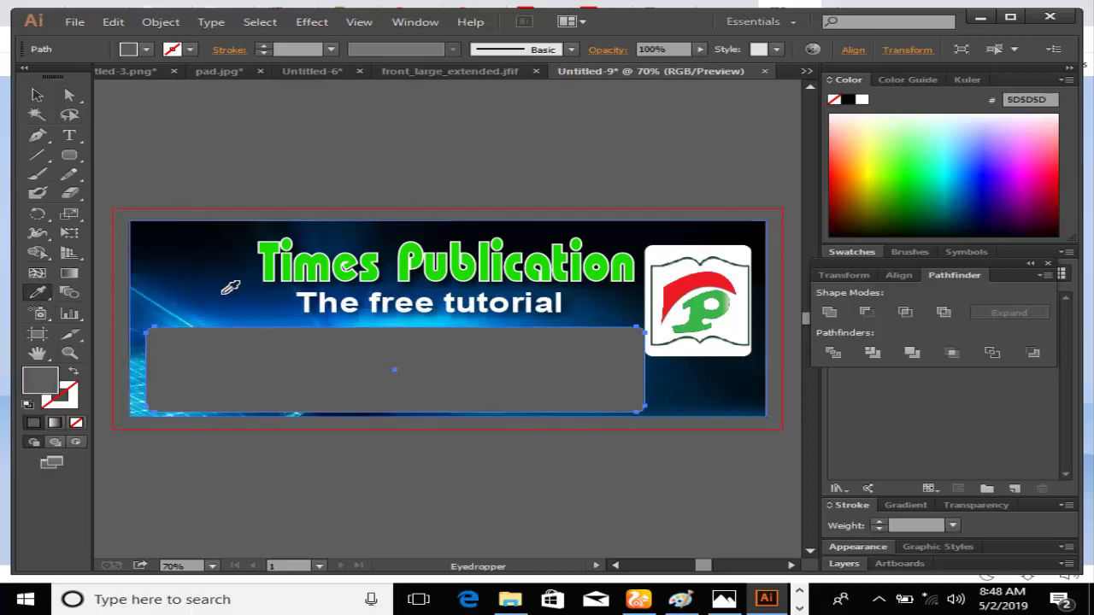
click(231, 288)
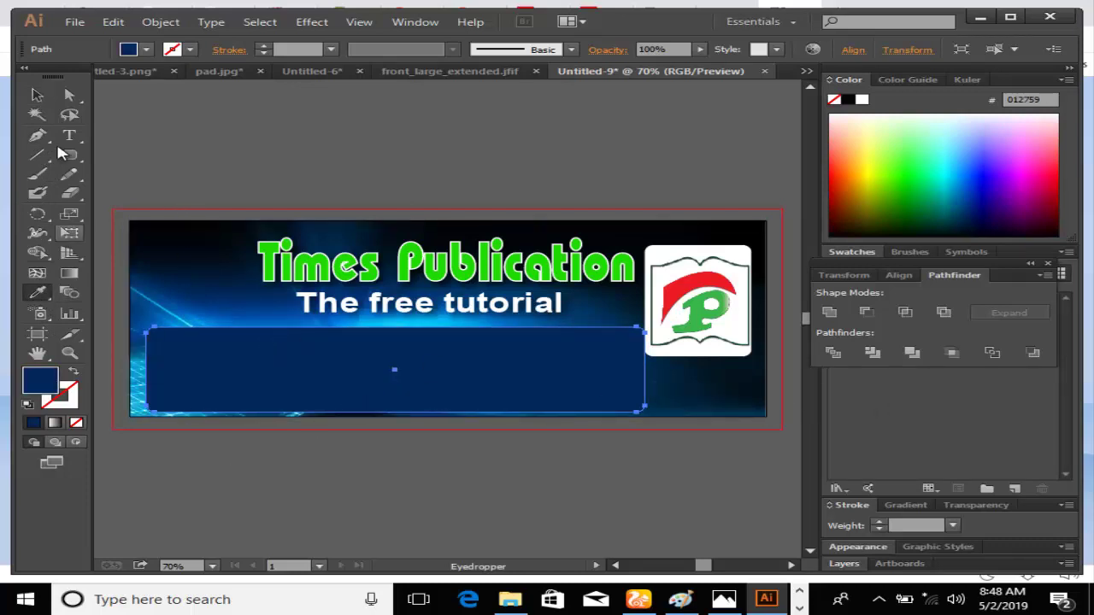
- Send the dark blue rounded rectangle to the back of the stacking order and deselect it
click(36, 95)
right_click(325, 376)
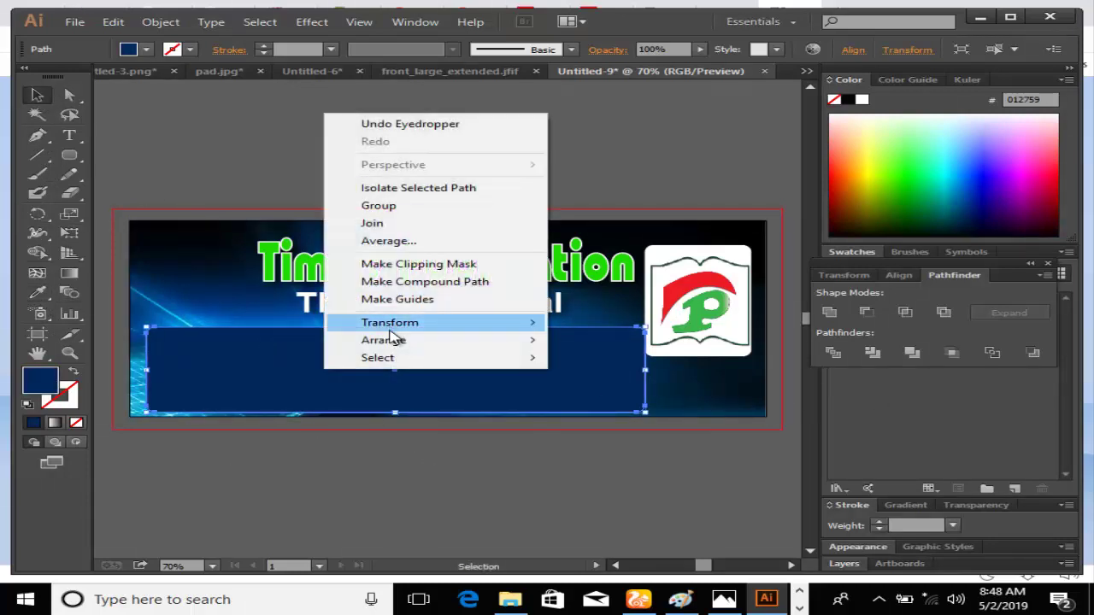
mouse_move(391, 339)
click(640, 391)
click(403, 444)
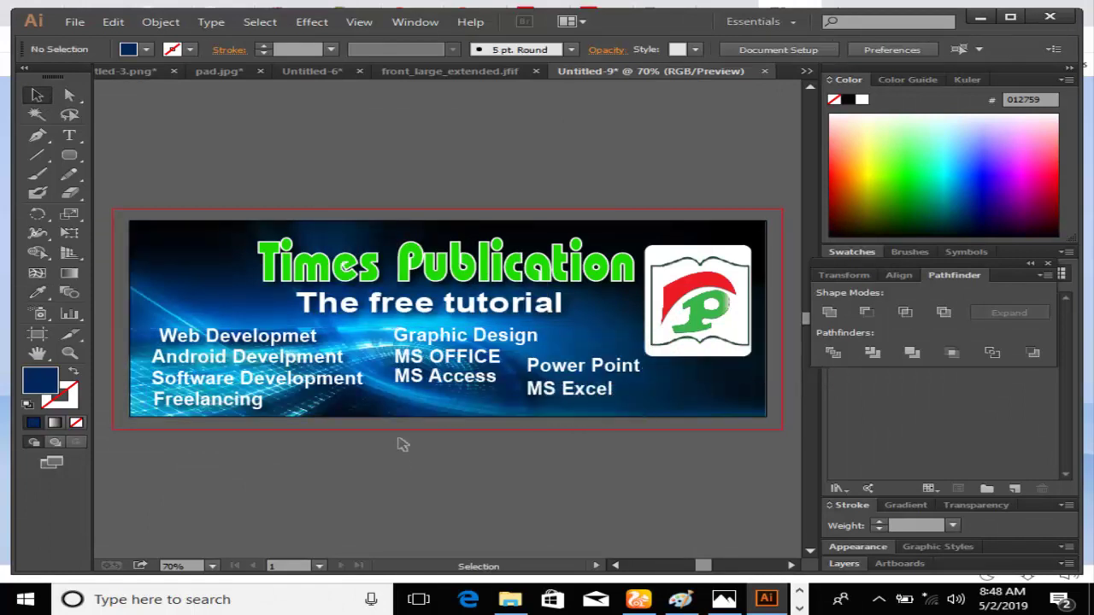
- Fill "Web Developmet" with dark green 007F1A
click(257, 357)
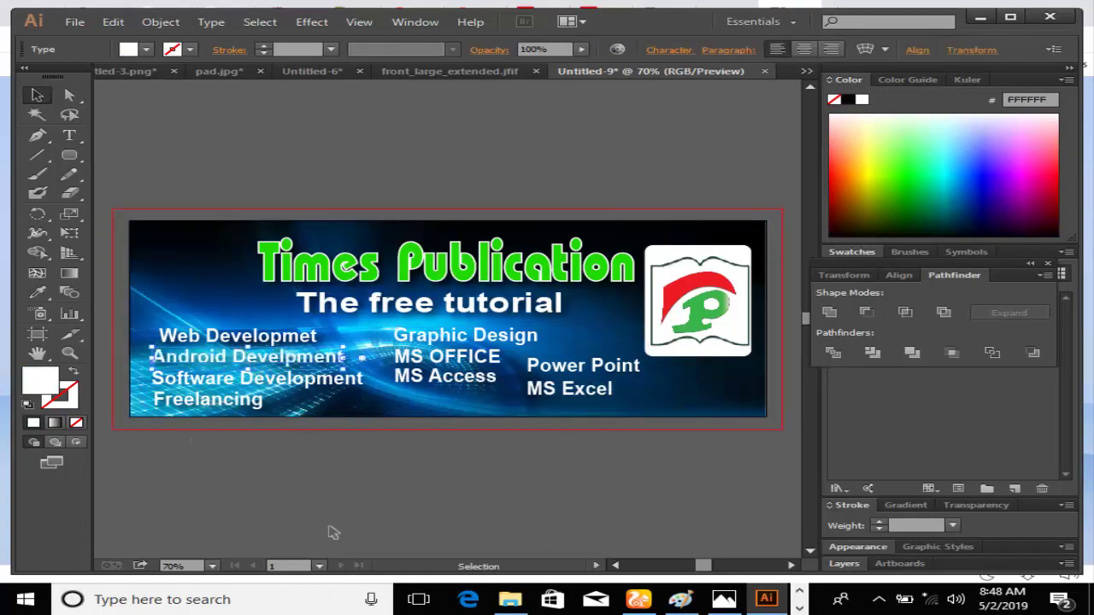
click(333, 535)
click(257, 356)
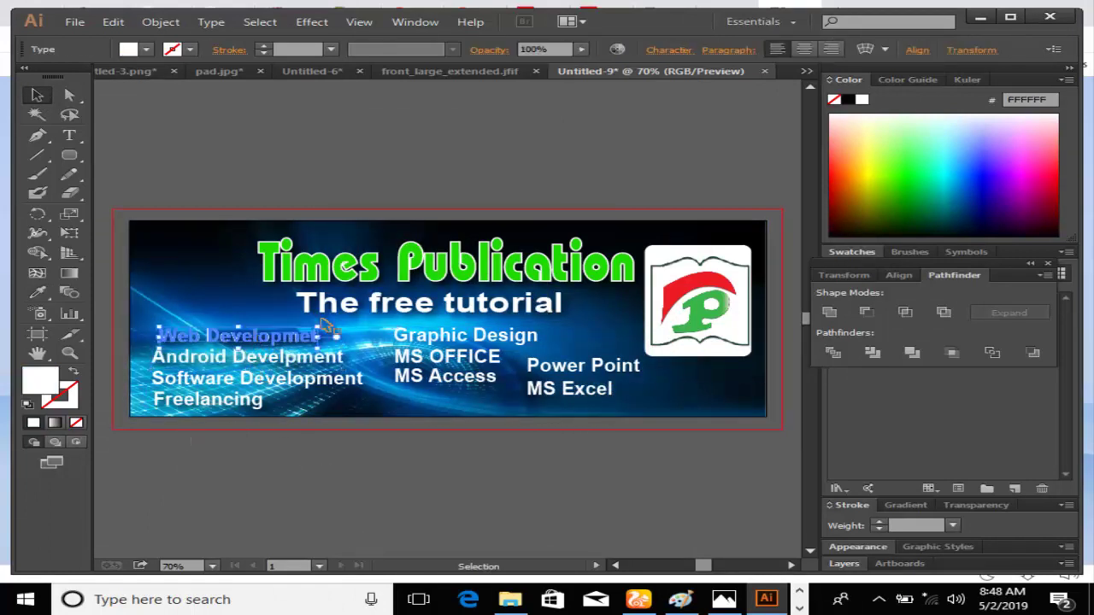
click(916, 203)
- Try to copy the title's green style onto "Android Develpment" with the Eyedropper, and undo it
click(266, 360)
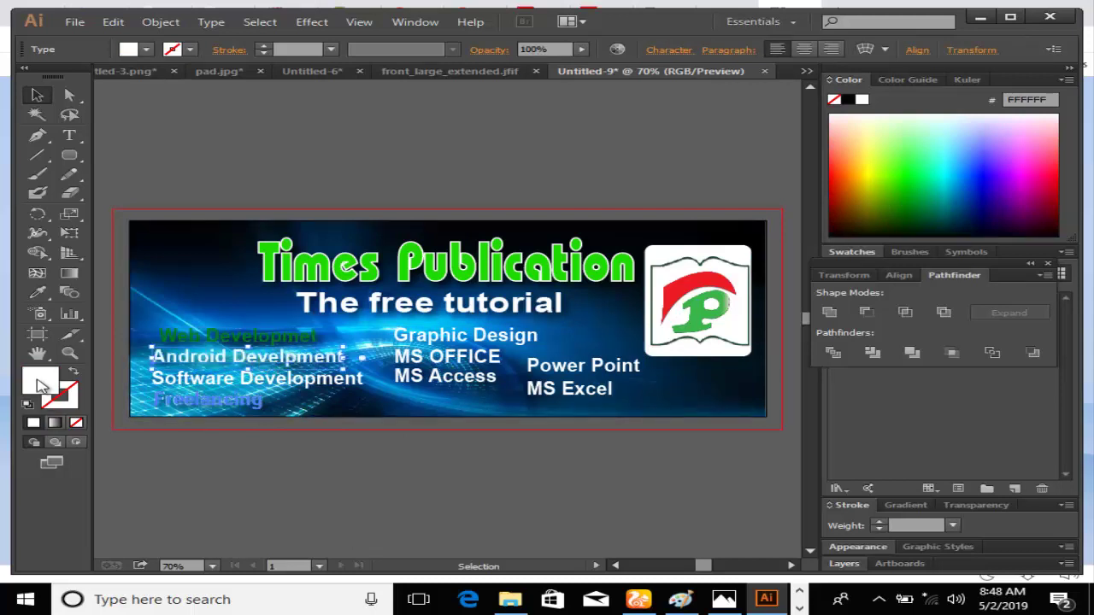
click(38, 292)
click(329, 254)
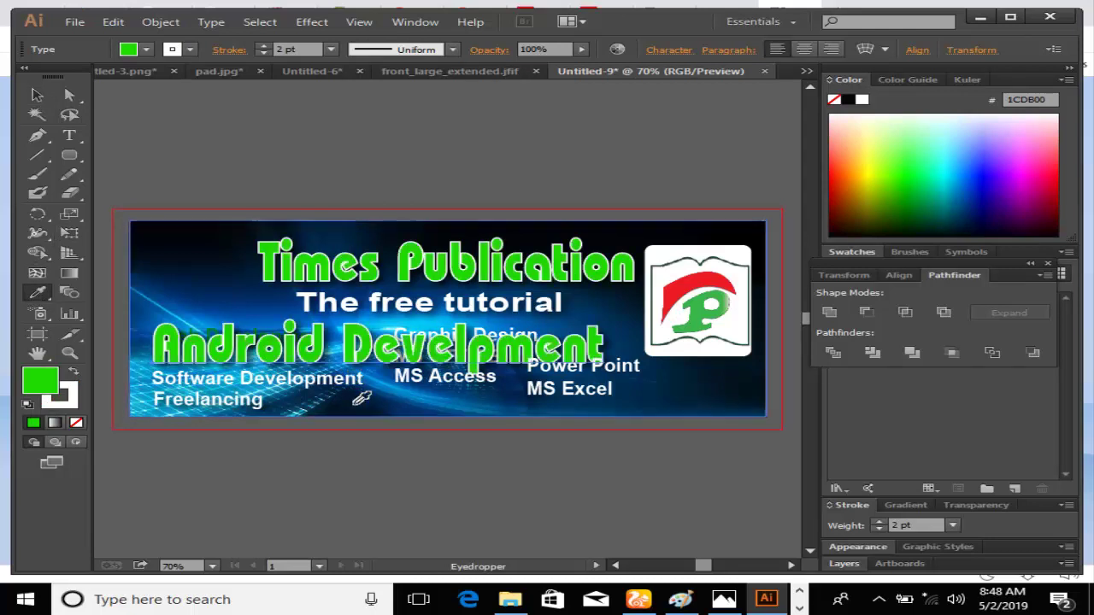
key(ctrl+z)
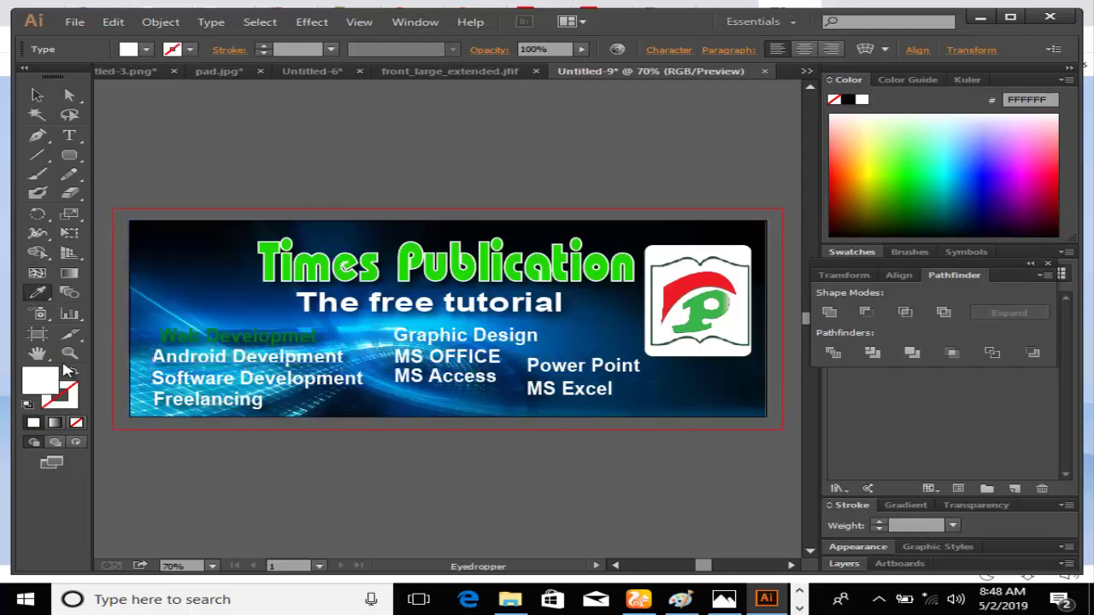
key(ctrl+z)
key(ctrl+shift+z)
click(37, 114)
click(37, 95)
- Fill "Web Developmet" with light green 7AFF6B and give "Android Develpment" a similar light green fill
click(282, 337)
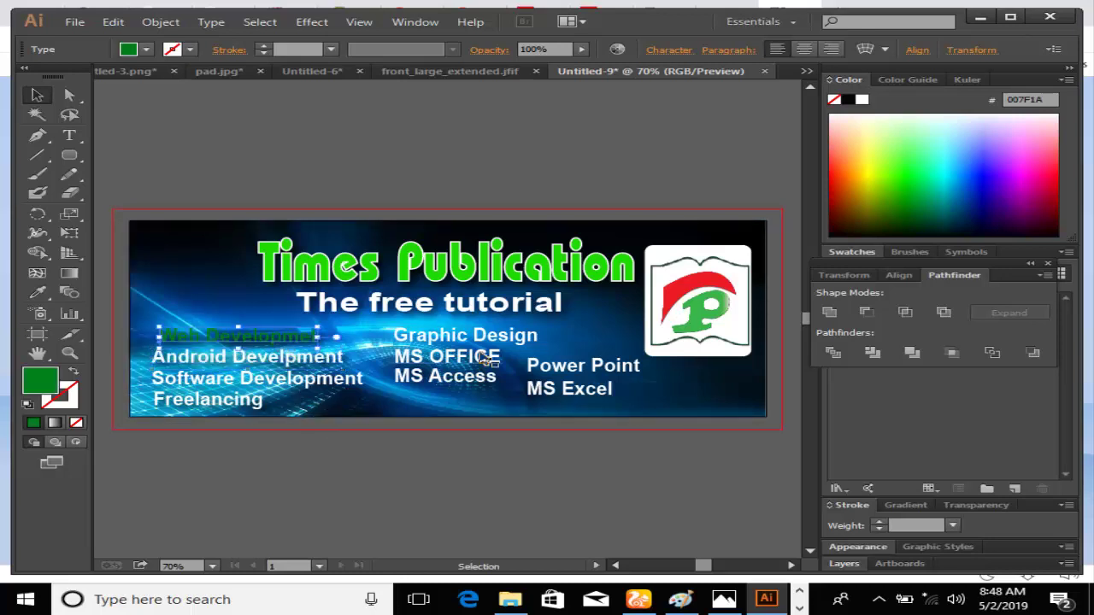
click(915, 177)
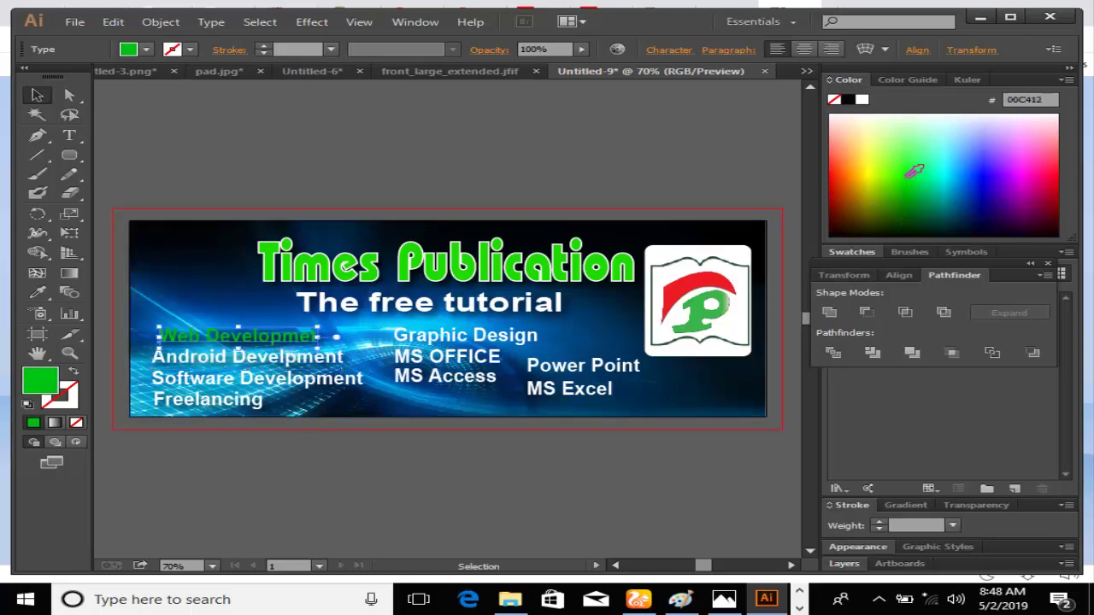
drag(913, 173, 911, 170)
click(909, 137)
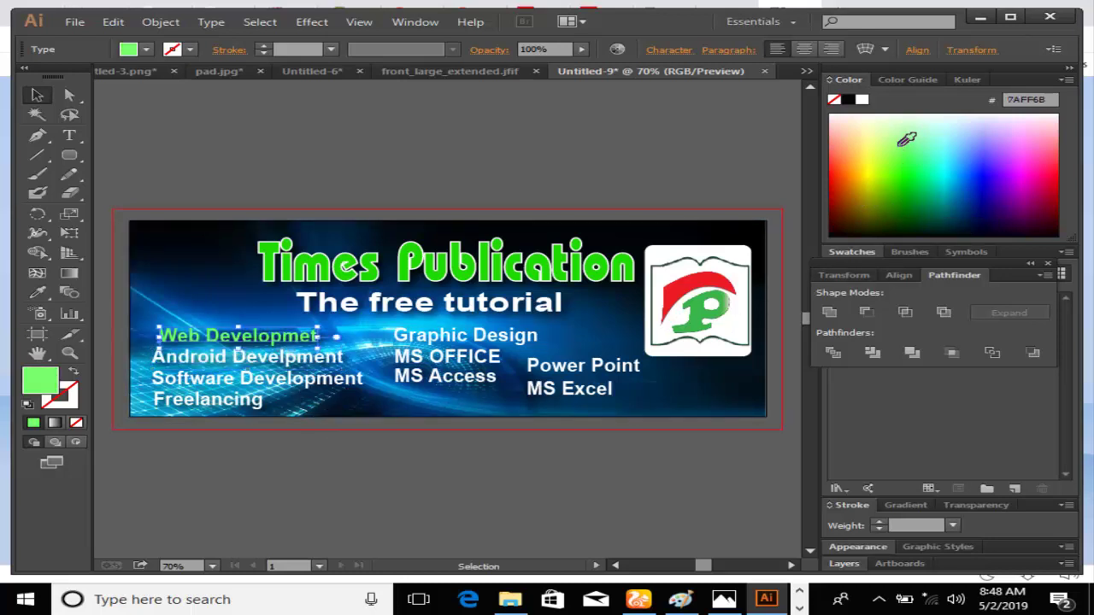
click(291, 367)
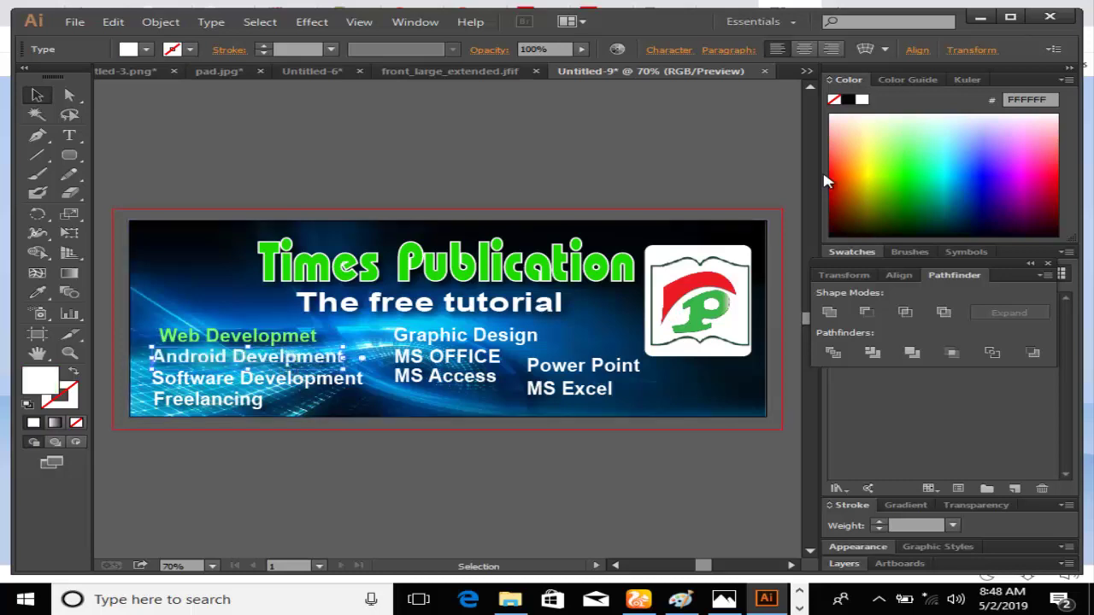
click(915, 145)
- Copy the light green fill of "Web Developmet" onto "Software Development" and "Freelancing" with the Eyedropper
click(229, 391)
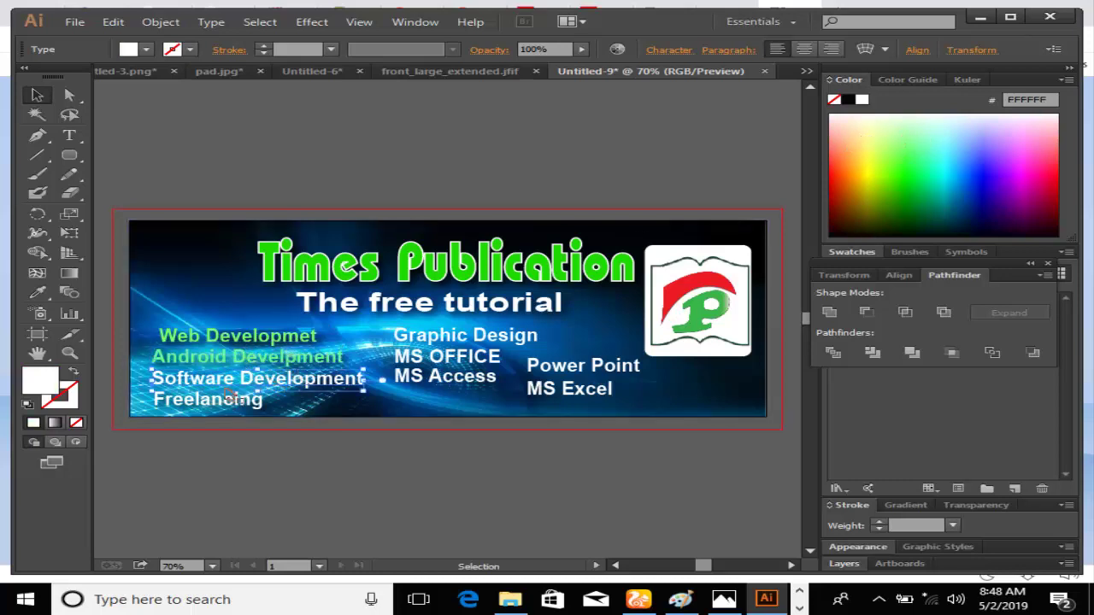
click(36, 291)
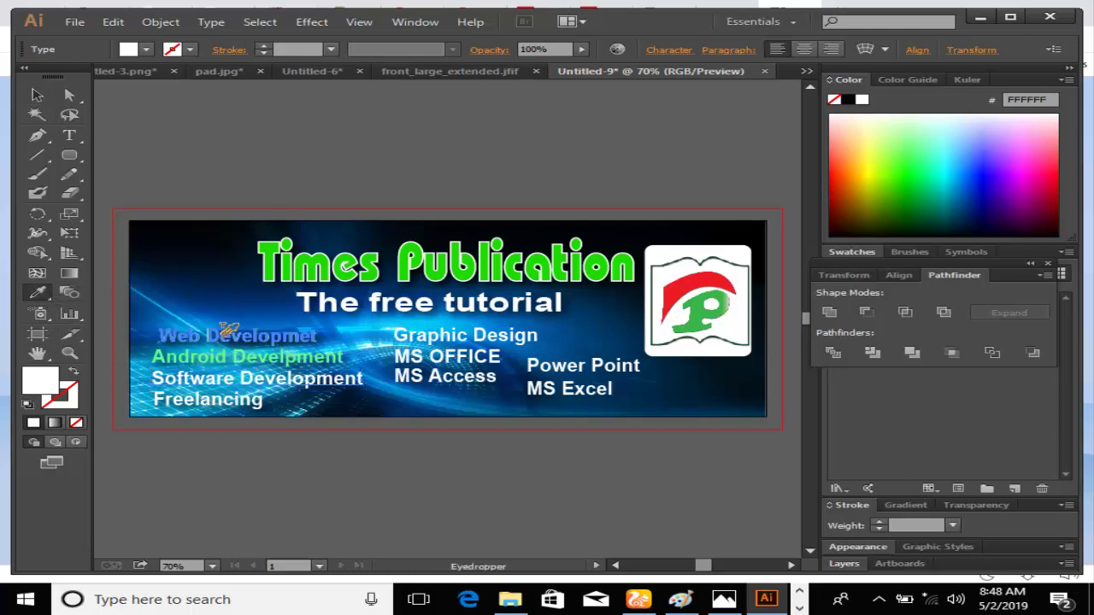
click(229, 334)
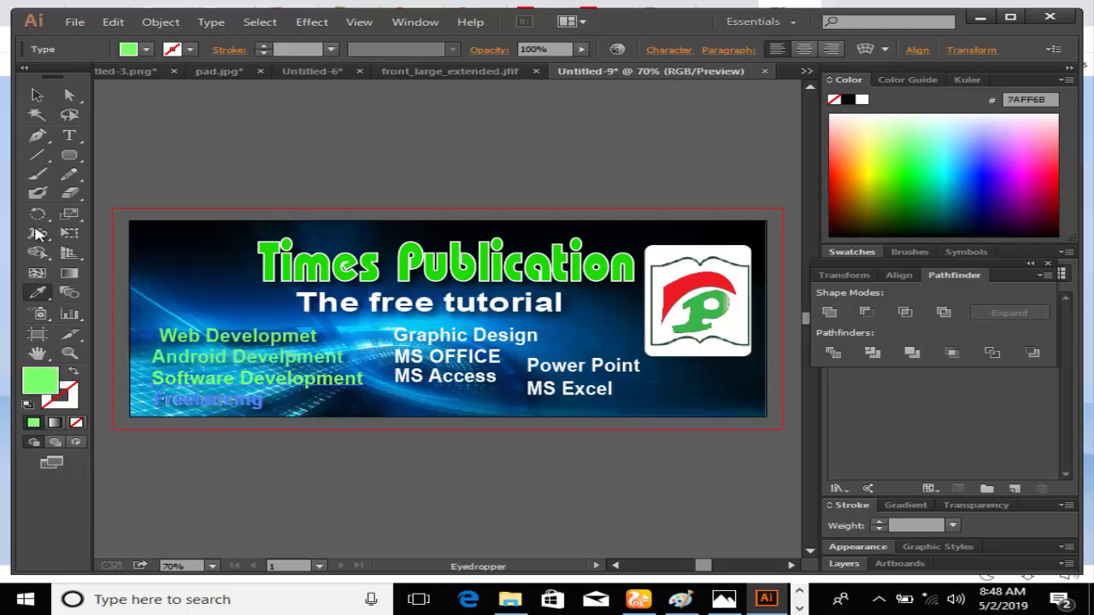
click(37, 95)
click(250, 405)
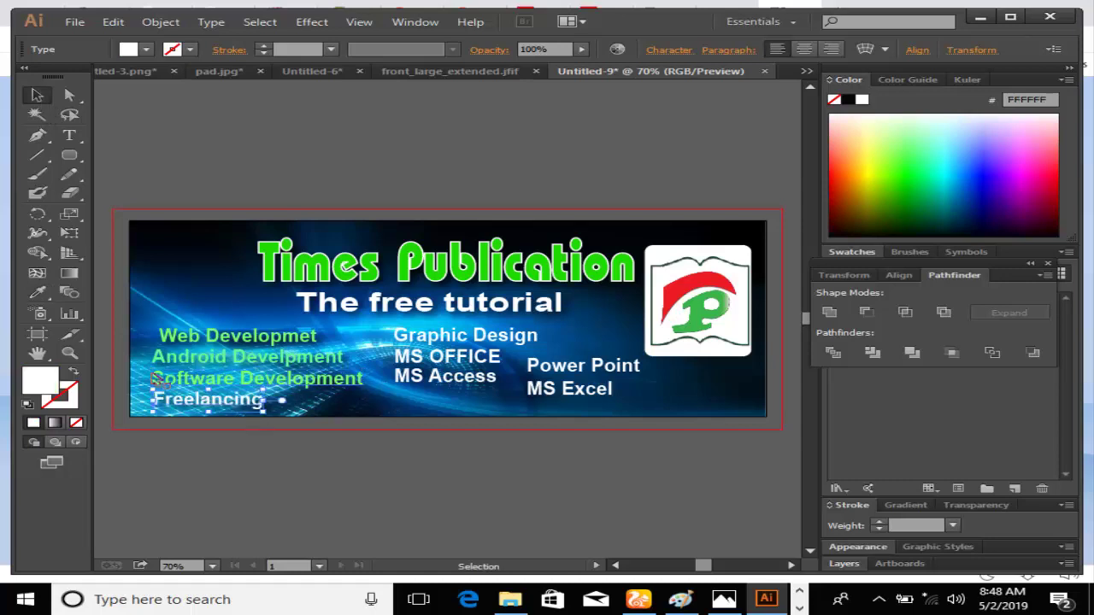
click(37, 292)
click(218, 335)
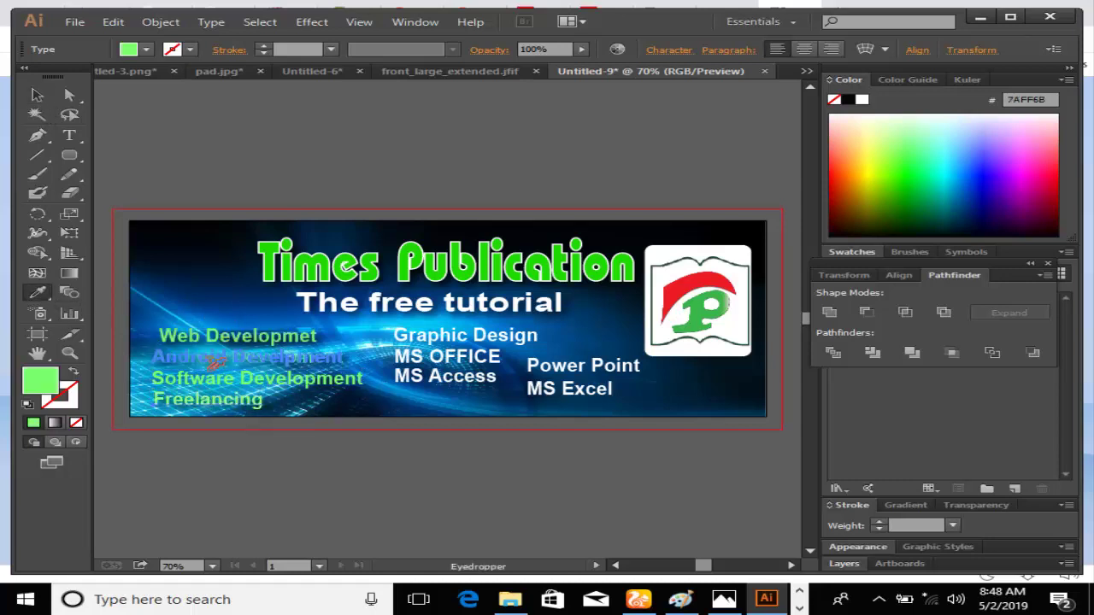
click(37, 95)
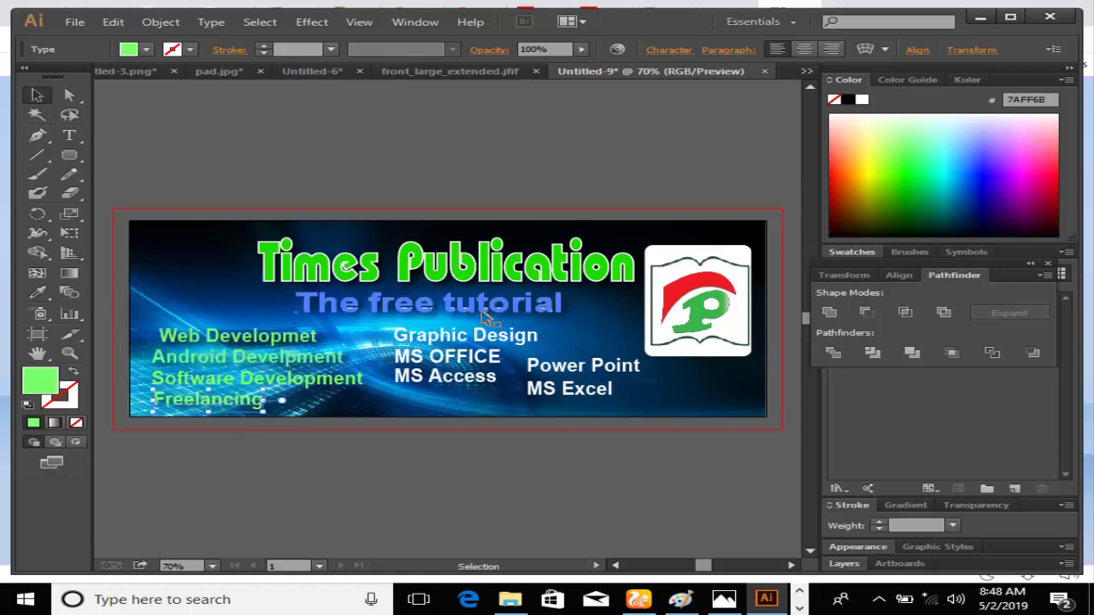
- Copy the light green fill of "Web Developmet" onto "Graphic Design" and "MS OFFICE" with the Eyedropper
click(445, 335)
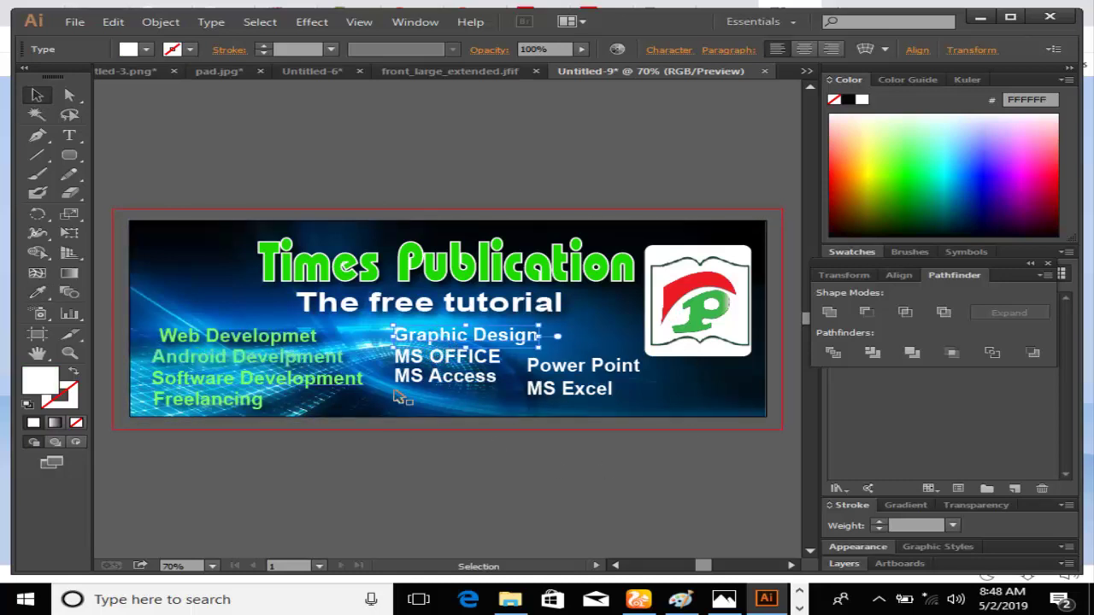
click(37, 292)
click(291, 333)
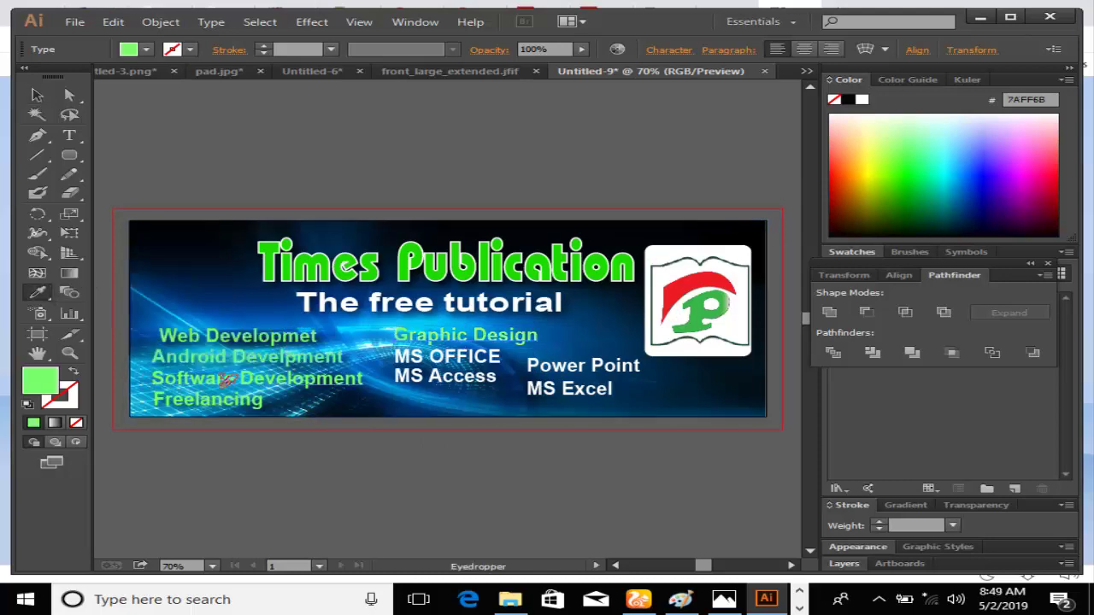
click(37, 95)
click(489, 362)
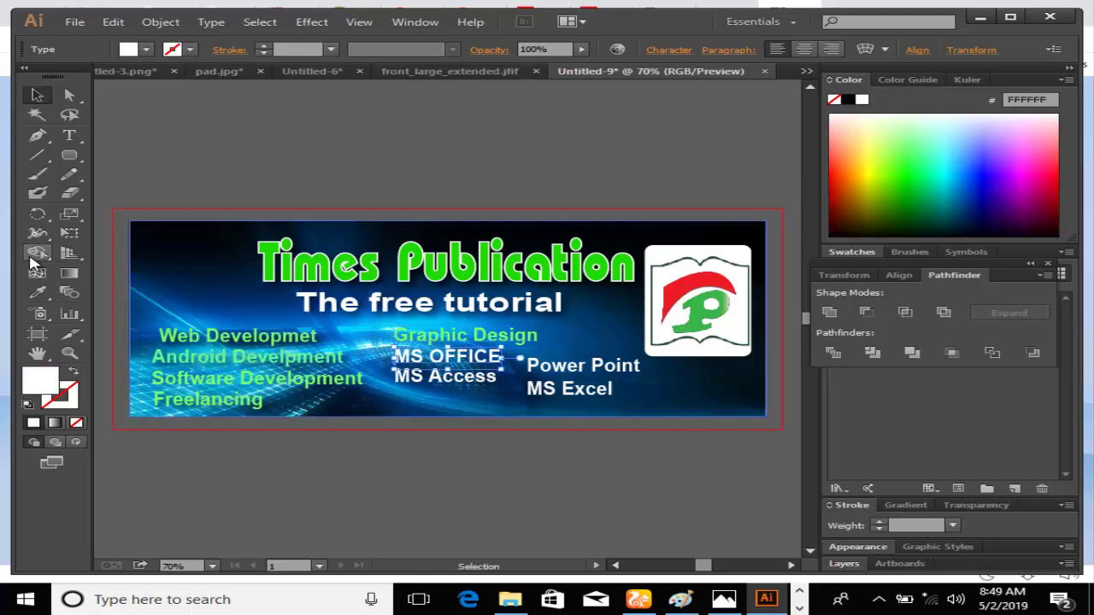
click(37, 292)
click(224, 332)
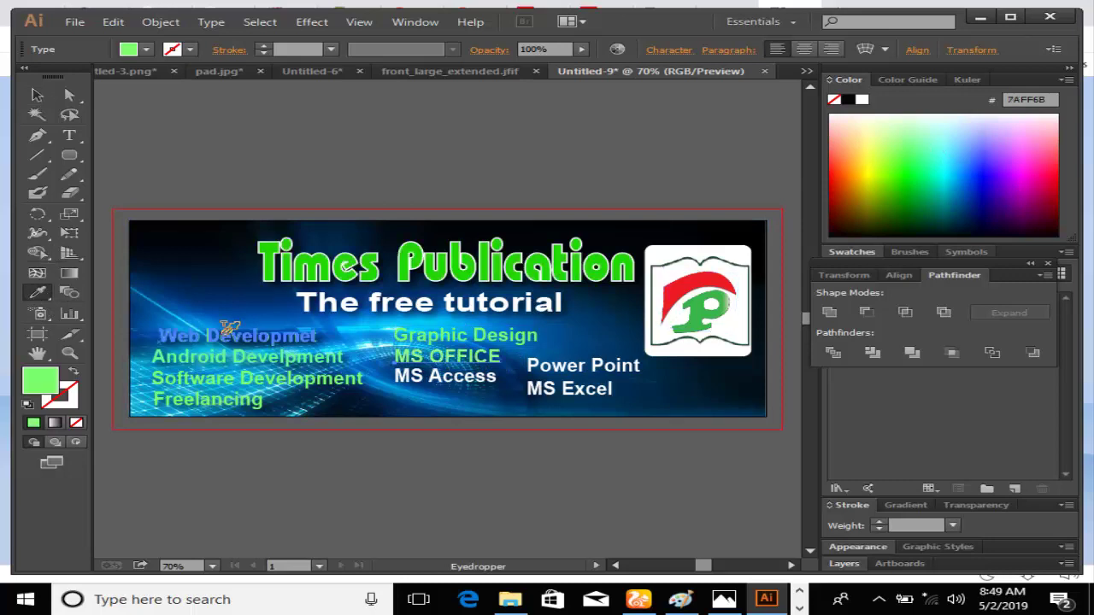
- Give "MS Access" the light green fill of "Graphic Design" with the Eyedropper
click(37, 94)
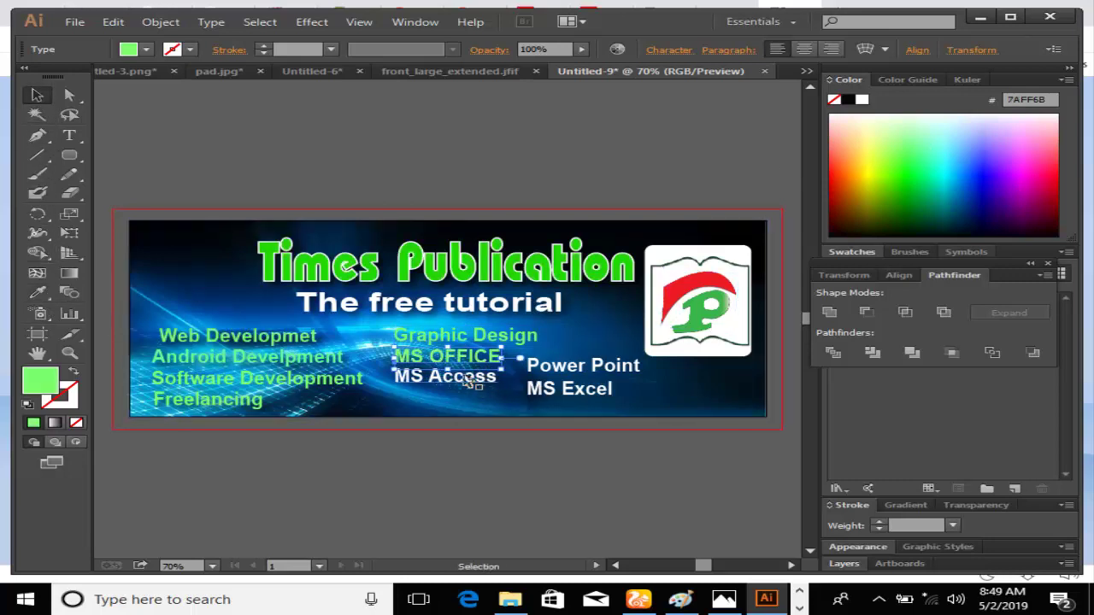
click(469, 380)
click(37, 292)
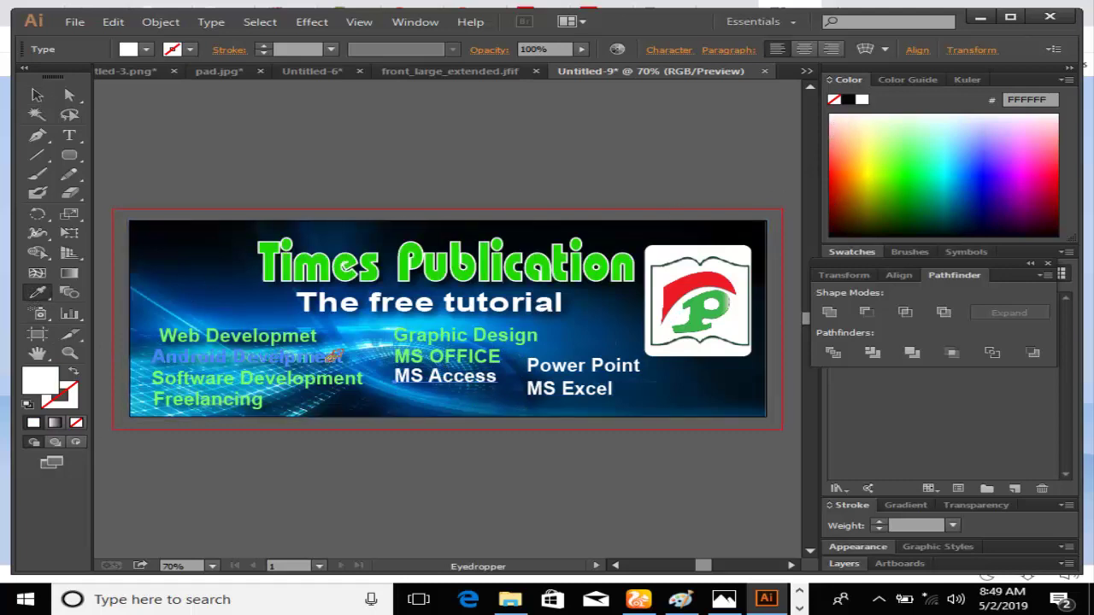
click(37, 95)
click(461, 380)
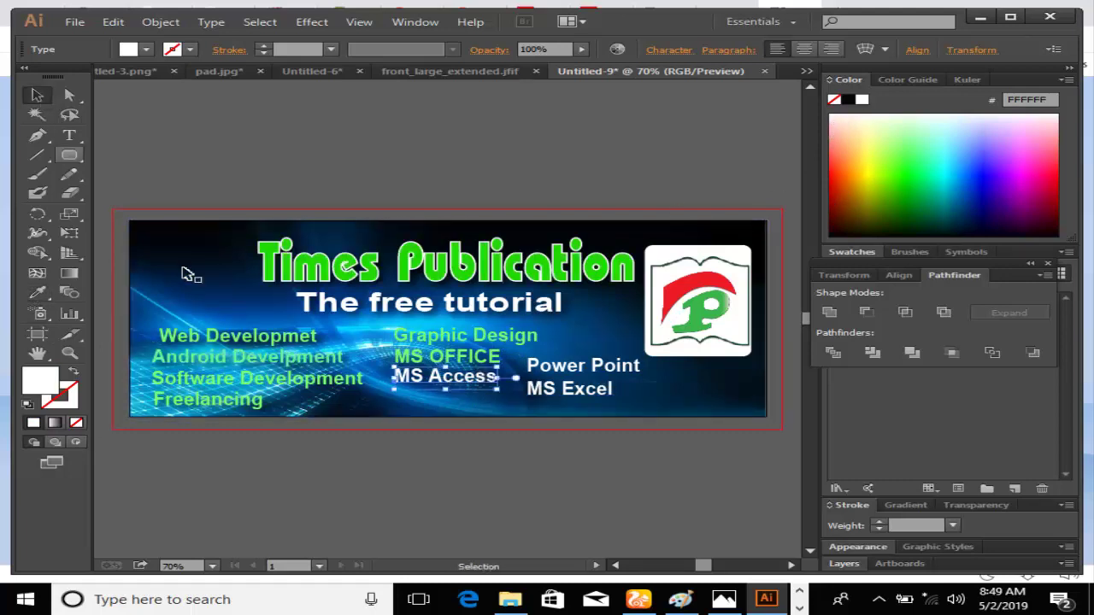
click(38, 293)
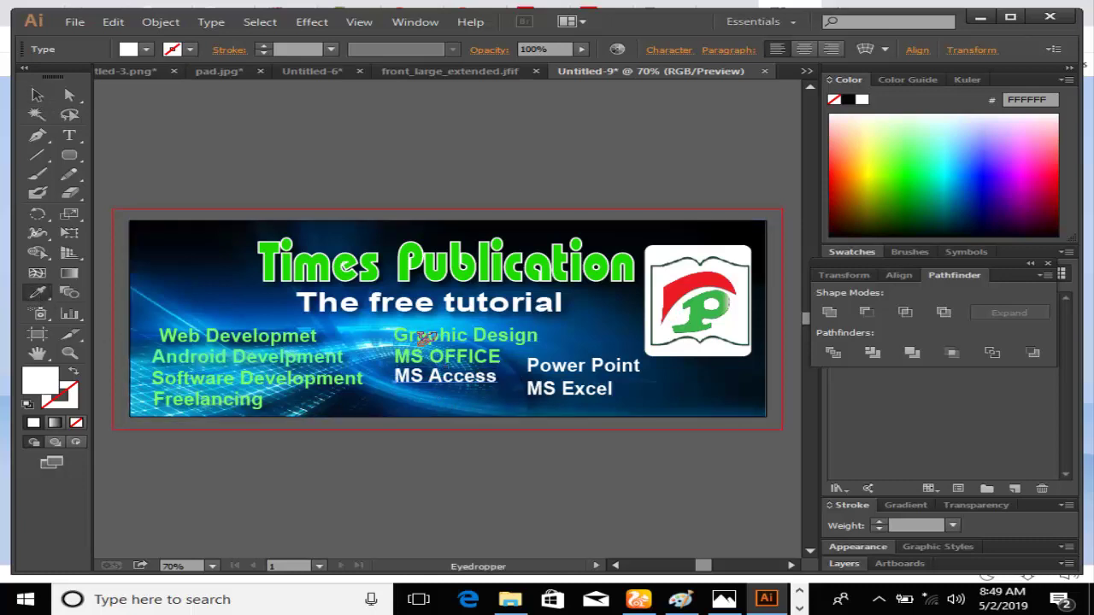
click(426, 332)
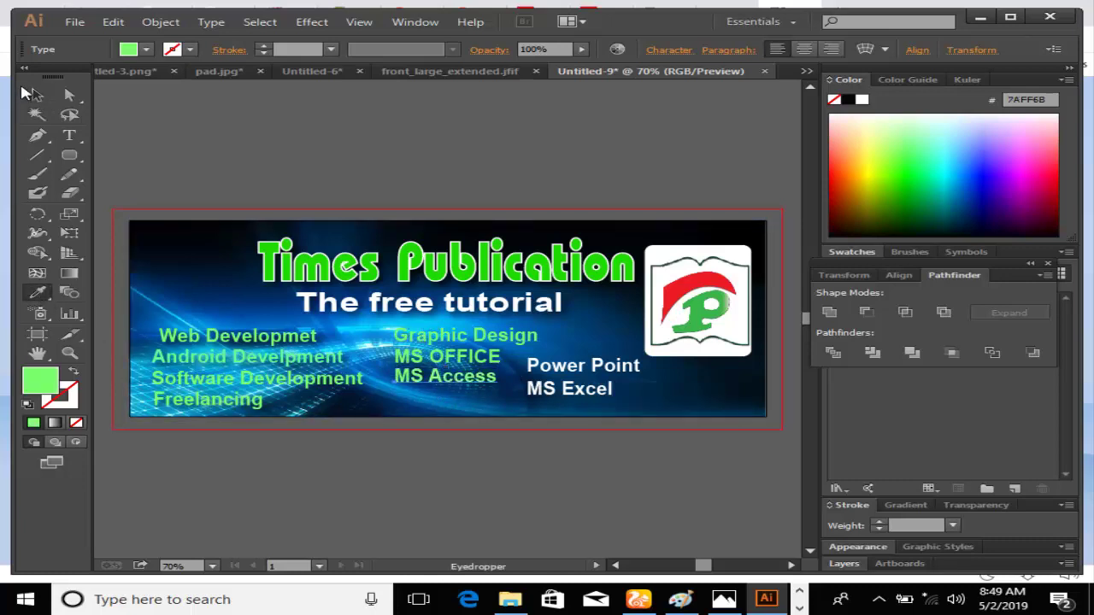
- Recolor "Power Point" with the light green fill sampled from "Graphic Design" with the Eyedropper
click(34, 94)
click(583, 366)
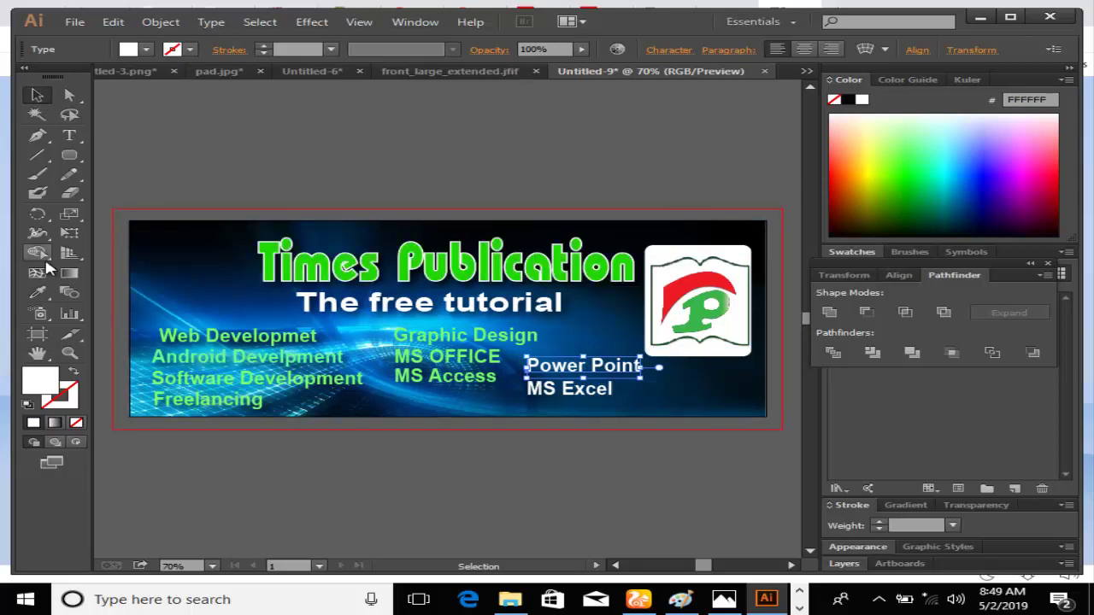
click(38, 293)
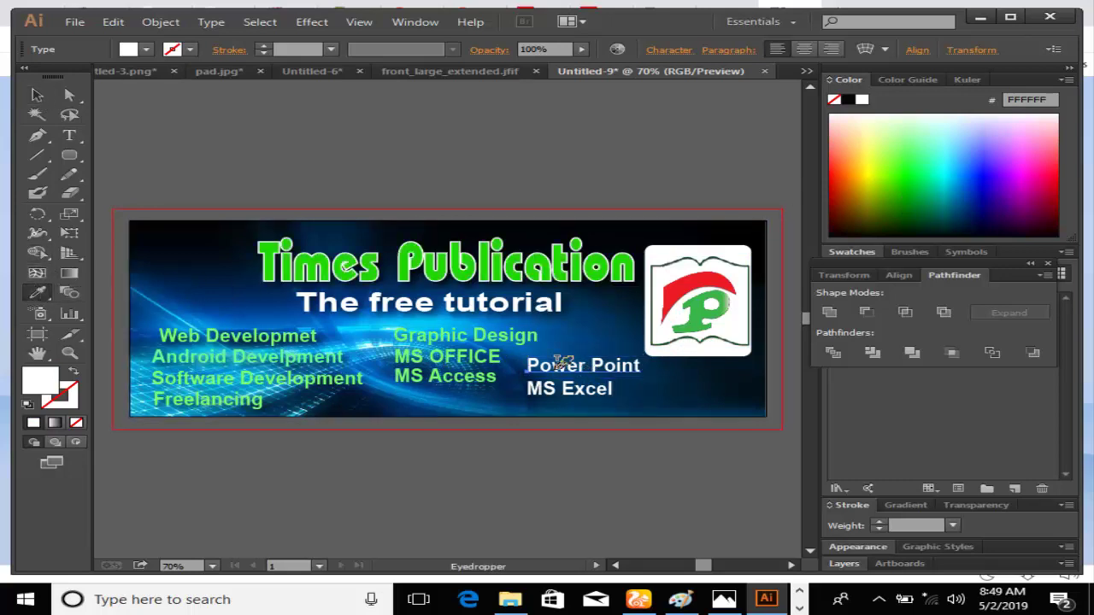
key(v)
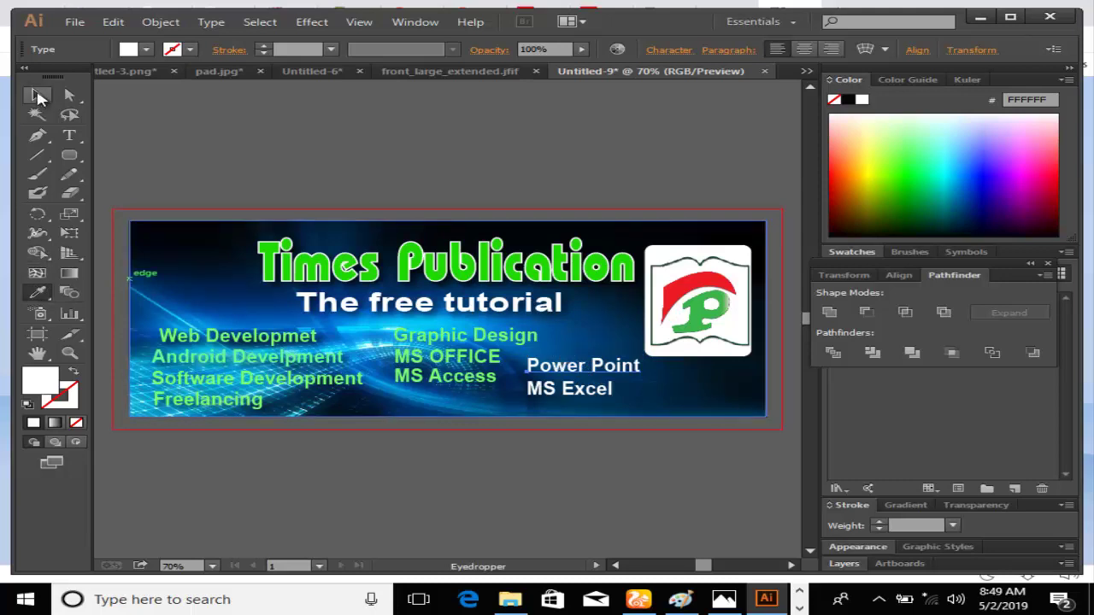
click(519, 340)
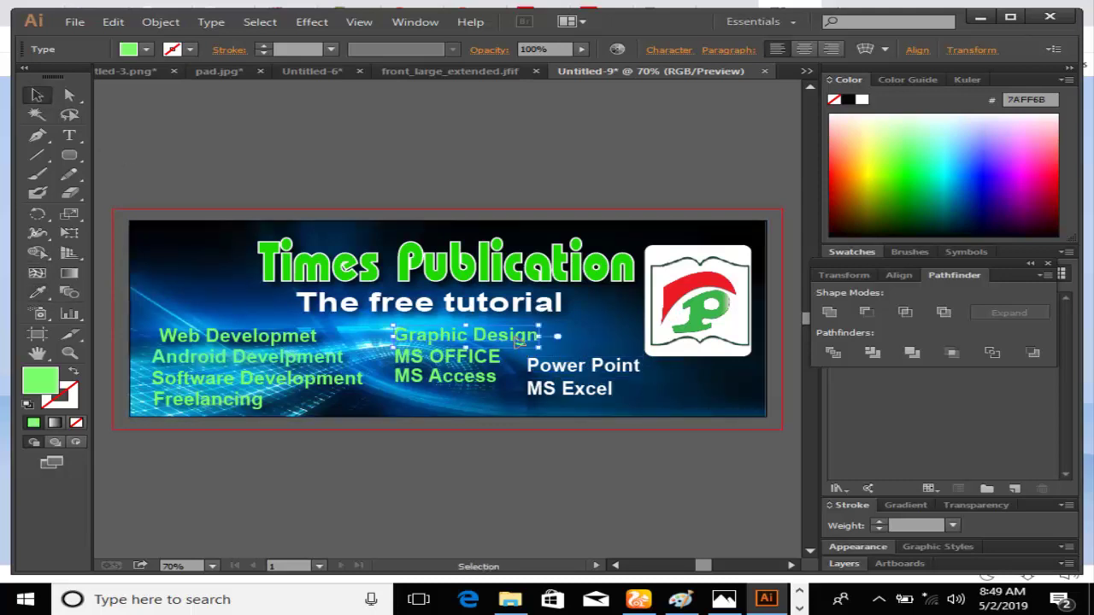
click(585, 376)
key(u)
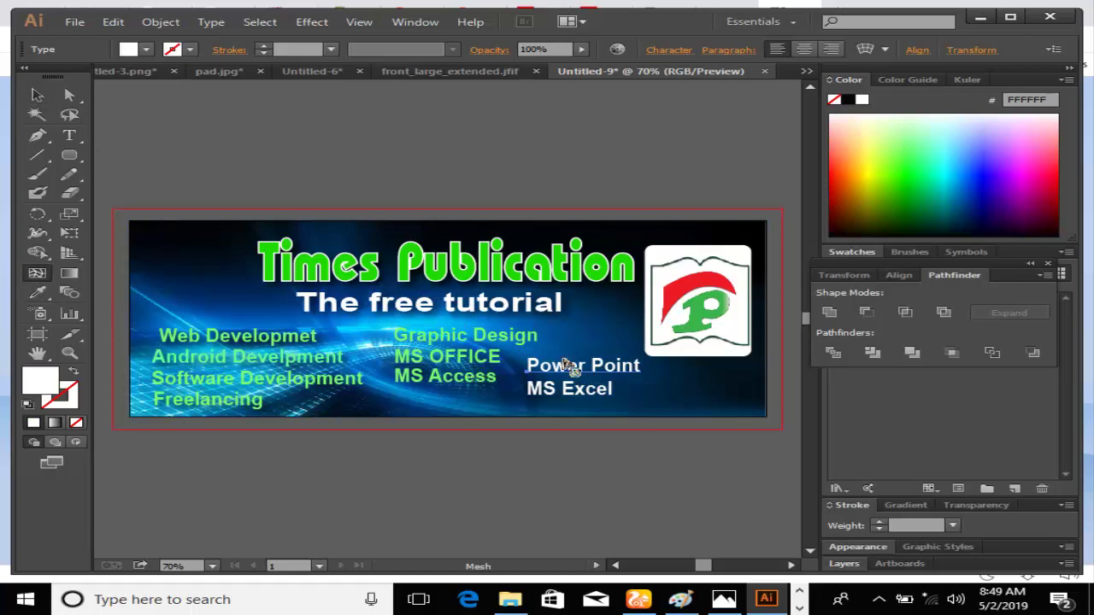
click(37, 293)
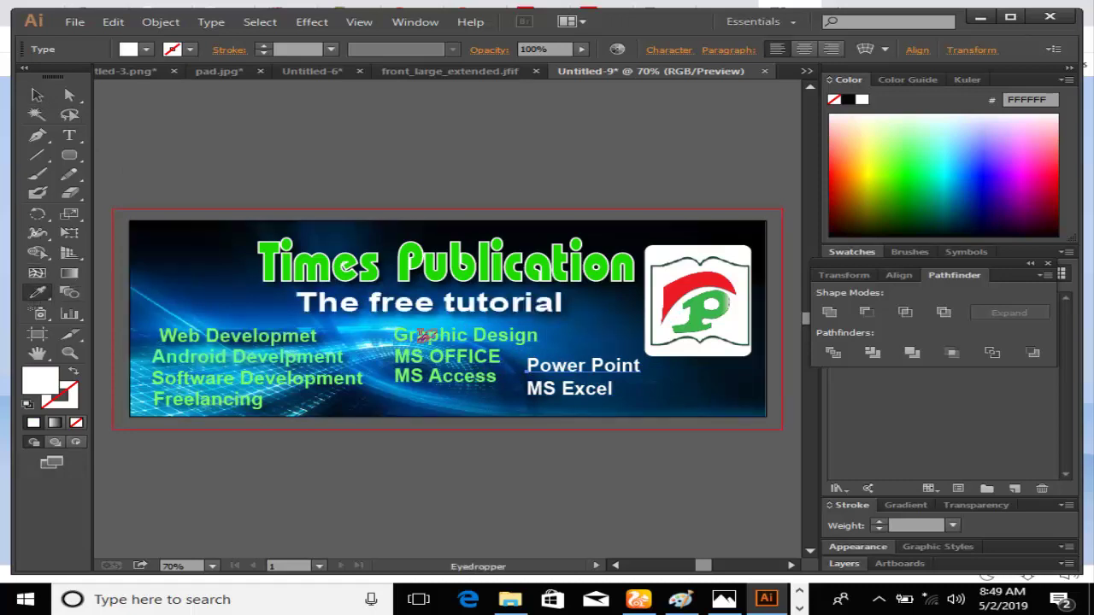
click(421, 330)
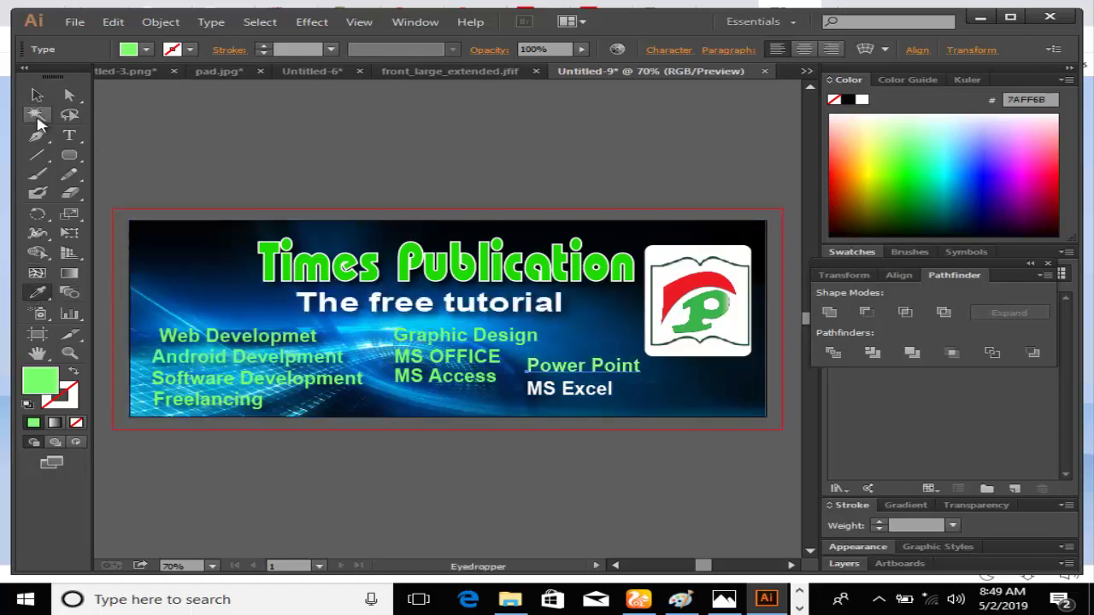
- Apply the light green fill of "MS OFFICE" to "MS Excel" with the Eyedropper and deselect it
click(37, 95)
click(568, 391)
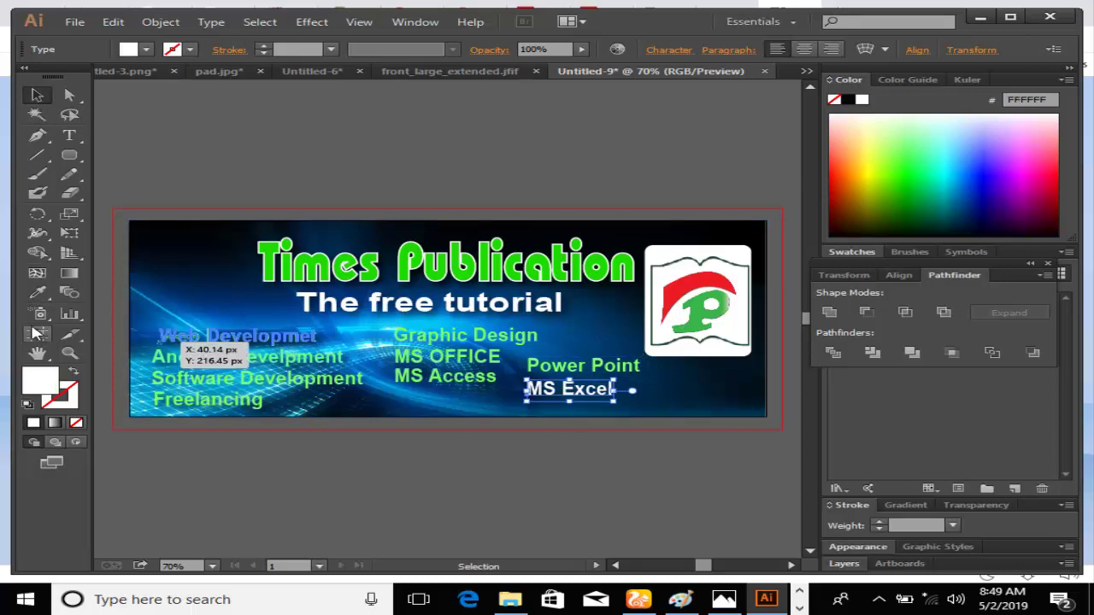
click(37, 291)
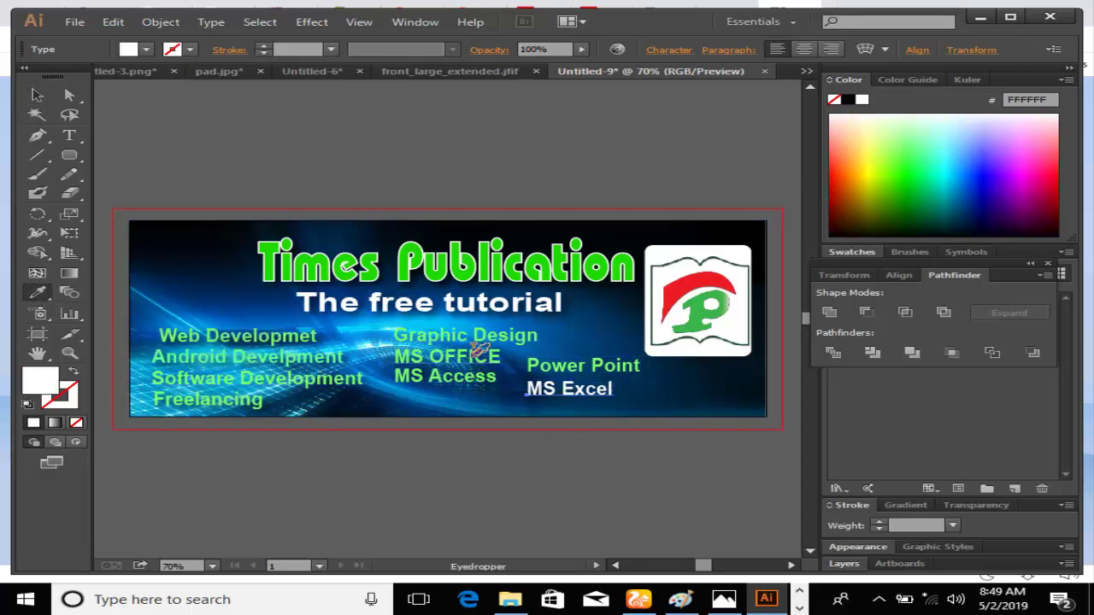
click(475, 354)
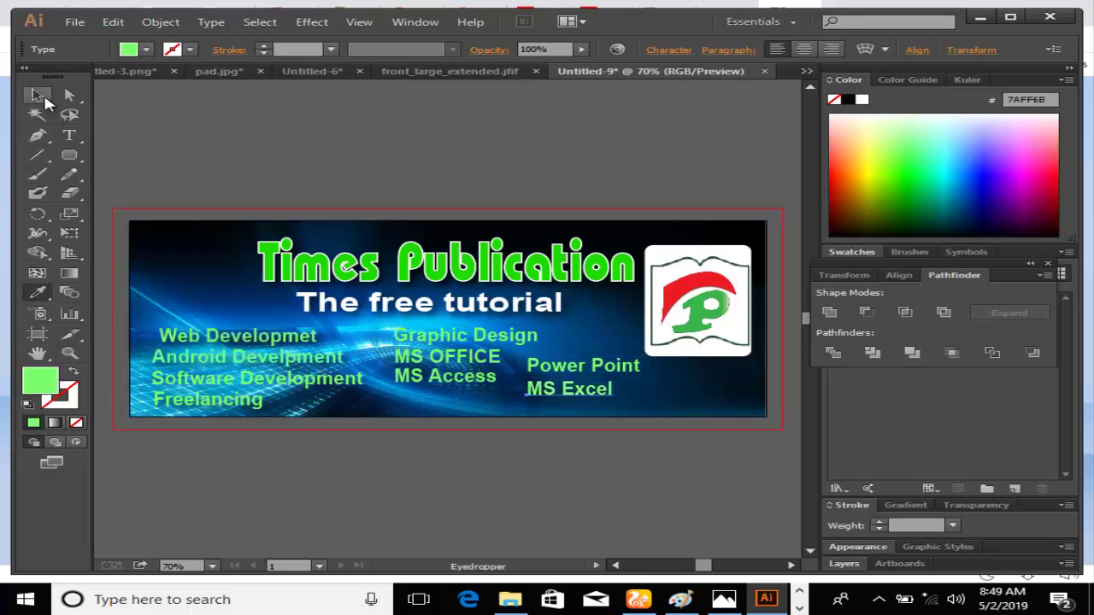
click(37, 95)
click(369, 478)
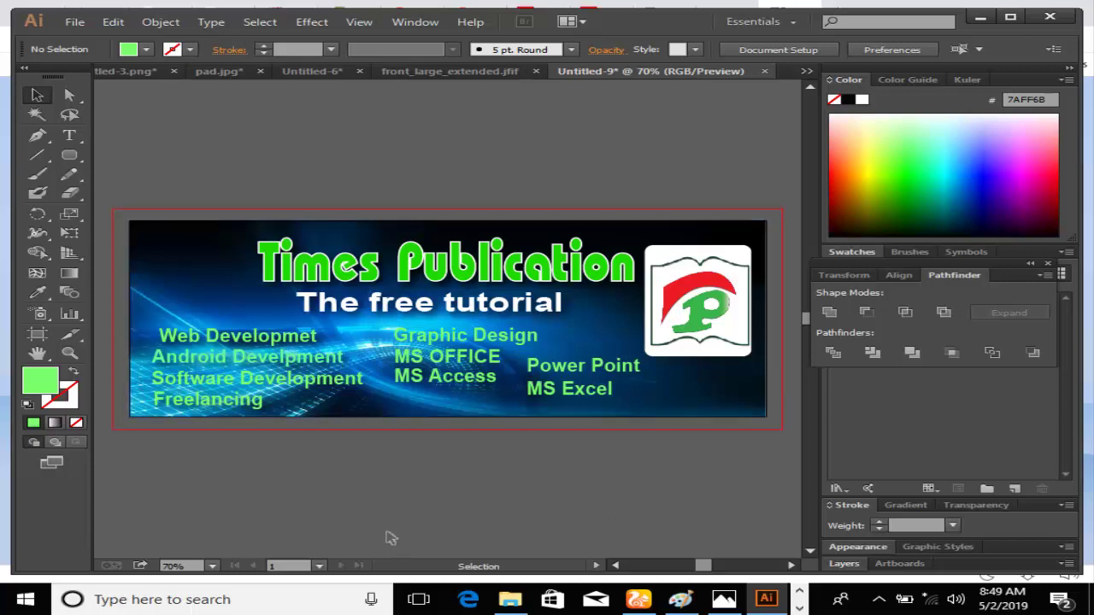
- Add a 1 pt black stroke to "Graphic Design", "MS OFFICE" and "MS Access" together, and deselect them
click(496, 344)
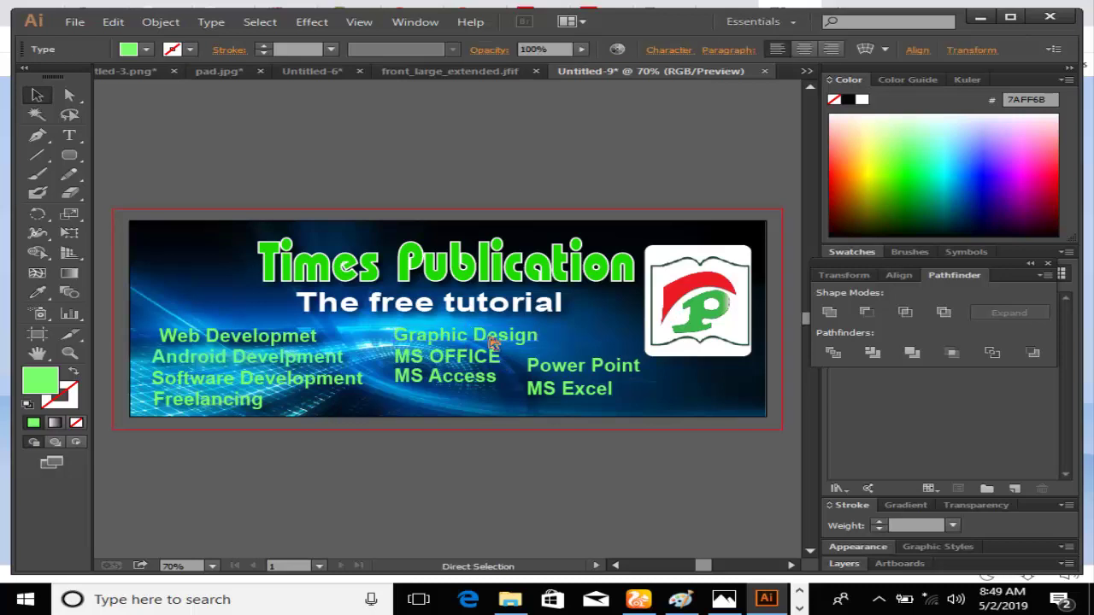
click(484, 367)
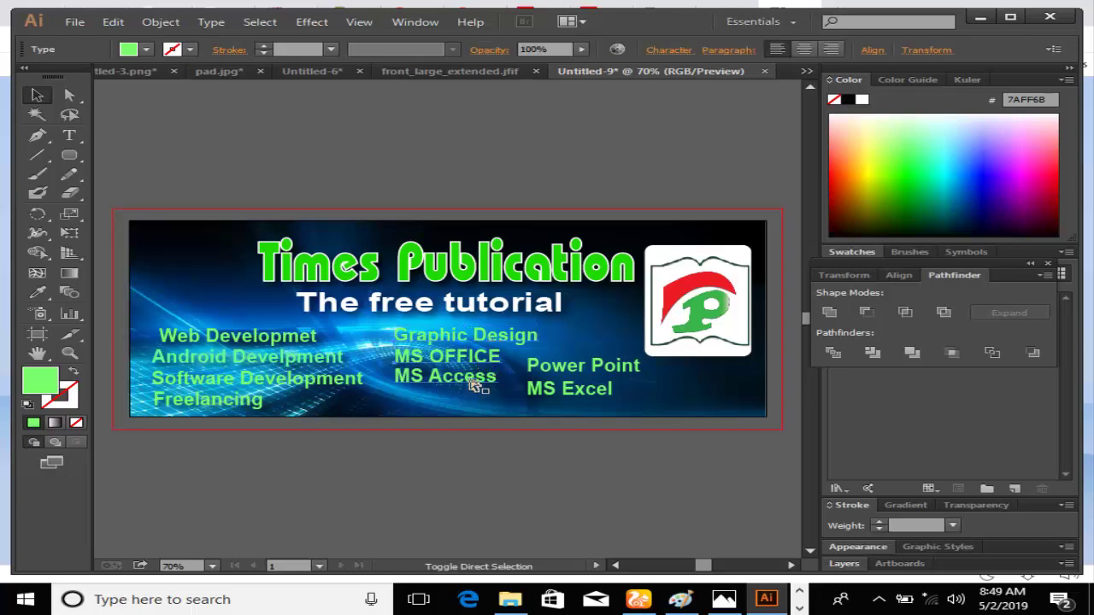
click(466, 376)
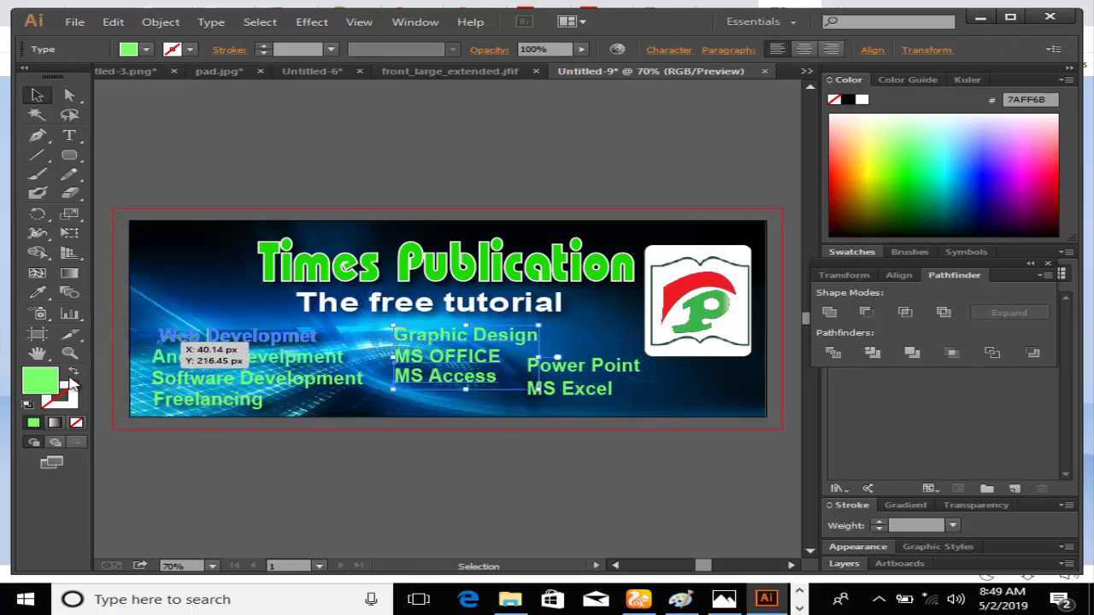
click(72, 386)
click(851, 100)
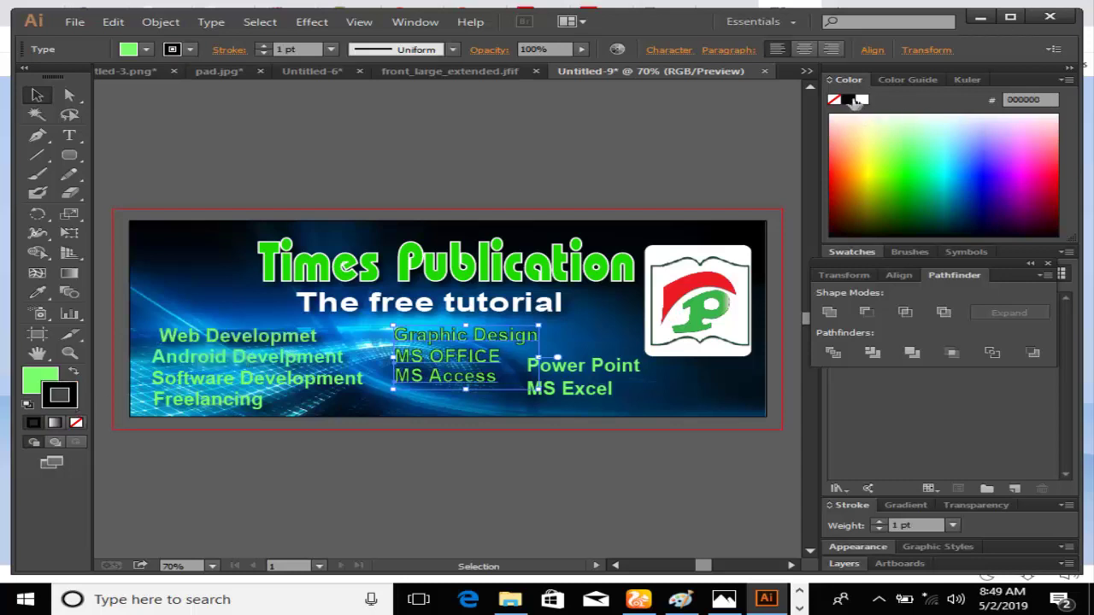
click(879, 522)
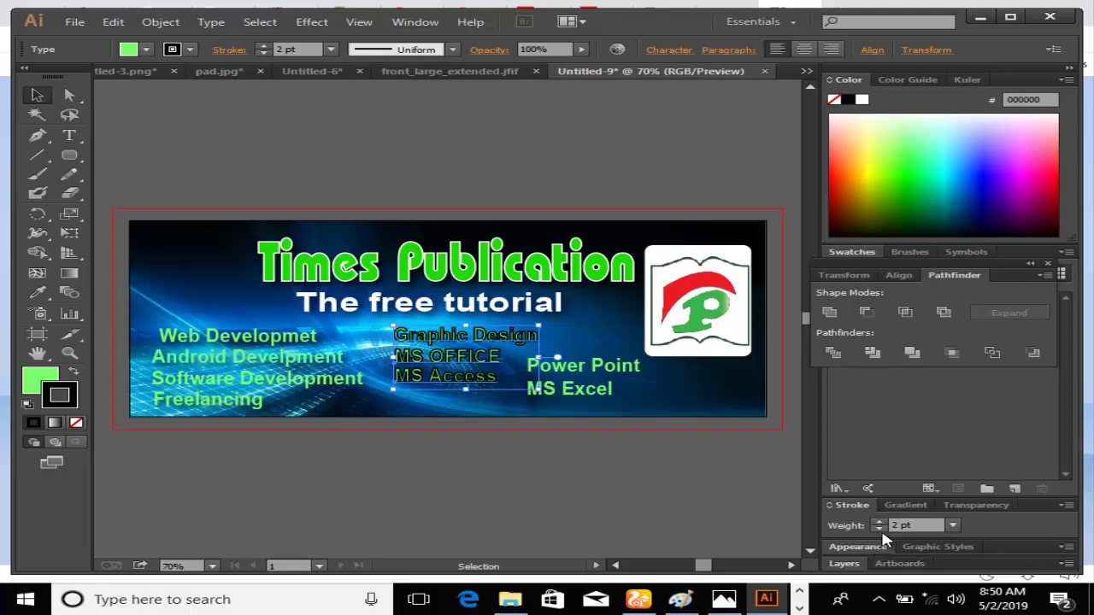
click(877, 530)
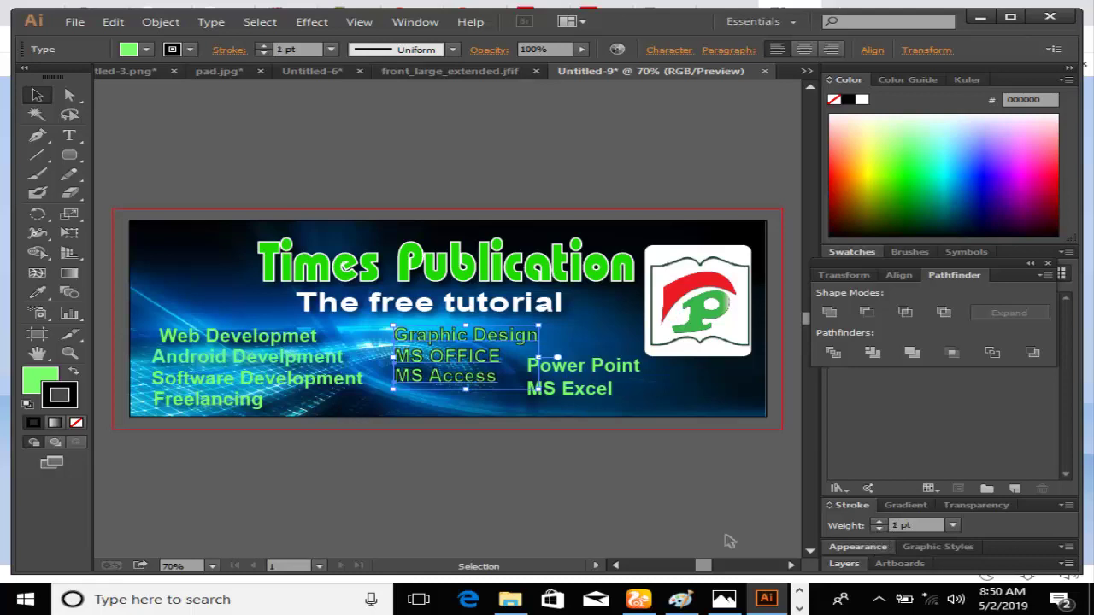
click(506, 495)
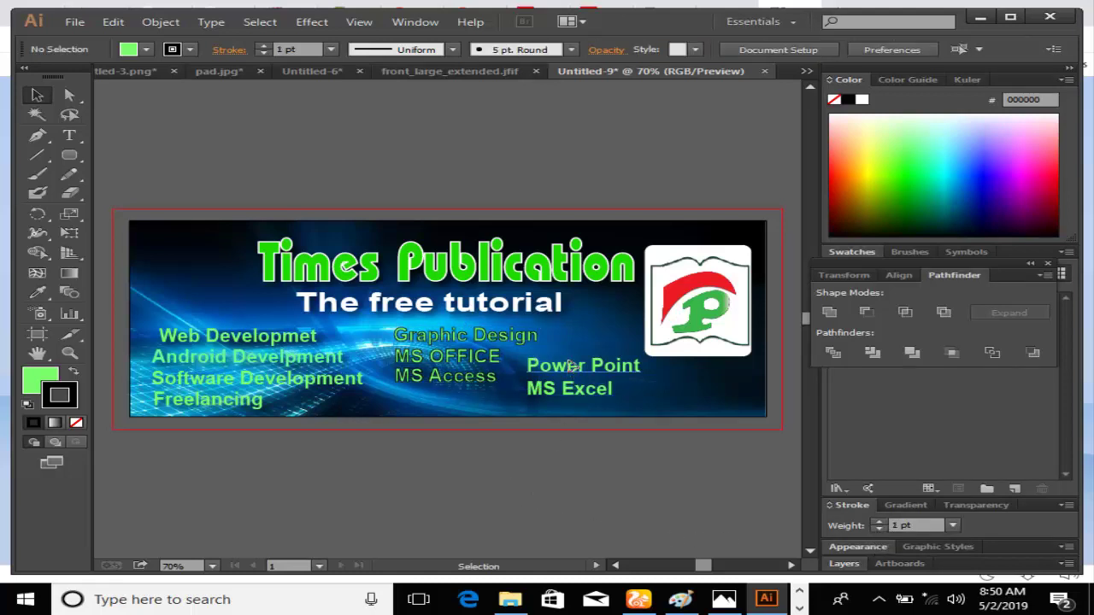
- Give "Power Point", "MS Excel" and the four topics of the "Web Developmet" column a 1 pt black stroke
click(573, 392)
ctrl+shift+click(572, 392)
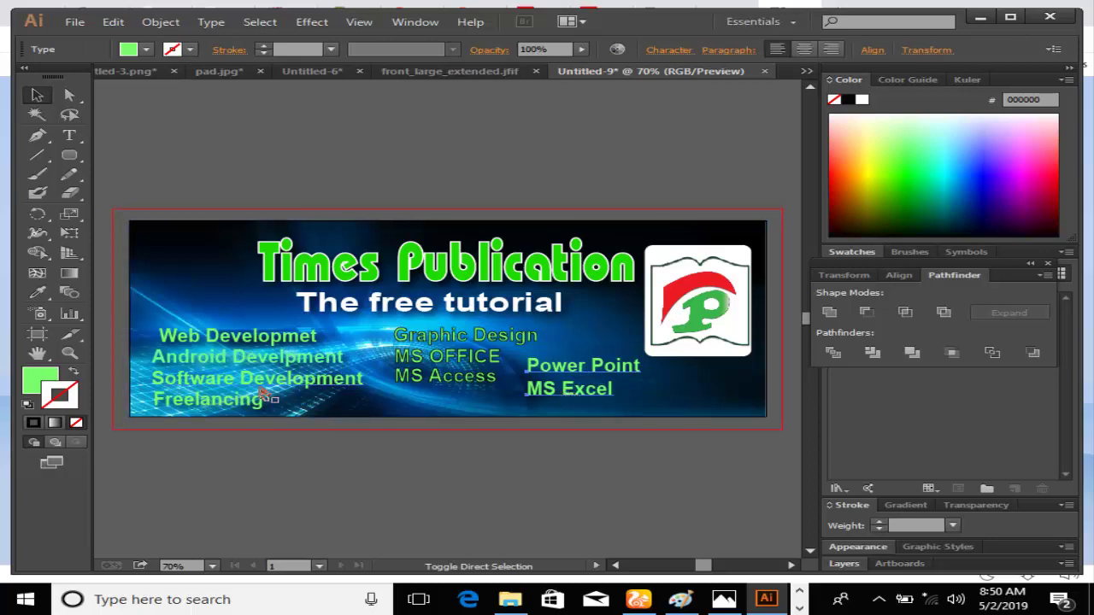
ctrl+shift+click(229, 405)
ctrl+shift+click(233, 381)
ctrl+shift+click(239, 359)
ctrl+shift+click(236, 337)
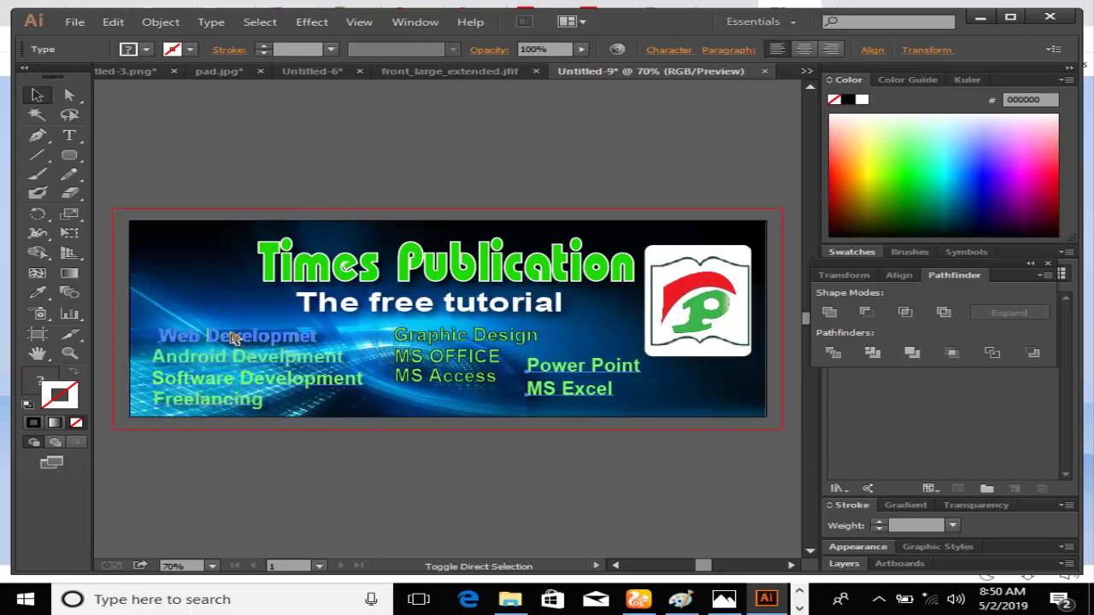
click(881, 525)
click(454, 476)
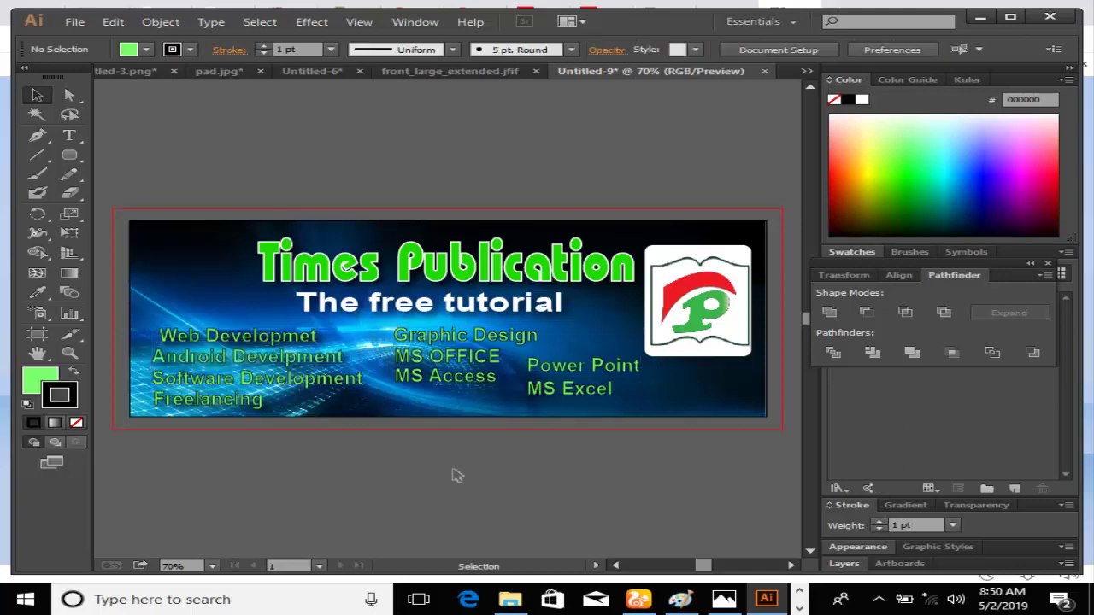
scroll(678, 523, up, 1)
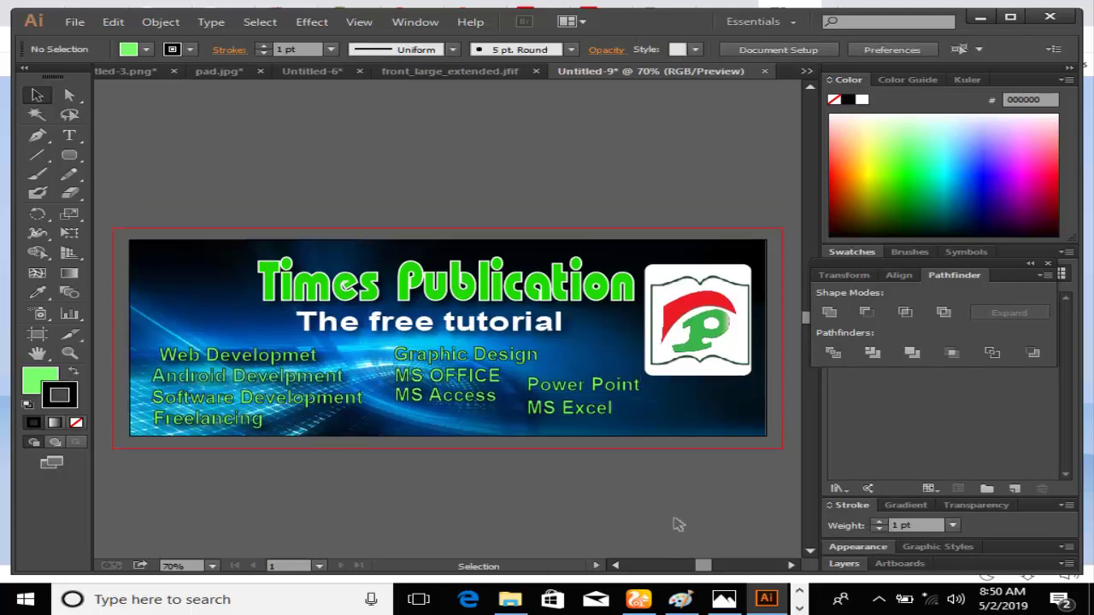
scroll(678, 524, down, 2)
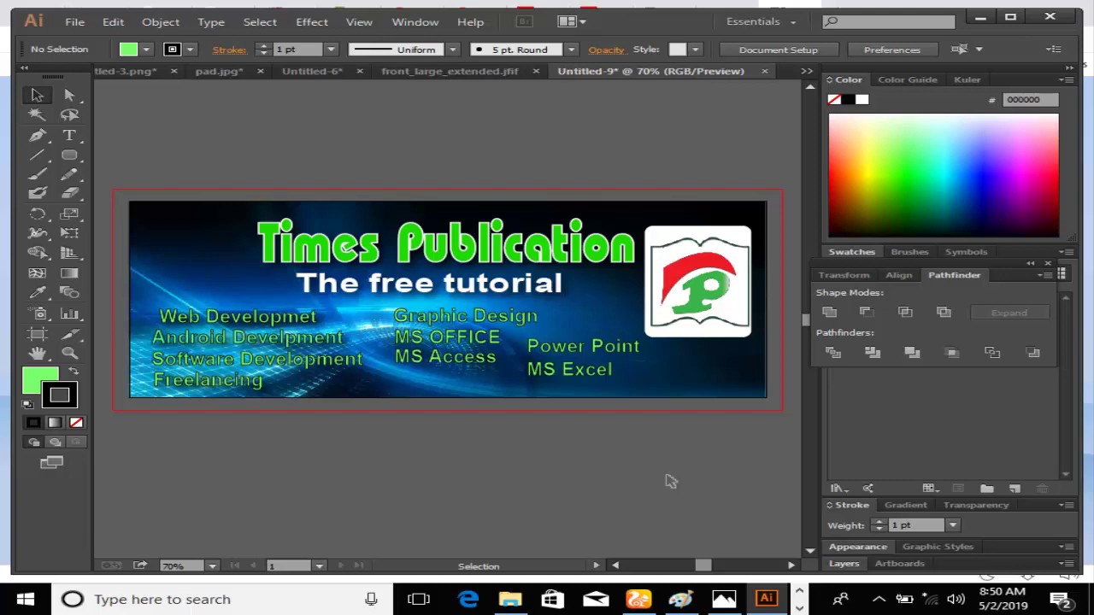
- Bring up the pad.jpg design, deselect its artwork and view it at 150% zoom
click(455, 74)
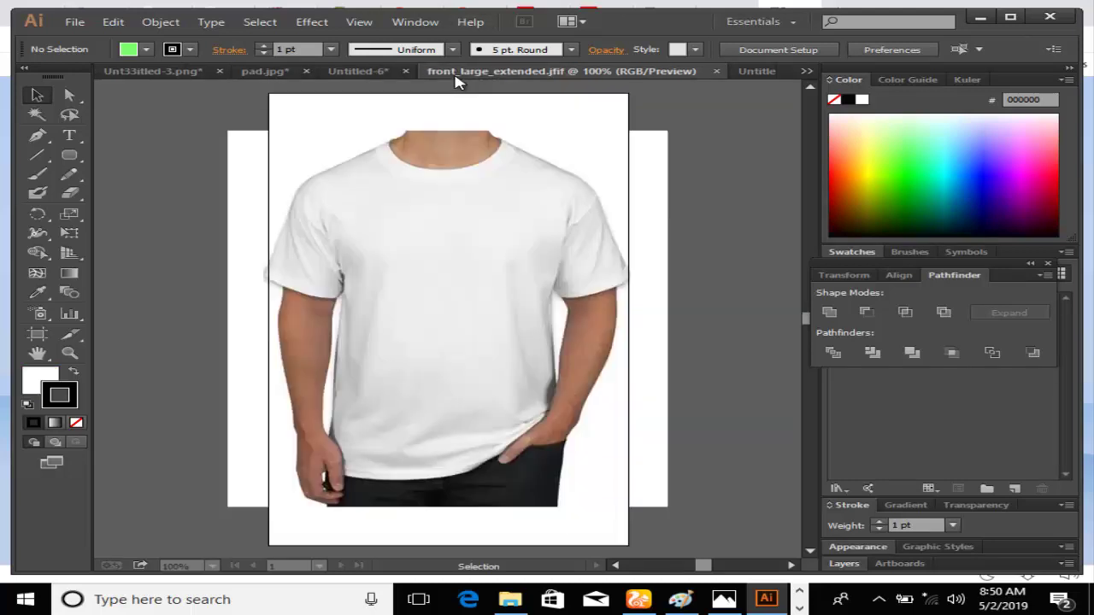
click(263, 72)
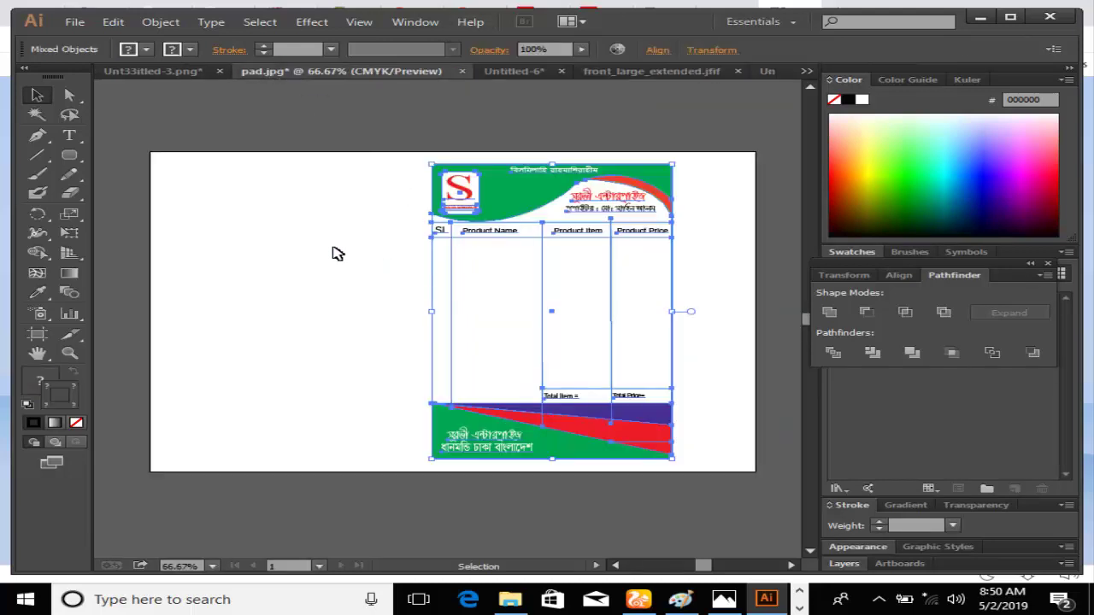
click(338, 253)
drag(352, 162, 583, 406)
click(212, 566)
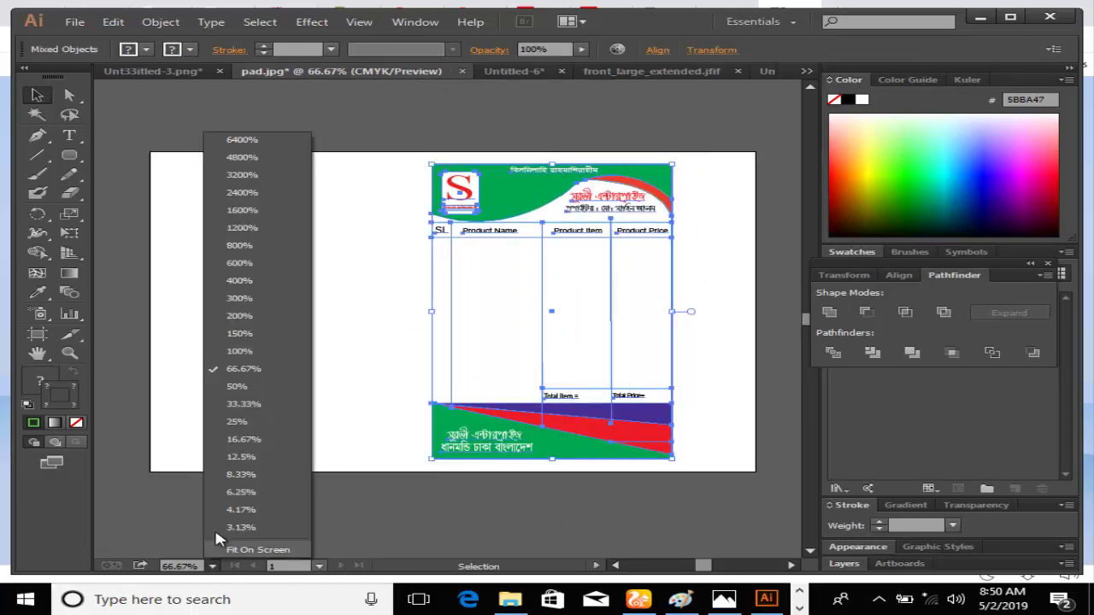
click(240, 316)
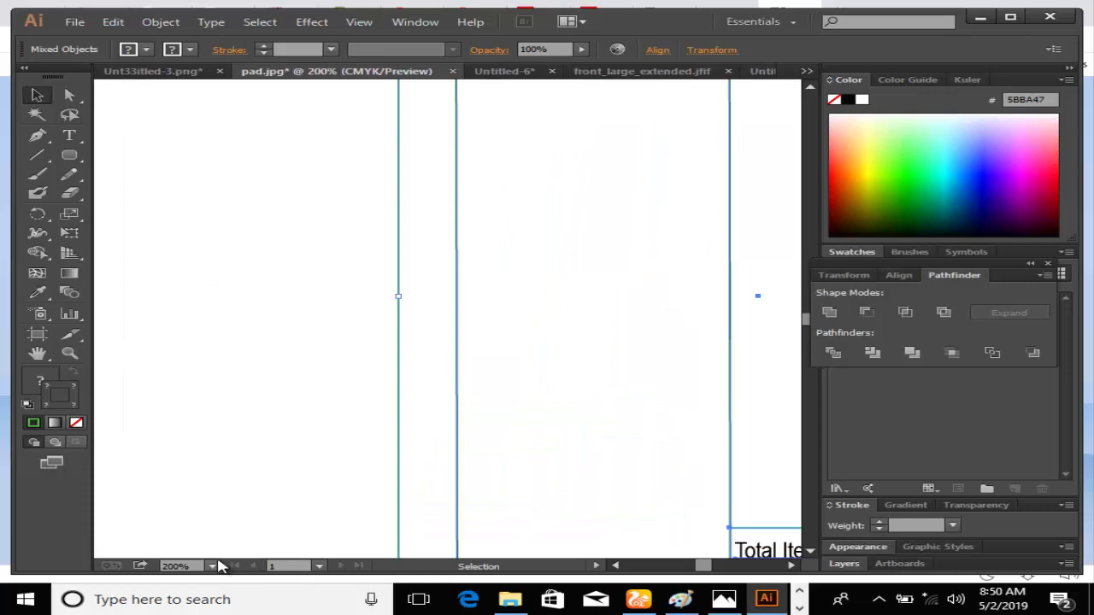
key(ctrl+shift+a)
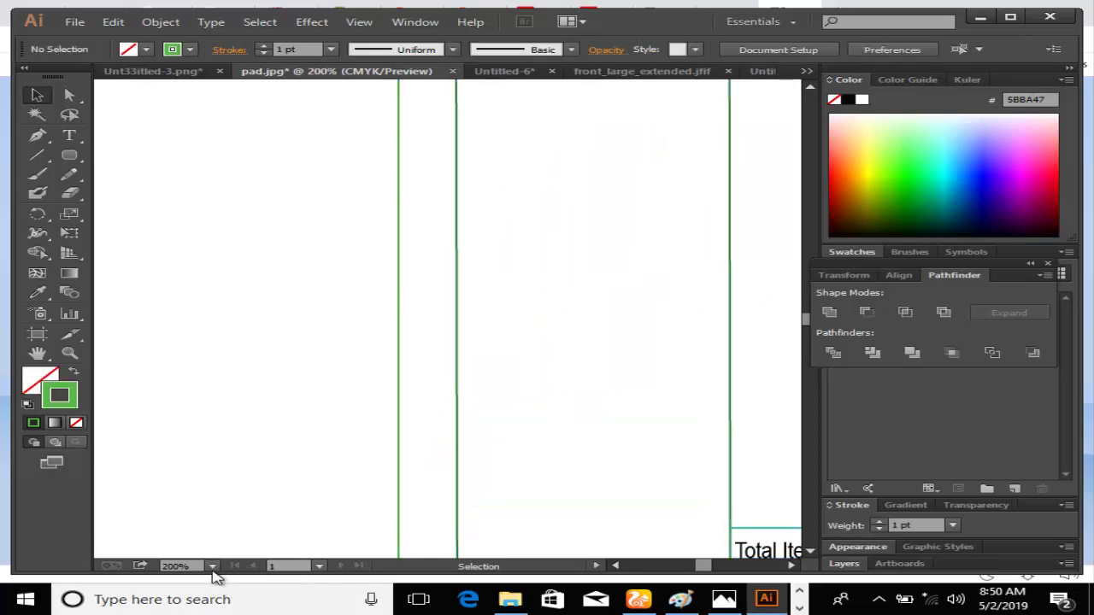
click(212, 566)
click(224, 339)
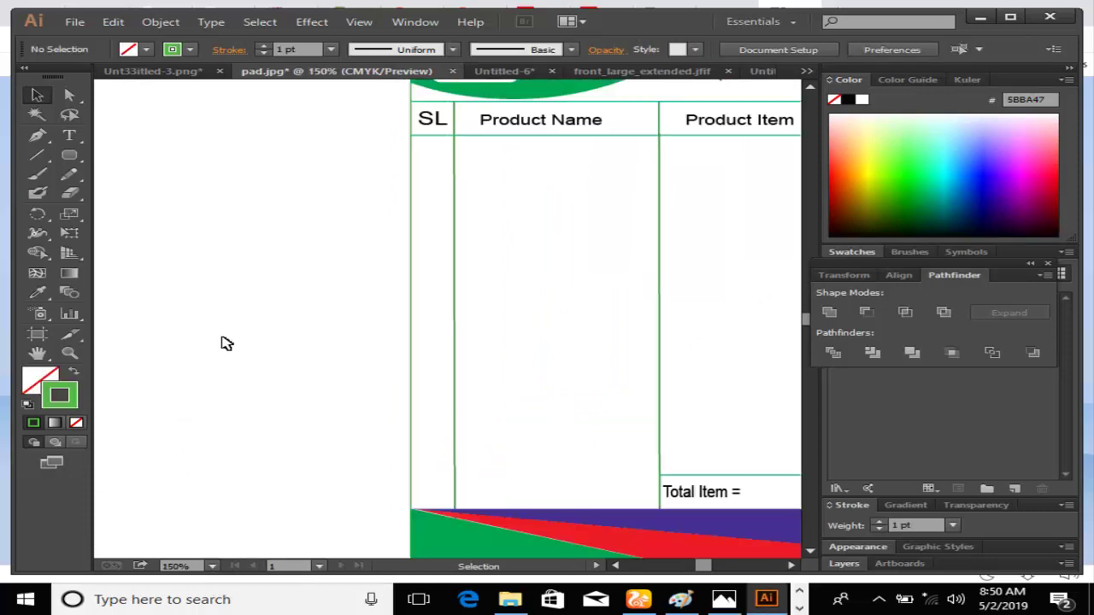
- Examine the pad's green header with the boxed logo and its product table columns using the Hand tool
click(37, 353)
drag(634, 247, 374, 365)
drag(362, 277, 374, 412)
drag(398, 454, 521, 380)
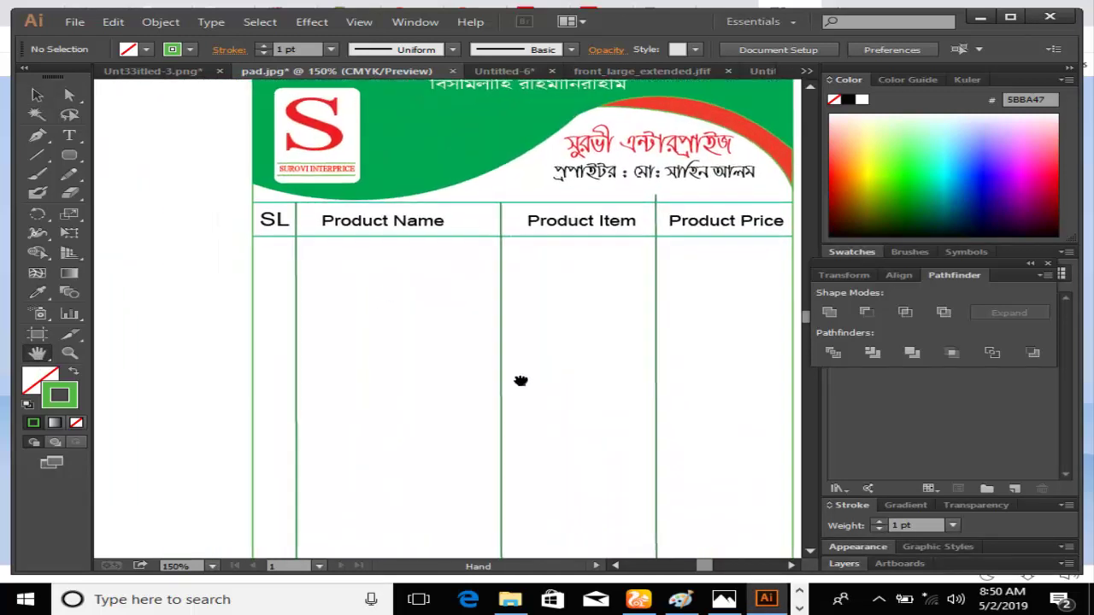
drag(431, 404, 414, 408)
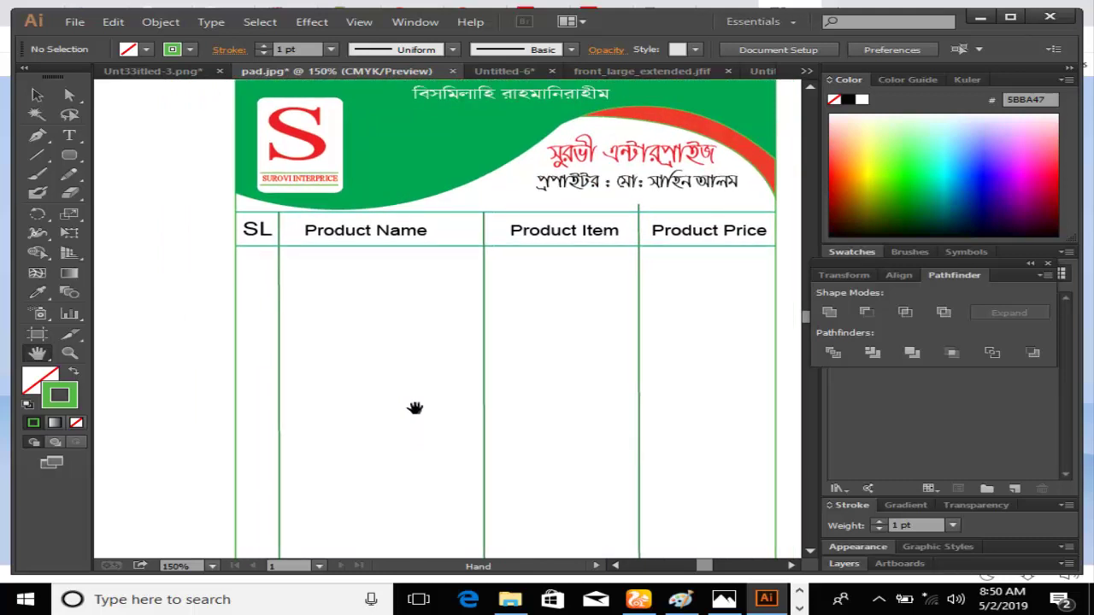
click(799, 607)
click(527, 599)
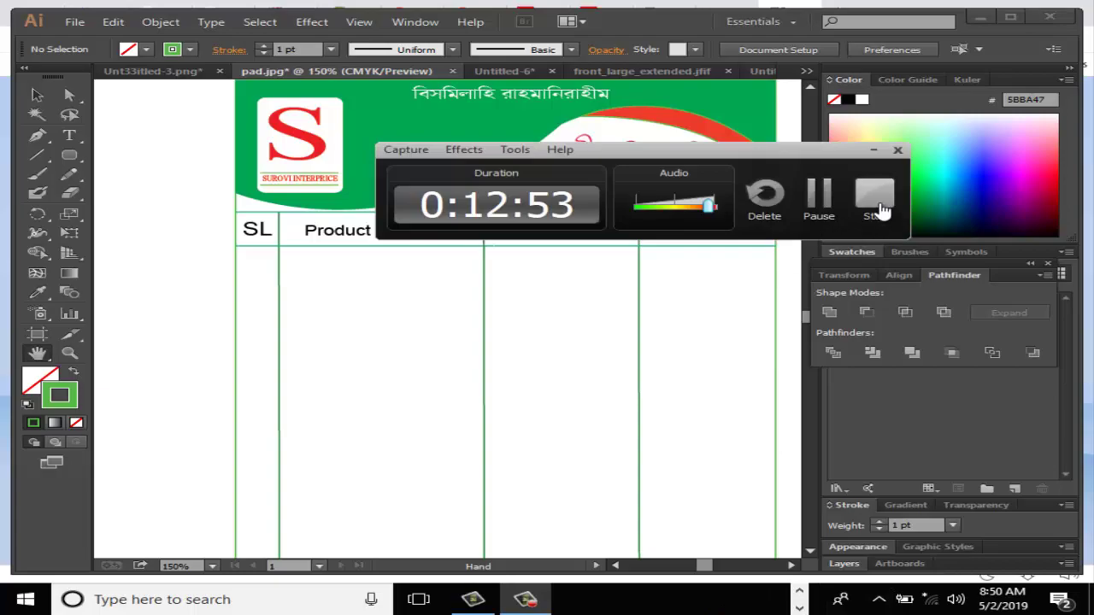